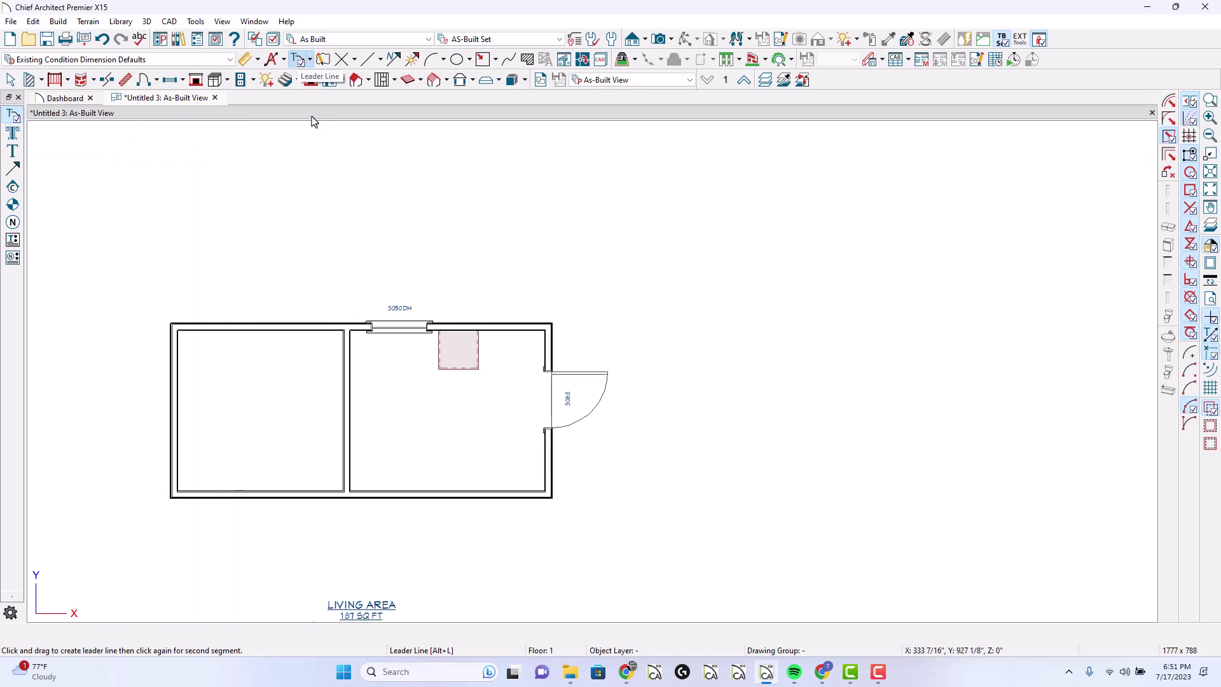
# Set the left room's type to Bedroom with its room label shown.
pyautogui.click(265, 420)
pyautogui.doubleClick(264, 420)
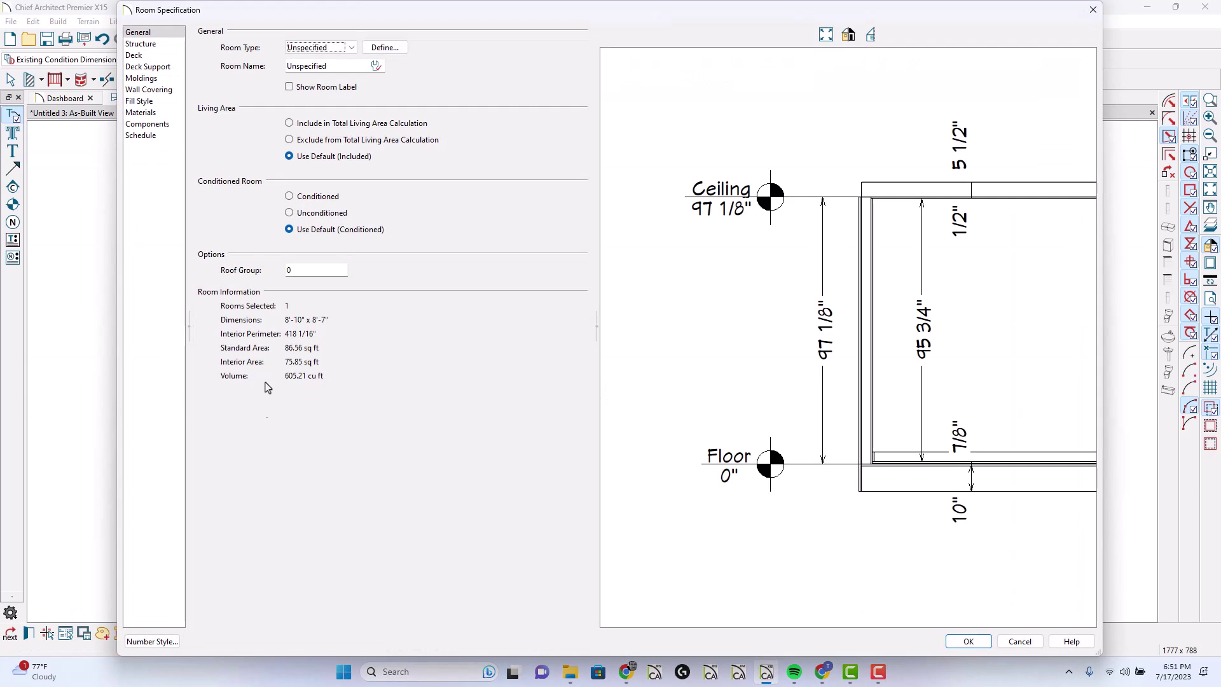
pyautogui.press('b')
pyautogui.press('Return')
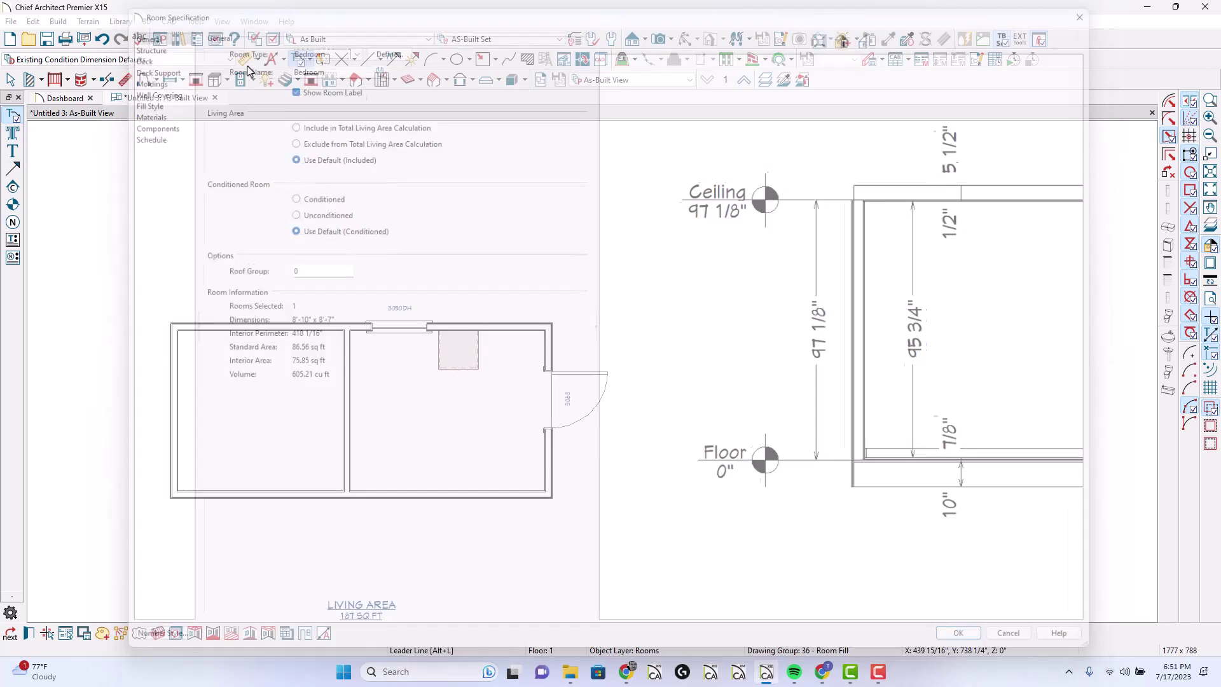
# Set the right room's type to Kitchen with its room label shown.
pyautogui.click(380, 409)
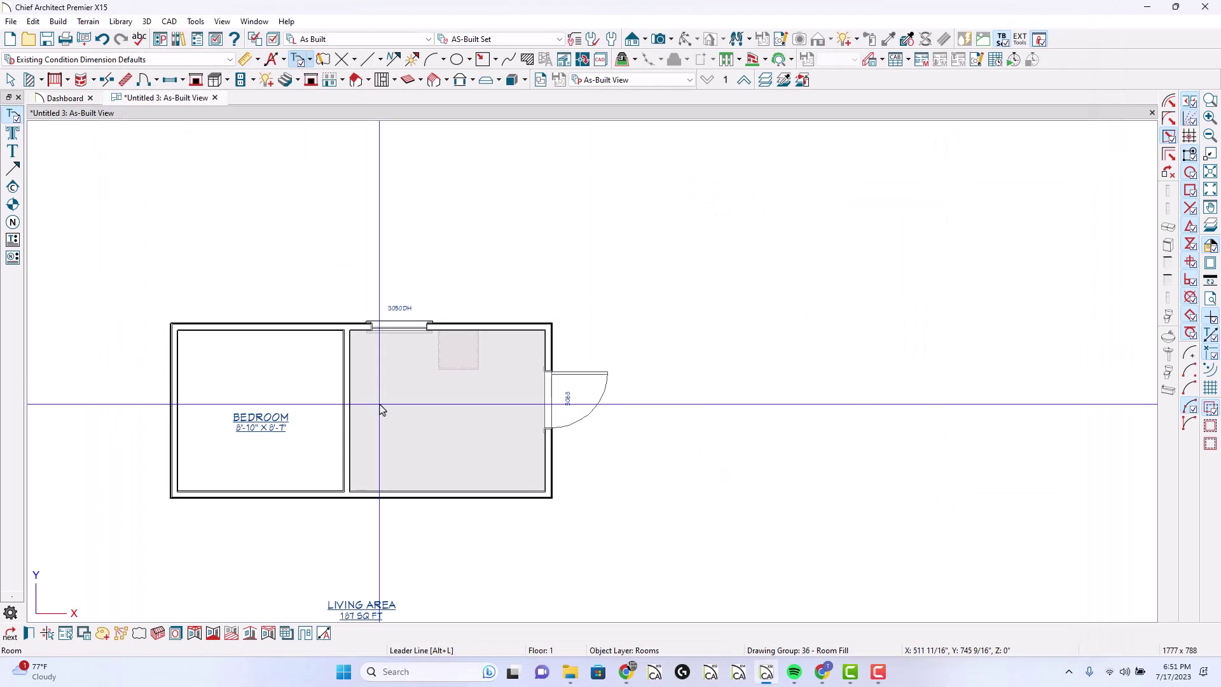
pyautogui.doubleClick(379, 409)
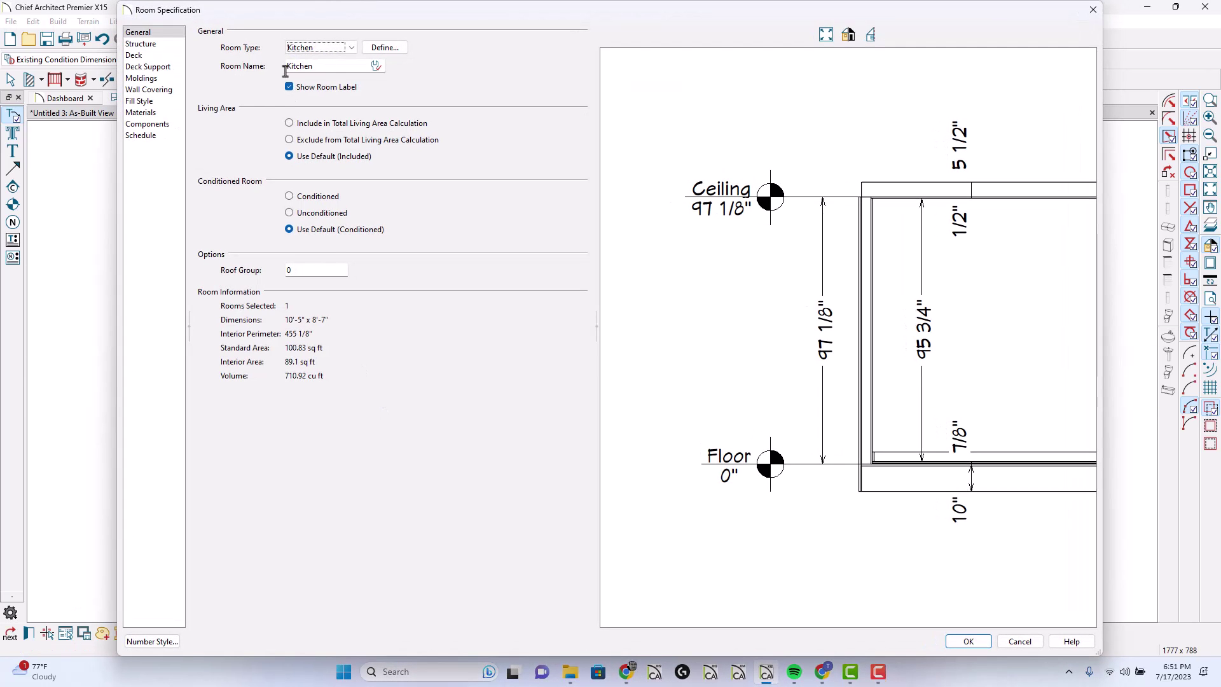
pyautogui.press('Return')
pyautogui.click(295, 59)
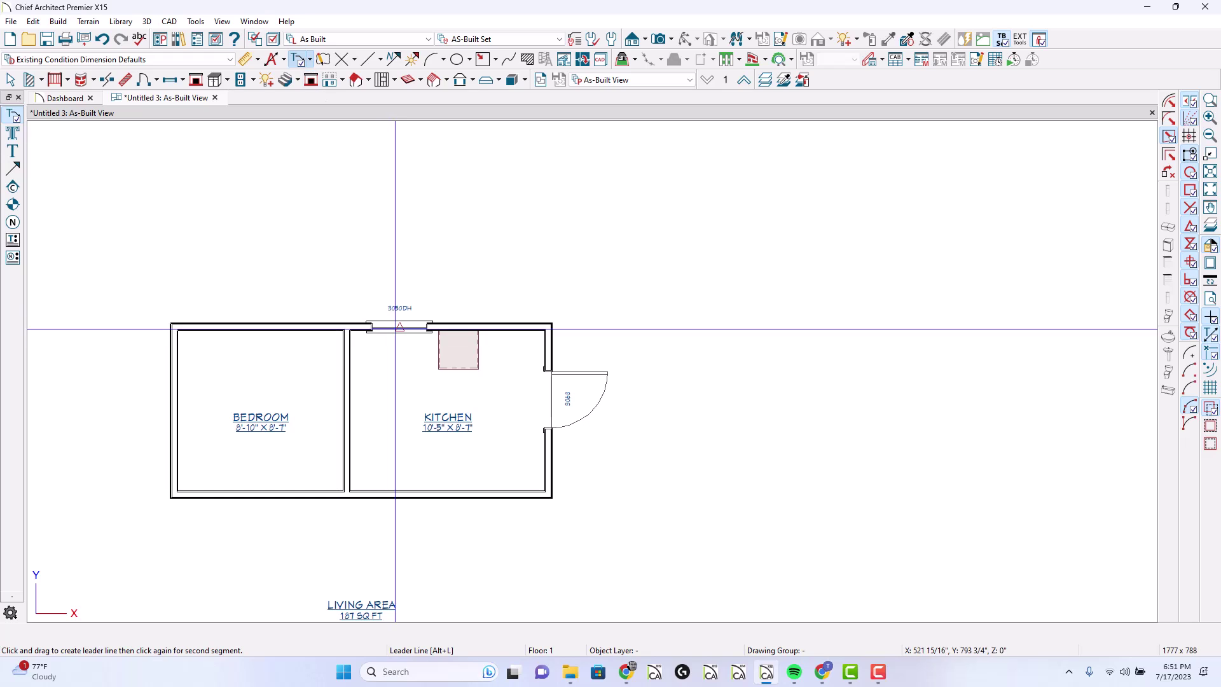
# Draw a leader from the 3050DH window labelled with the %object_properties% user-defined macro.
pyautogui.moveTo(395, 329); pyautogui.dragTo(499, 268)
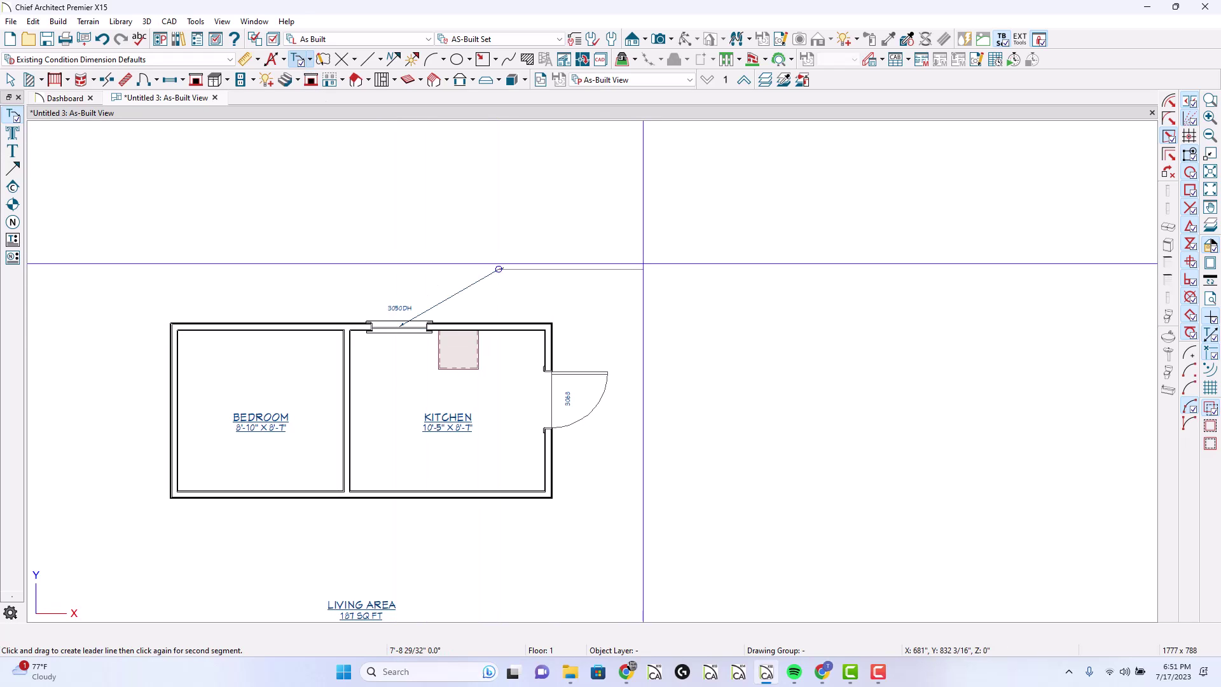
pyautogui.click(646, 268)
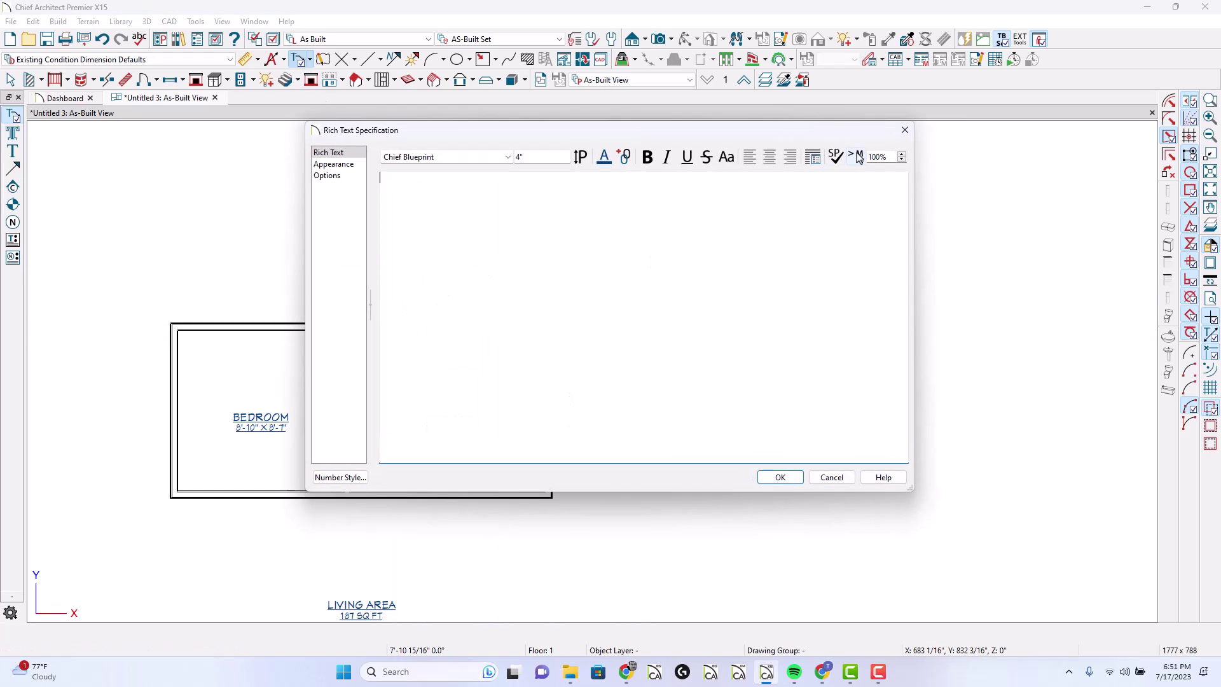
pyautogui.click(856, 156)
pyautogui.moveTo(883, 213)
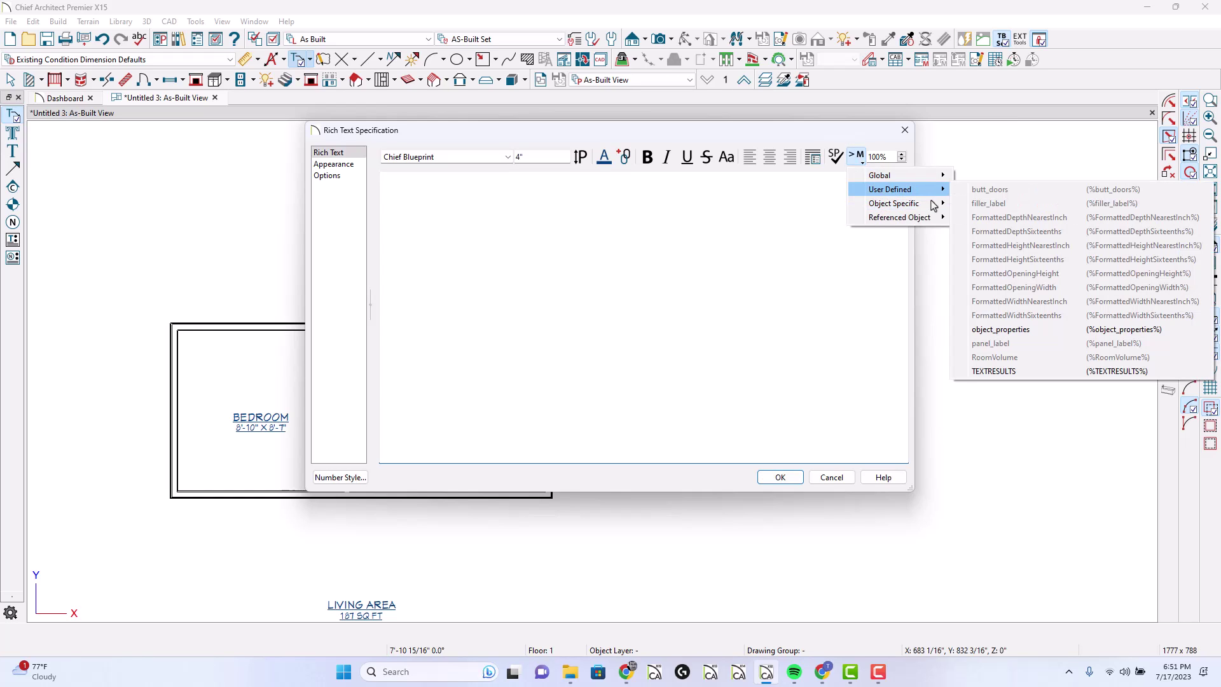
pyautogui.click(1002, 331)
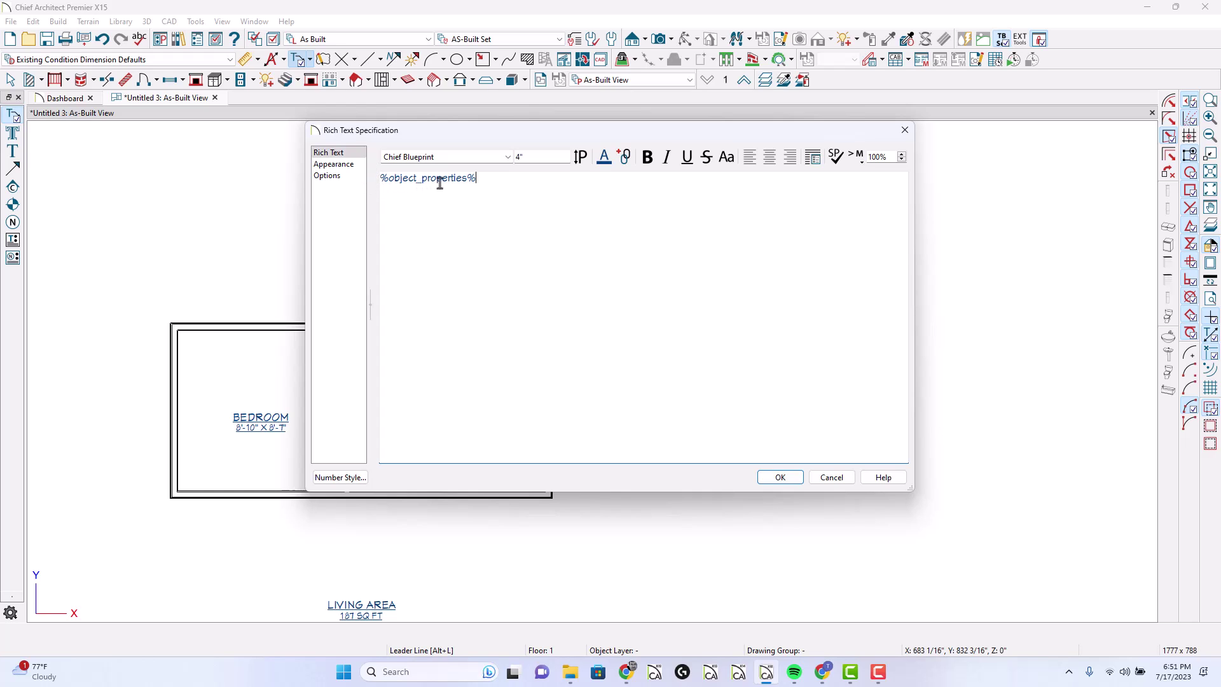
pyautogui.click(780, 478)
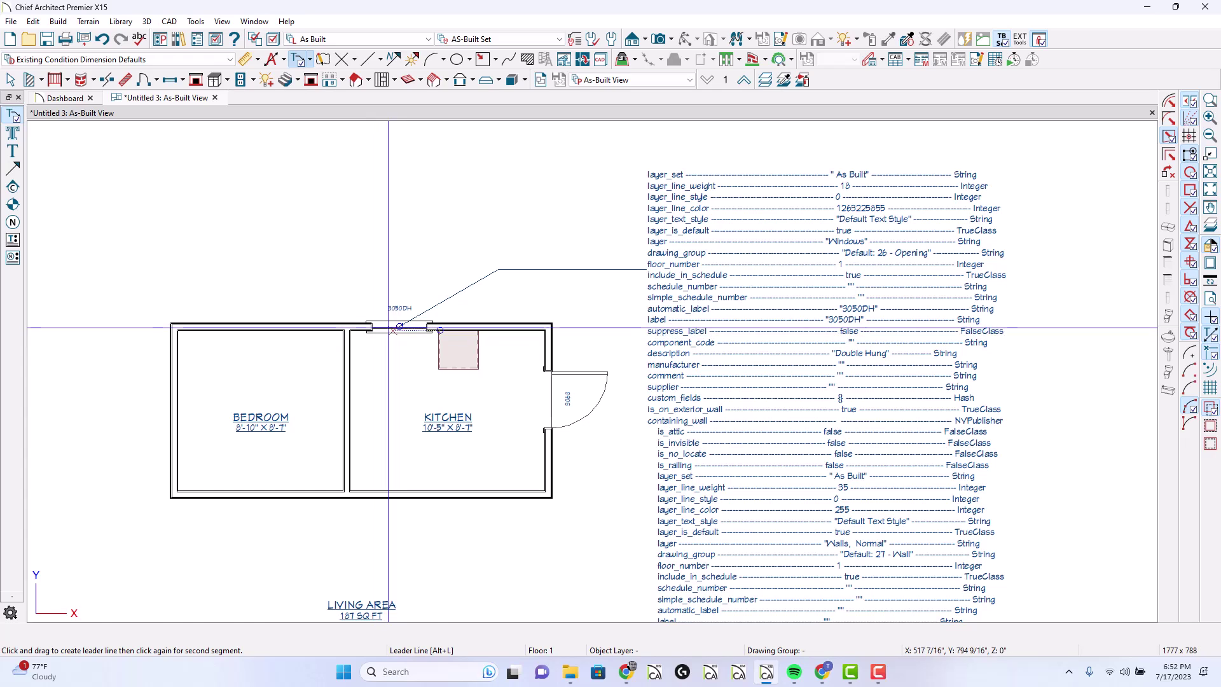
# Slide the 3050DH window left along the kitchen wall, then undo the move.
pyautogui.click(388, 328)
pyautogui.moveTo(399, 325); pyautogui.dragTo(382, 326)
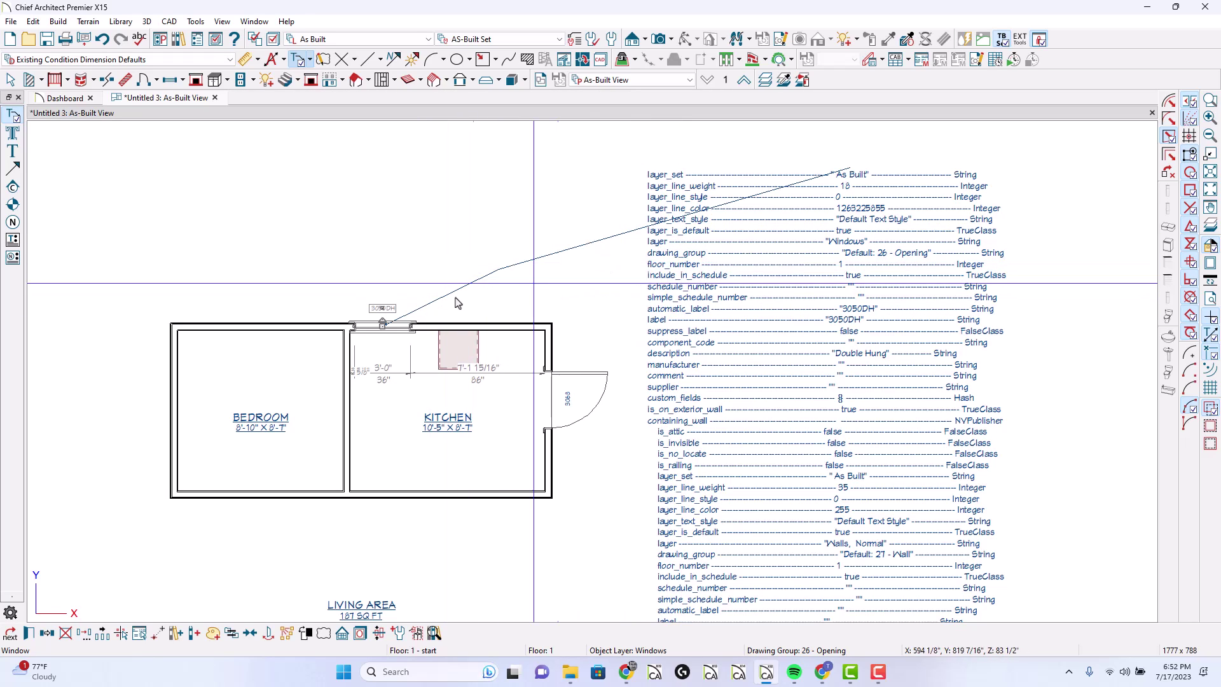
pyautogui.click(101, 40)
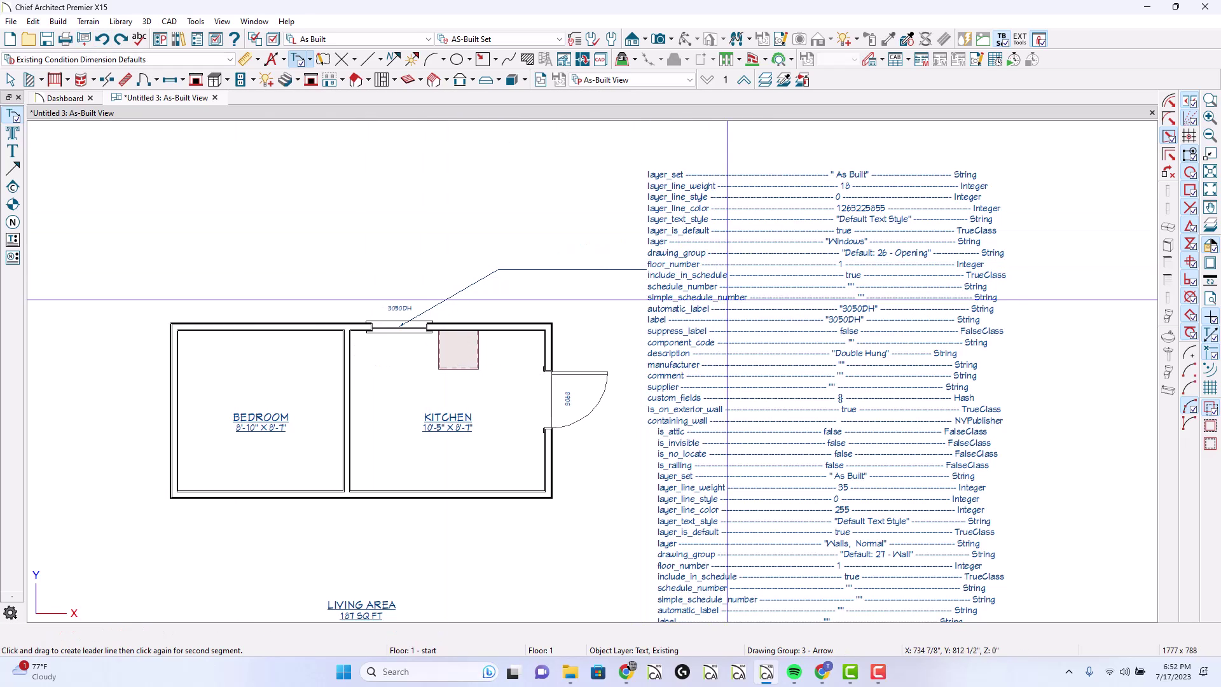
pyautogui.scroll(2, 877, 169)
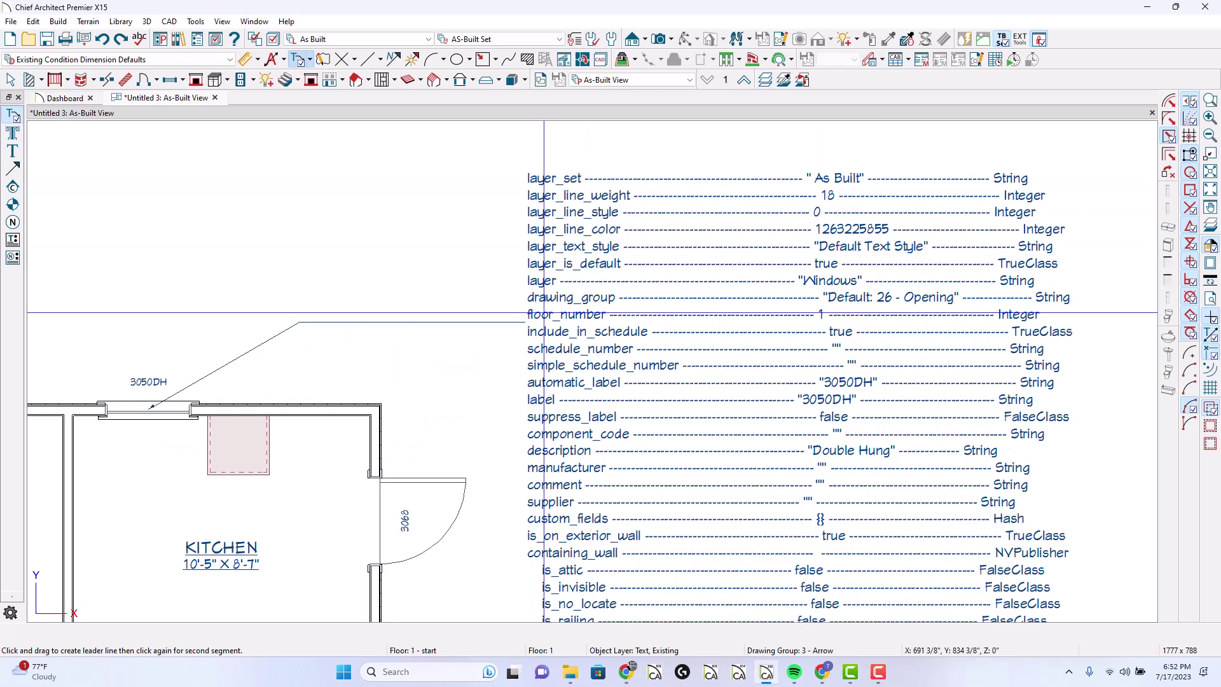
pyautogui.scroll(-1, 562, 448)
pyautogui.scroll(1, 541, 426)
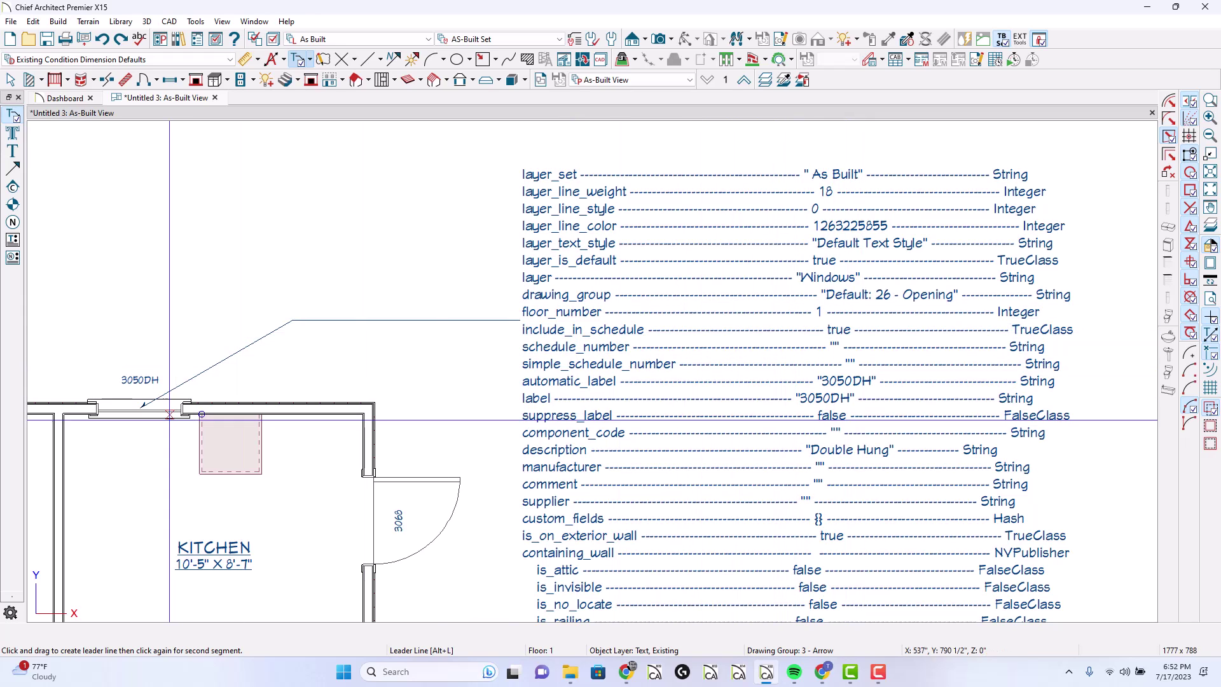
# Uncheck Include in Schedule in the 3050DH window's Schedule settings.
pyautogui.click(161, 415)
pyautogui.doubleClick(161, 420)
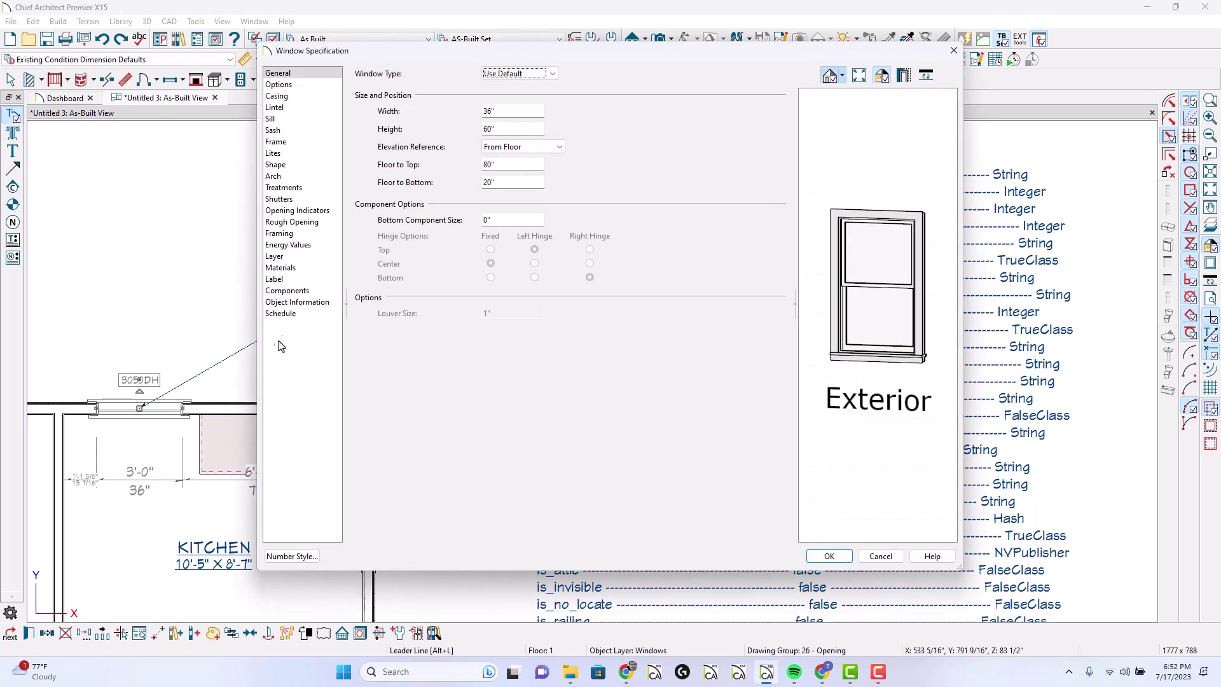
pyautogui.click(281, 313)
pyautogui.click(399, 74)
pyautogui.press('Return')
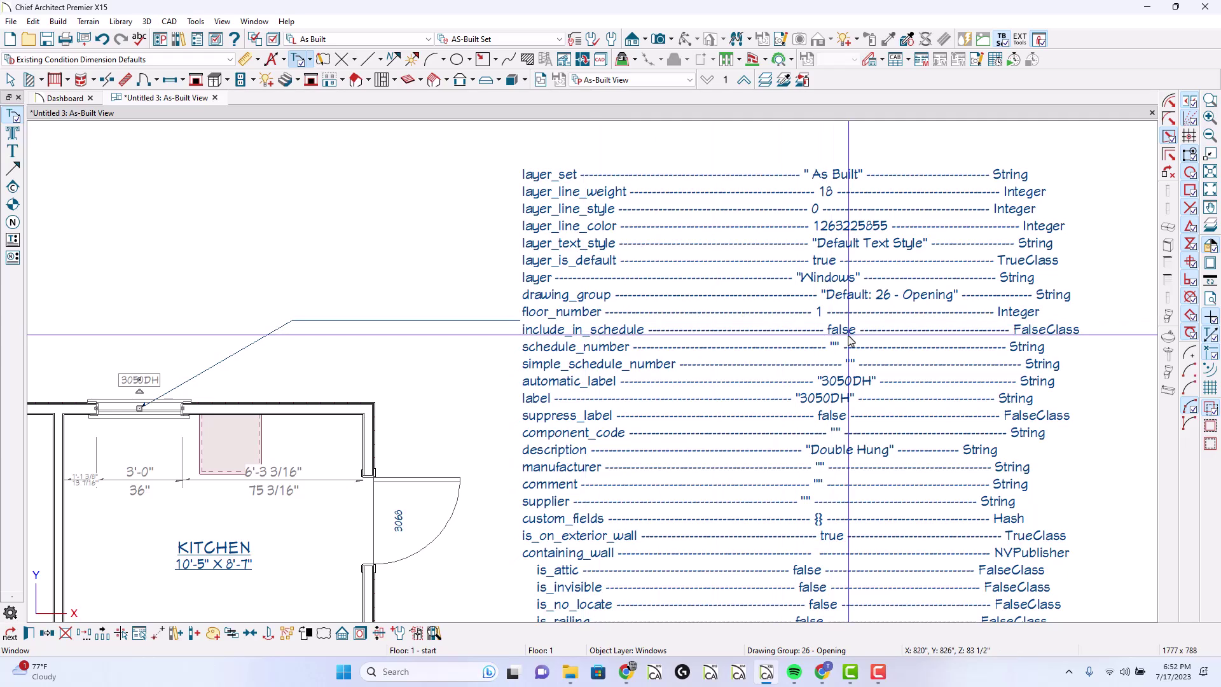
pyautogui.scroll(-3, 663, 267)
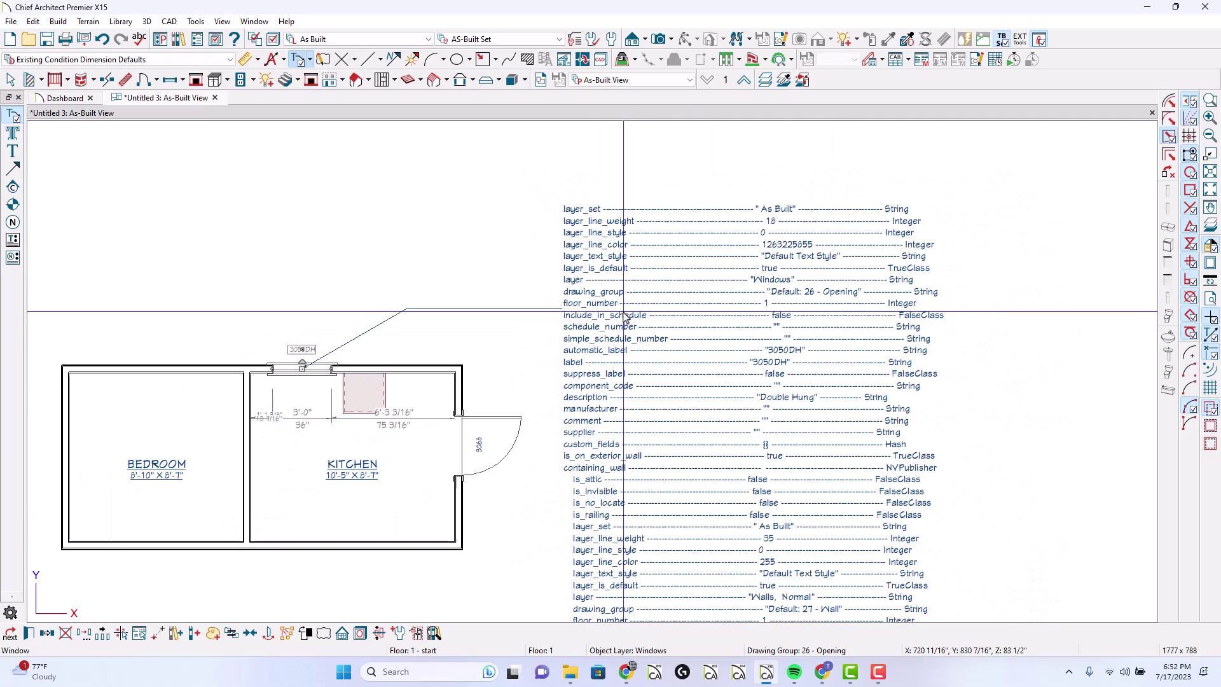
pyautogui.scroll(-2, 582, 544)
pyautogui.moveTo(583, 604); pyautogui.dragTo(583, 404, button='middle')
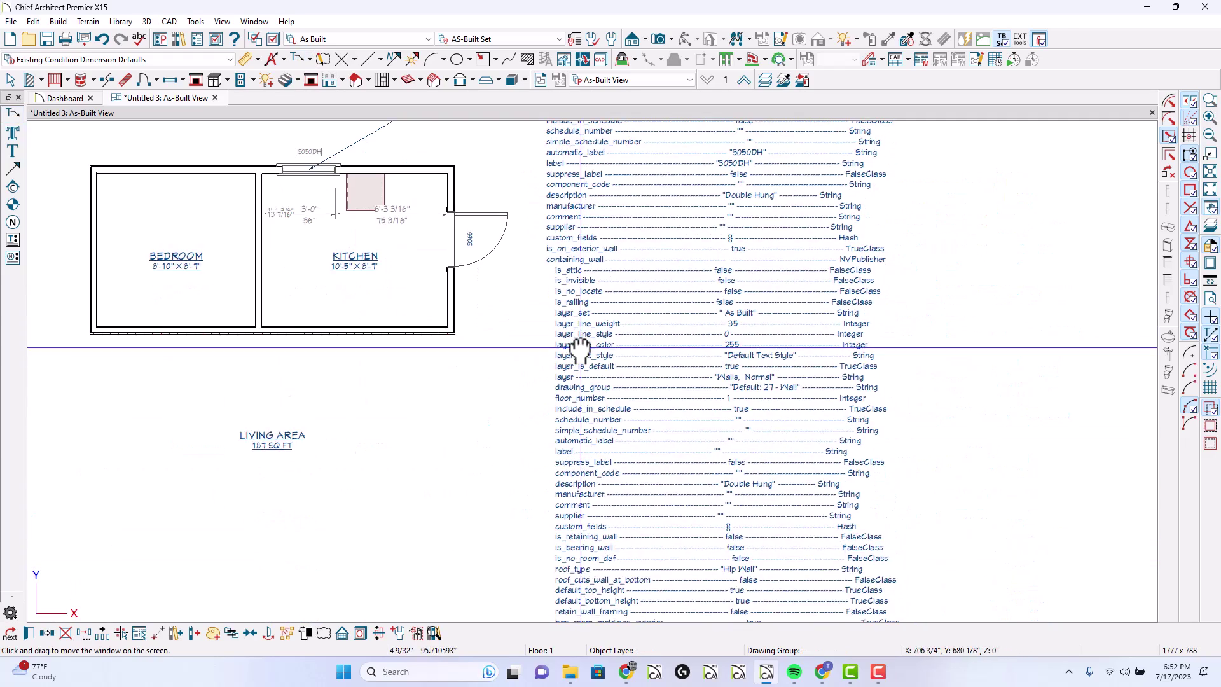
pyautogui.scroll(2, 590, 395)
pyautogui.moveTo(605, 283); pyautogui.dragTo(604, 499, button='middle')
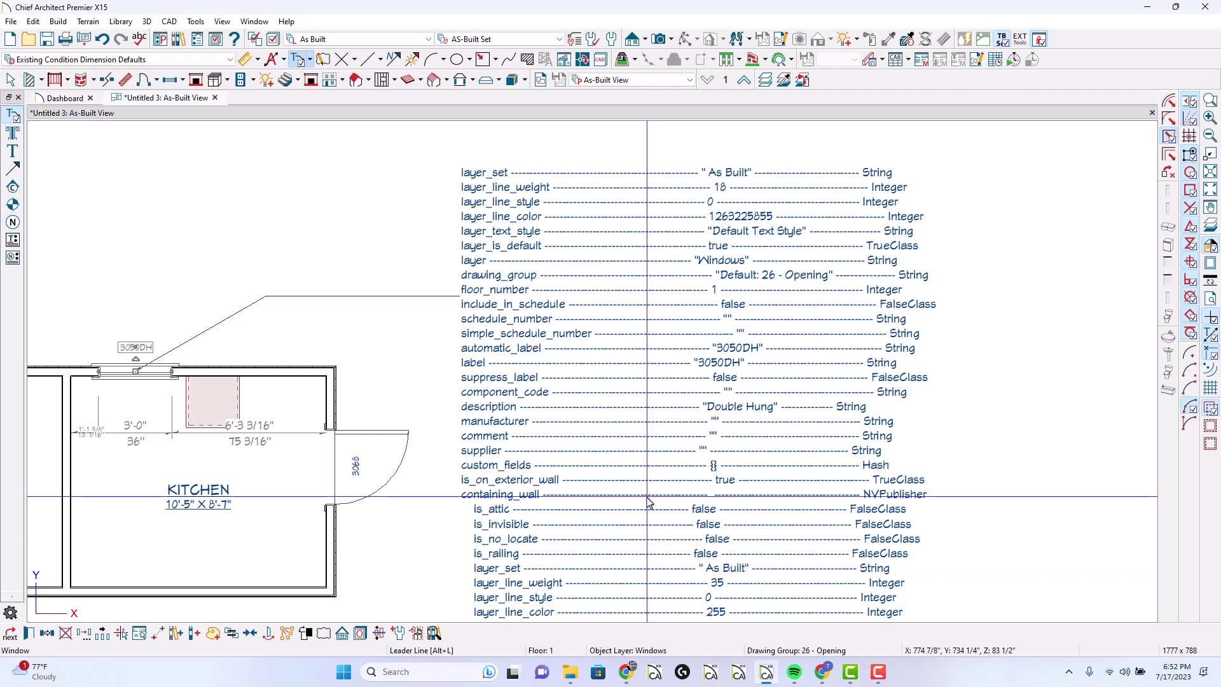
pyautogui.moveTo(657, 553); pyautogui.dragTo(664, 406, button='middle')
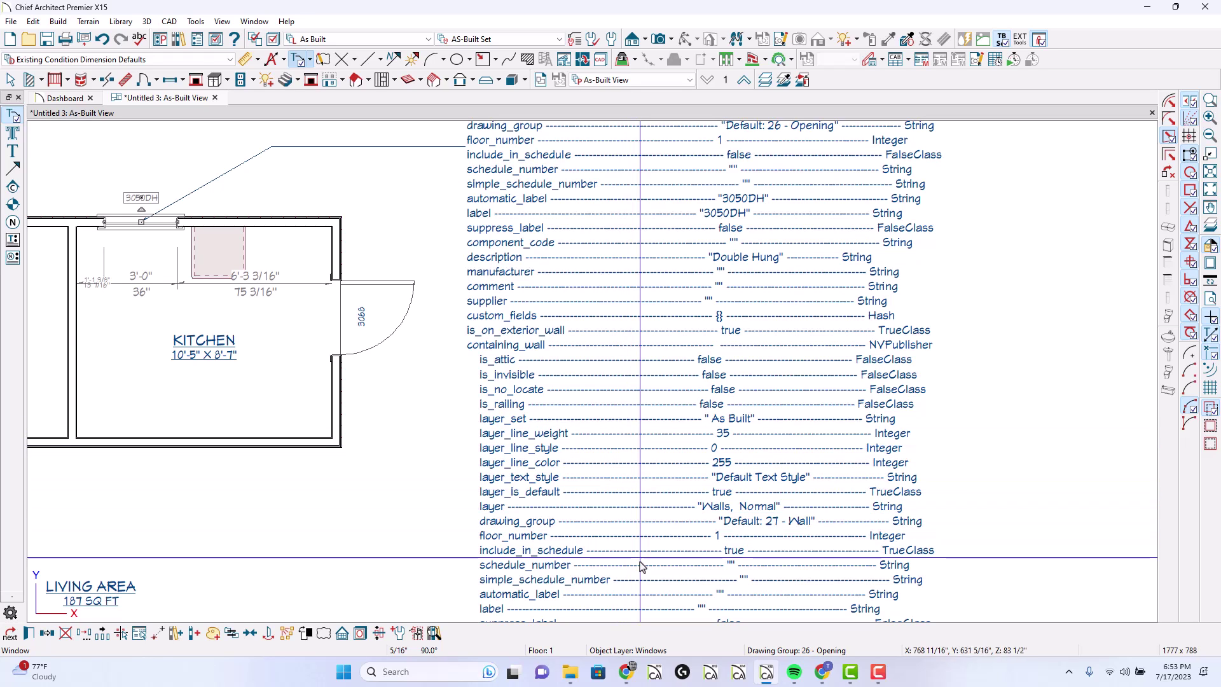
pyautogui.moveTo(633, 567); pyautogui.dragTo(634, 516, button='middle')
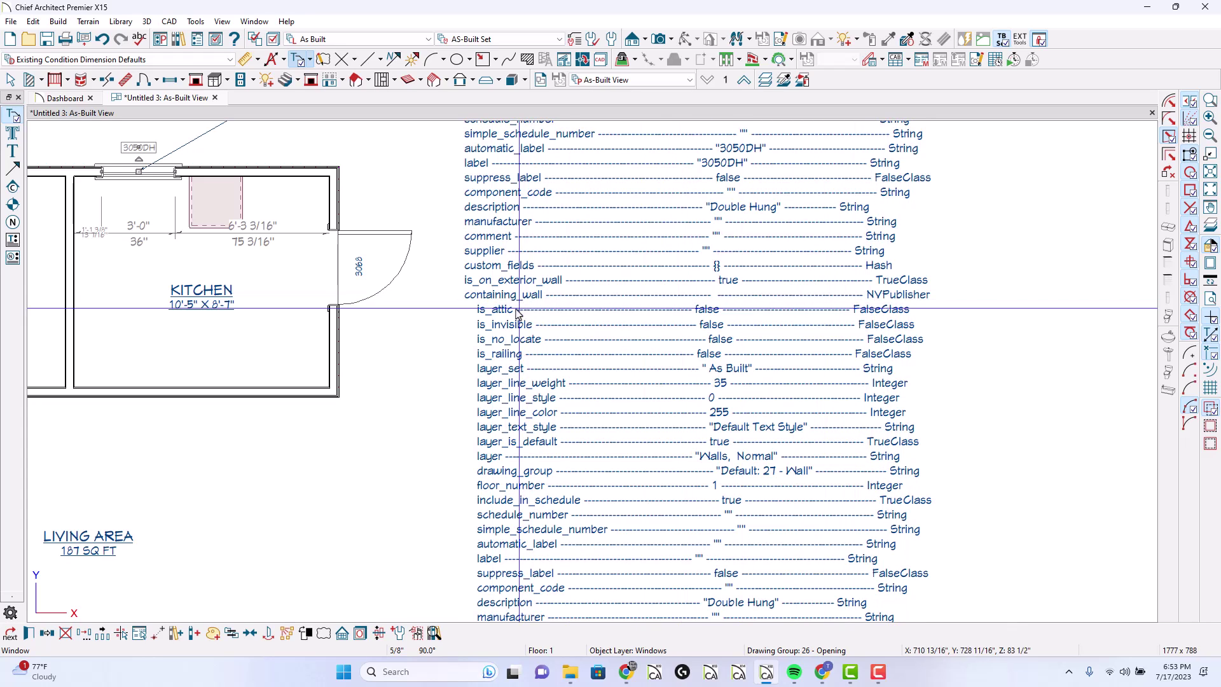
# Repoint the window property label's leader onto the B24R base cabinet.
pyautogui.click(290, 171)
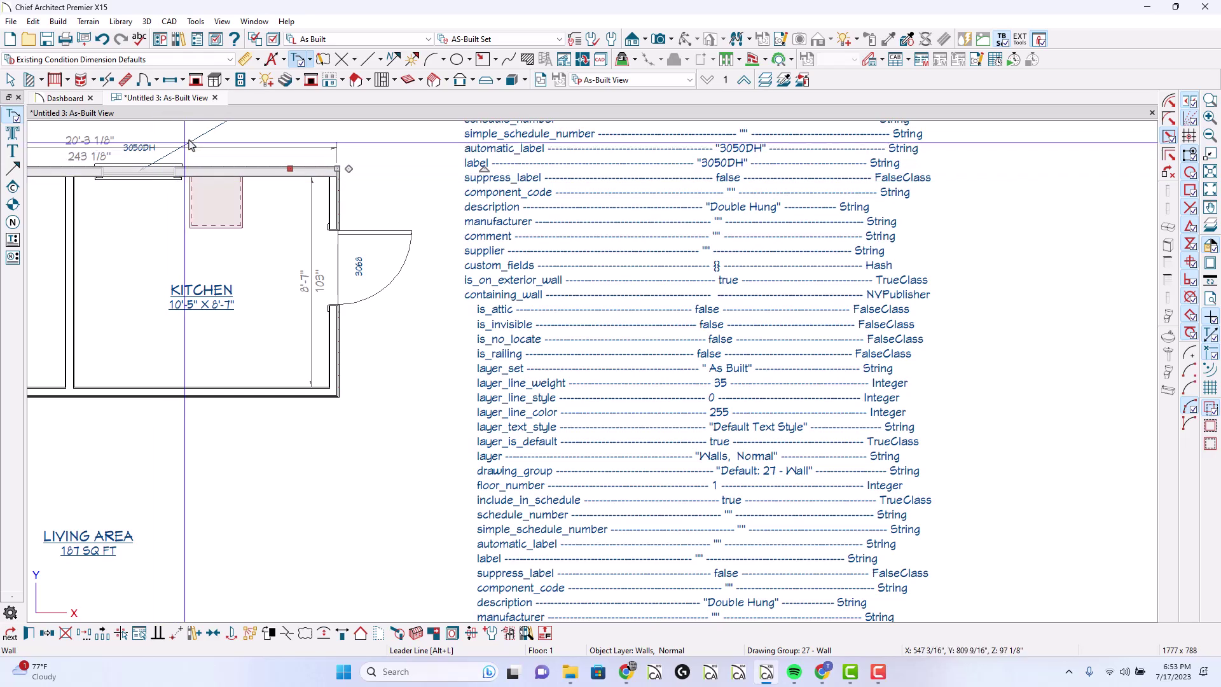
pyautogui.click(139, 171)
pyautogui.moveTo(139, 175); pyautogui.dragTo(220, 226)
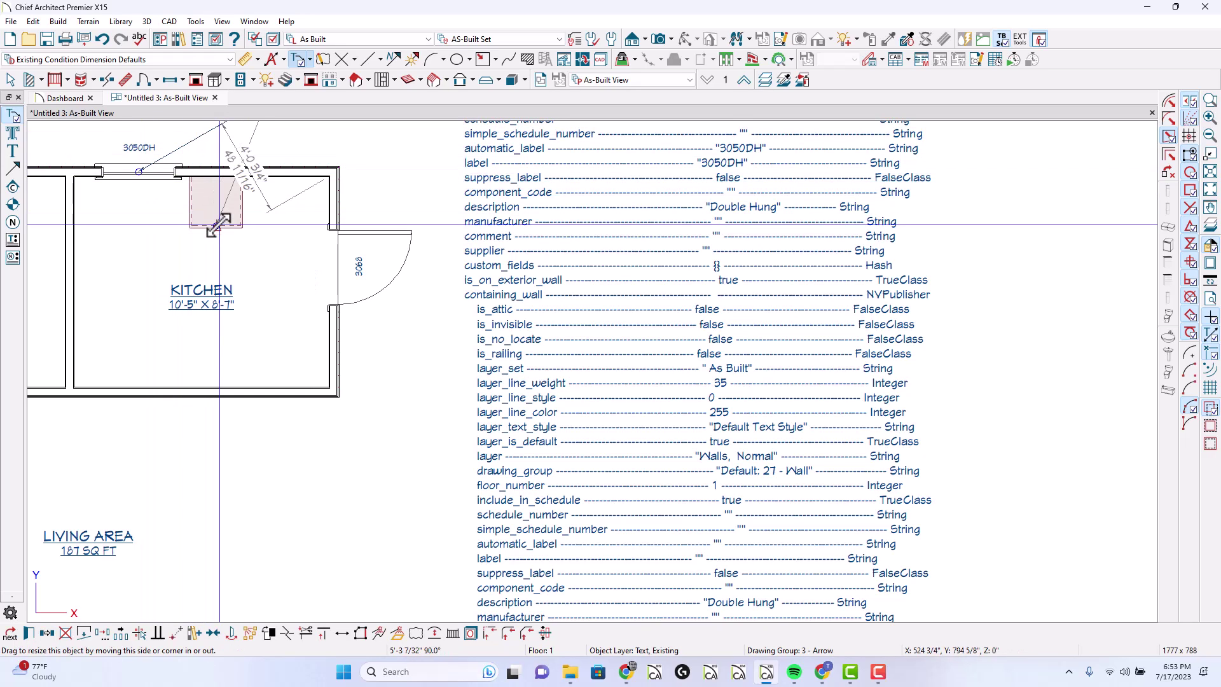
pyautogui.click(216, 224)
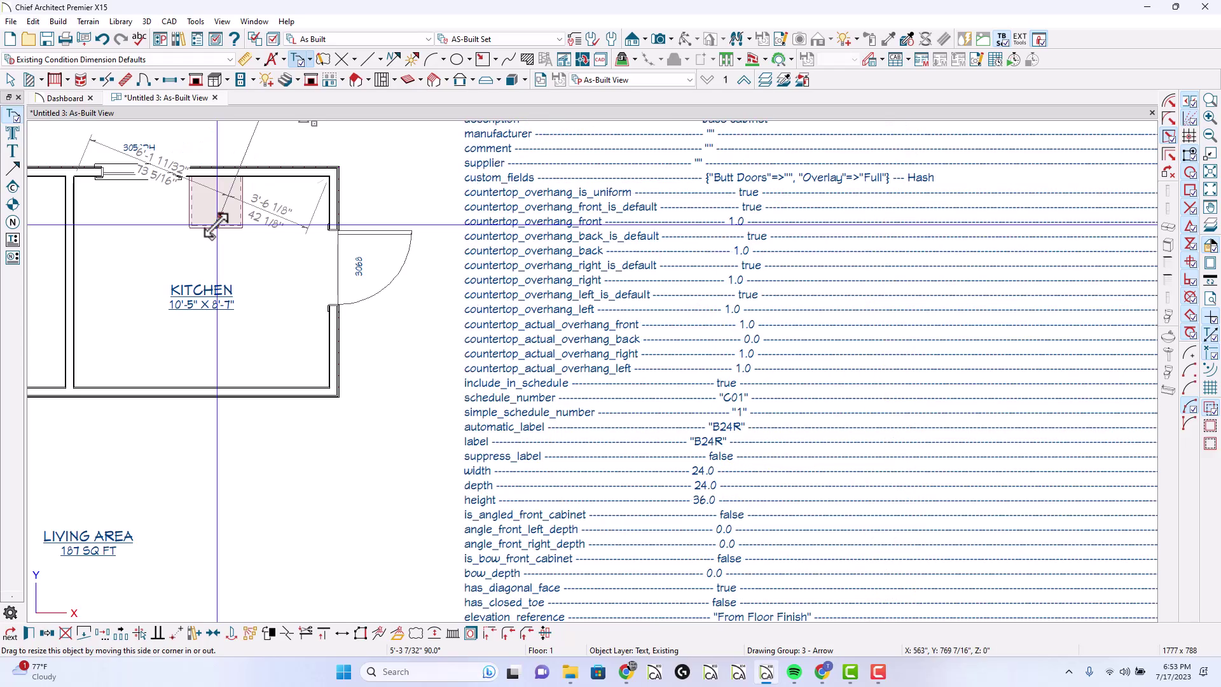
# Start a new leader line running down from the cabinet corner.
pyautogui.scroll(-1, 459, 560)
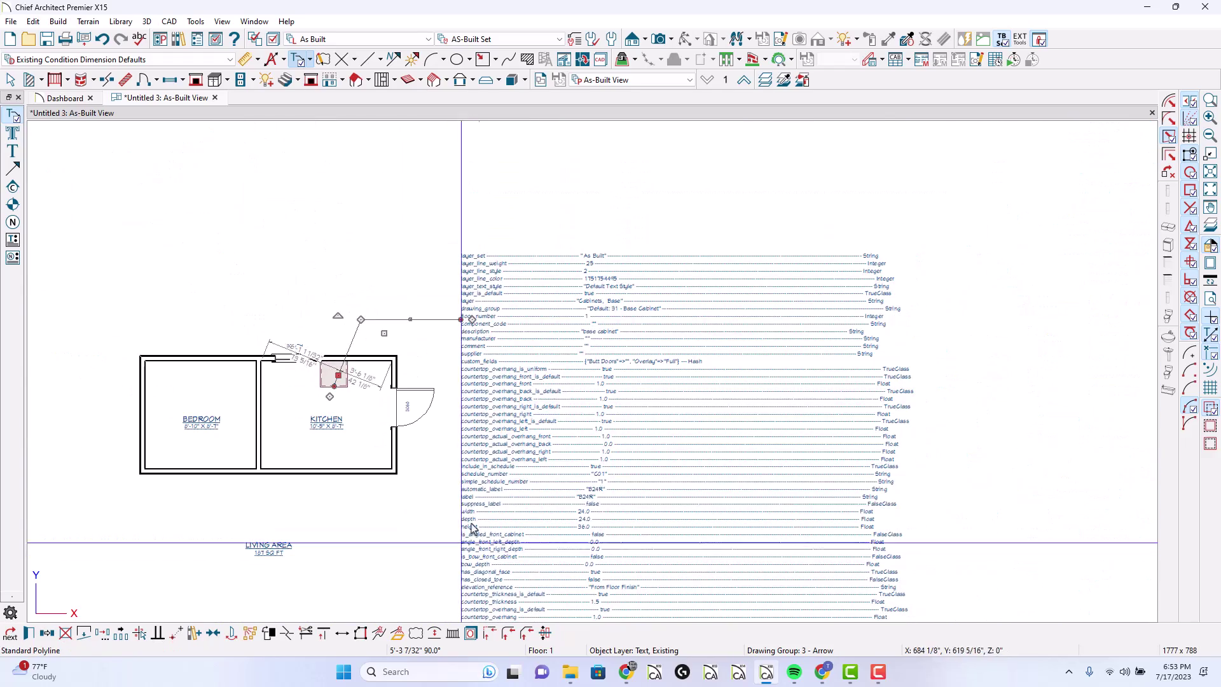
pyautogui.scroll(3, 618, 274)
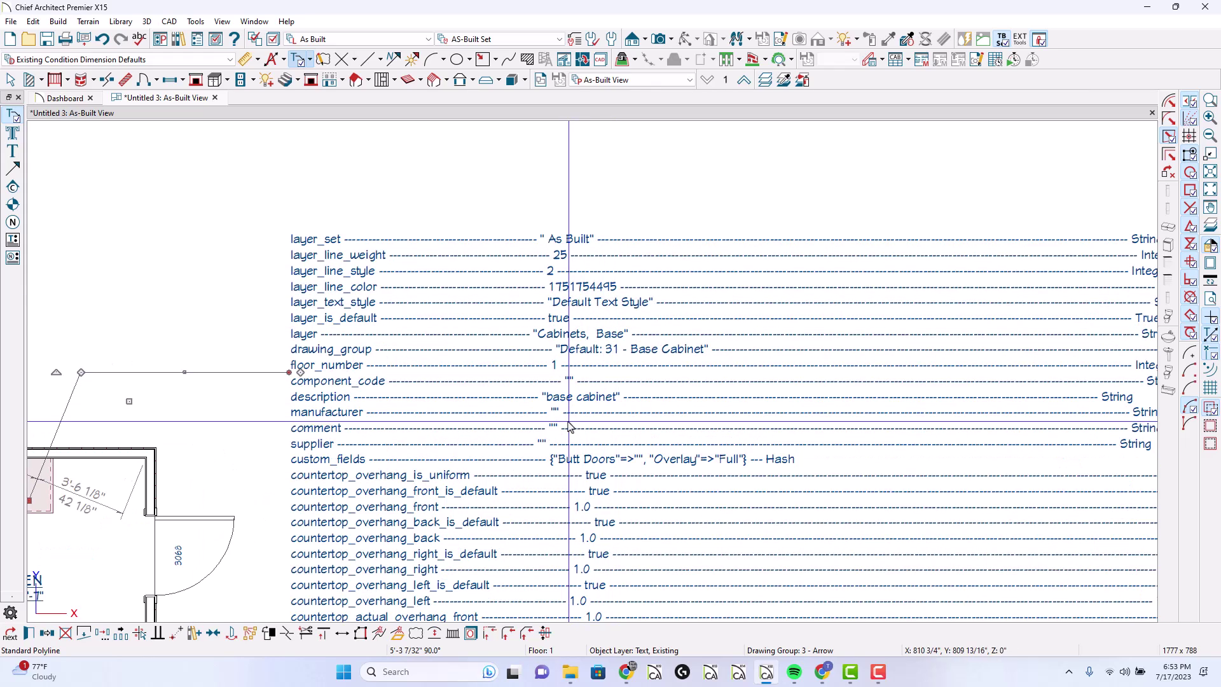
pyautogui.scroll(-2, 522, 193)
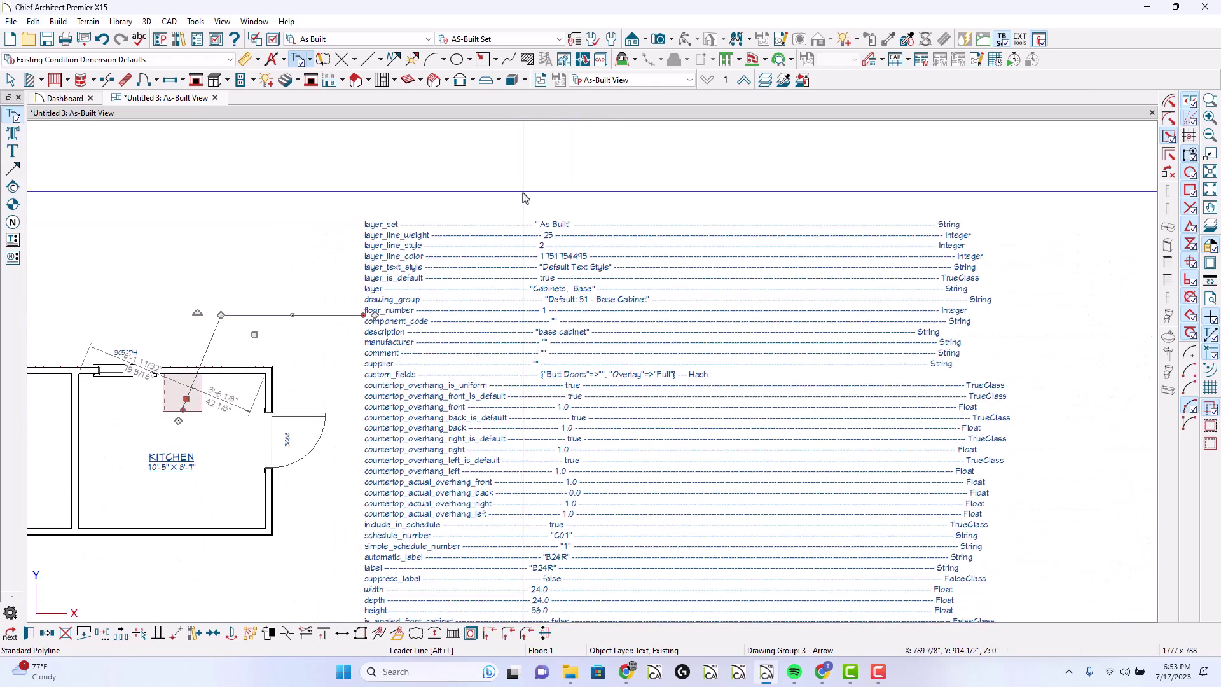
pyautogui.scroll(3, 184, 348)
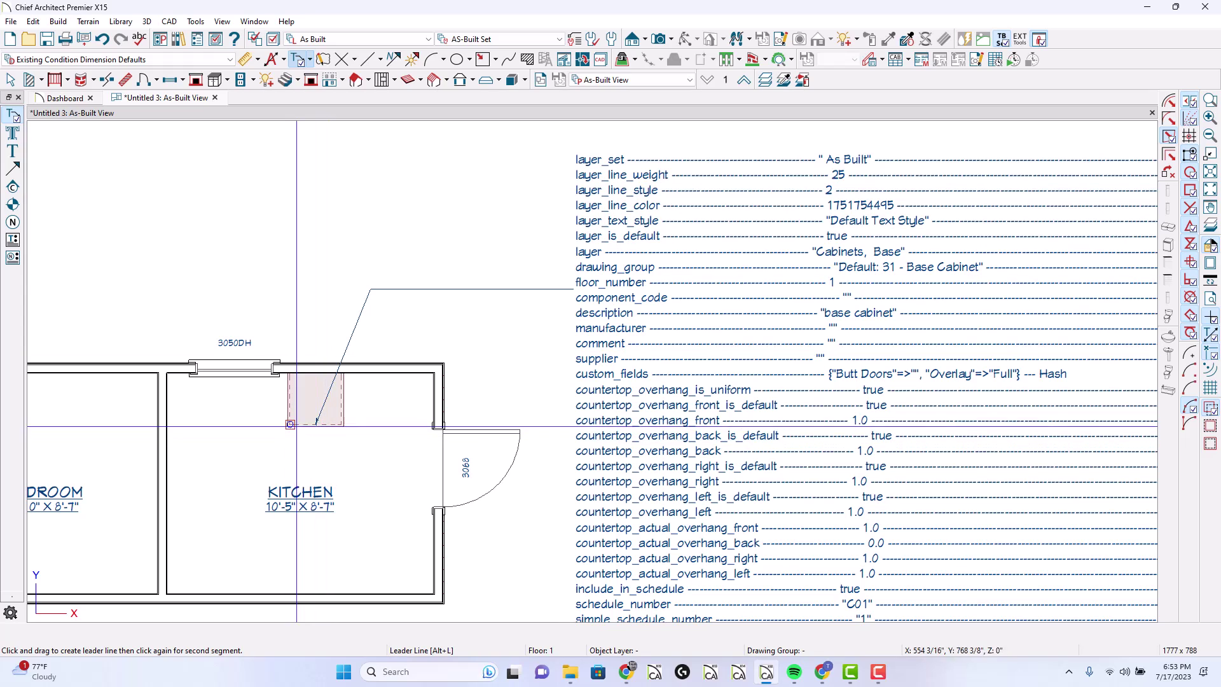
pyautogui.moveTo(299, 424); pyautogui.dragTo(289, 457)
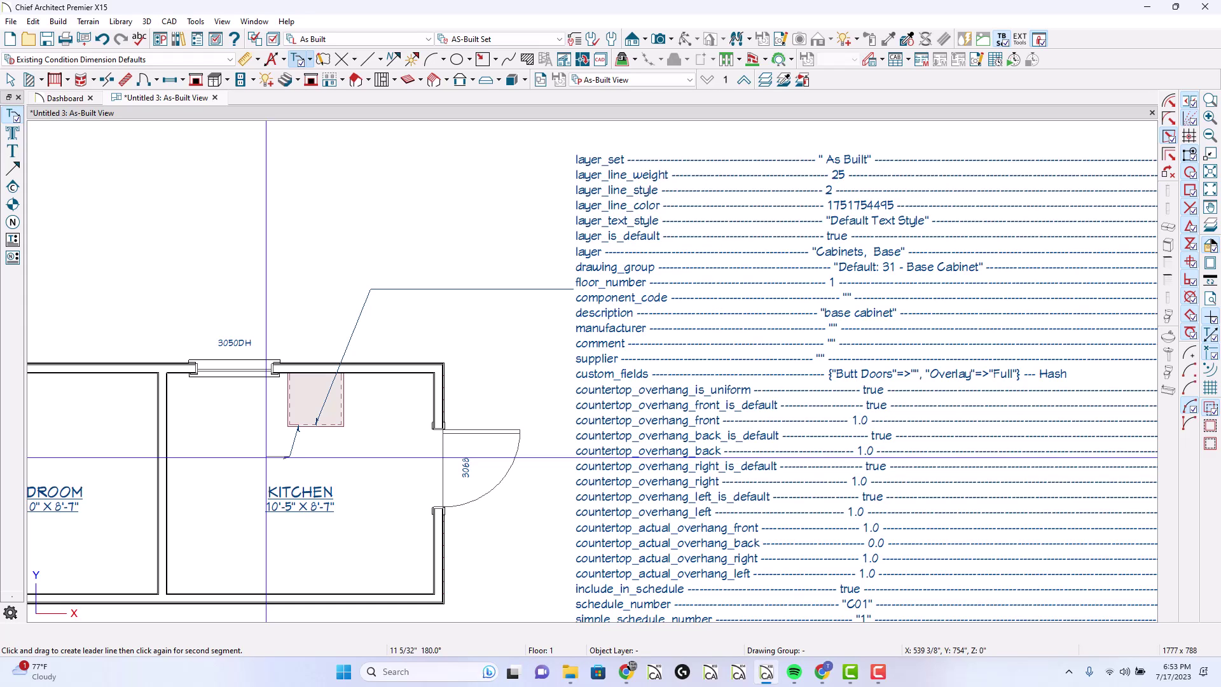
# Finish the cabinet leader with %object.layer% text, then delete that small label.
pyautogui.click(266, 457)
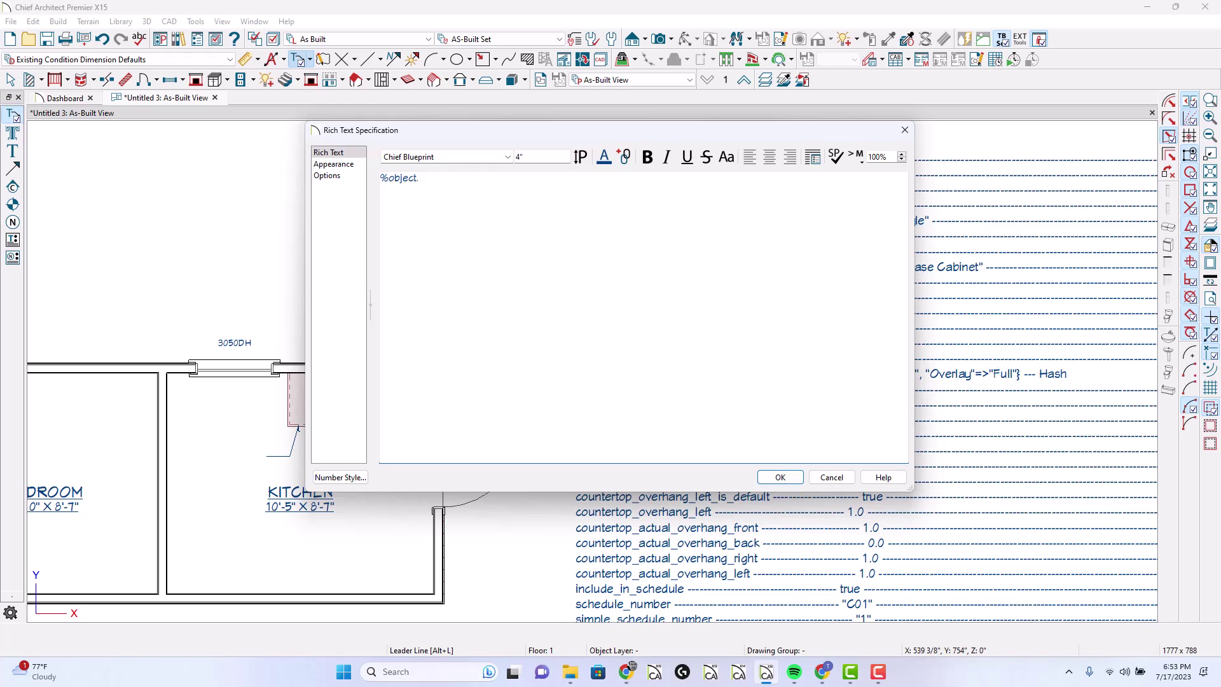
pyautogui.press('Return')
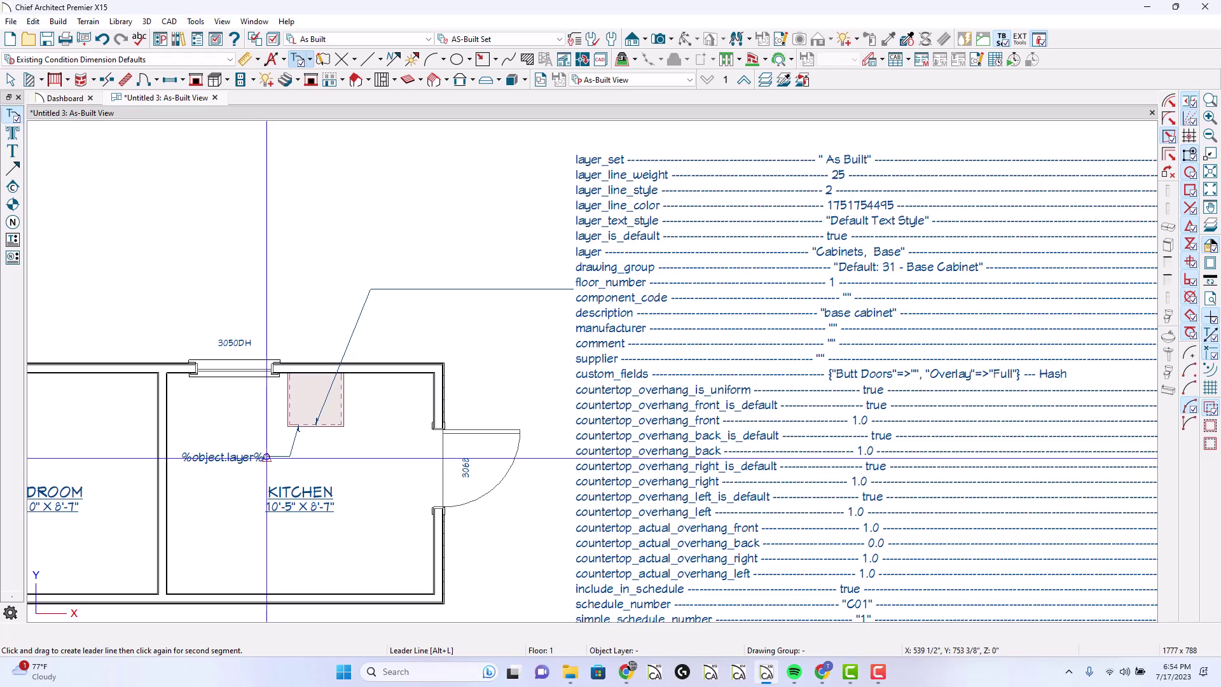
pyautogui.click(245, 458)
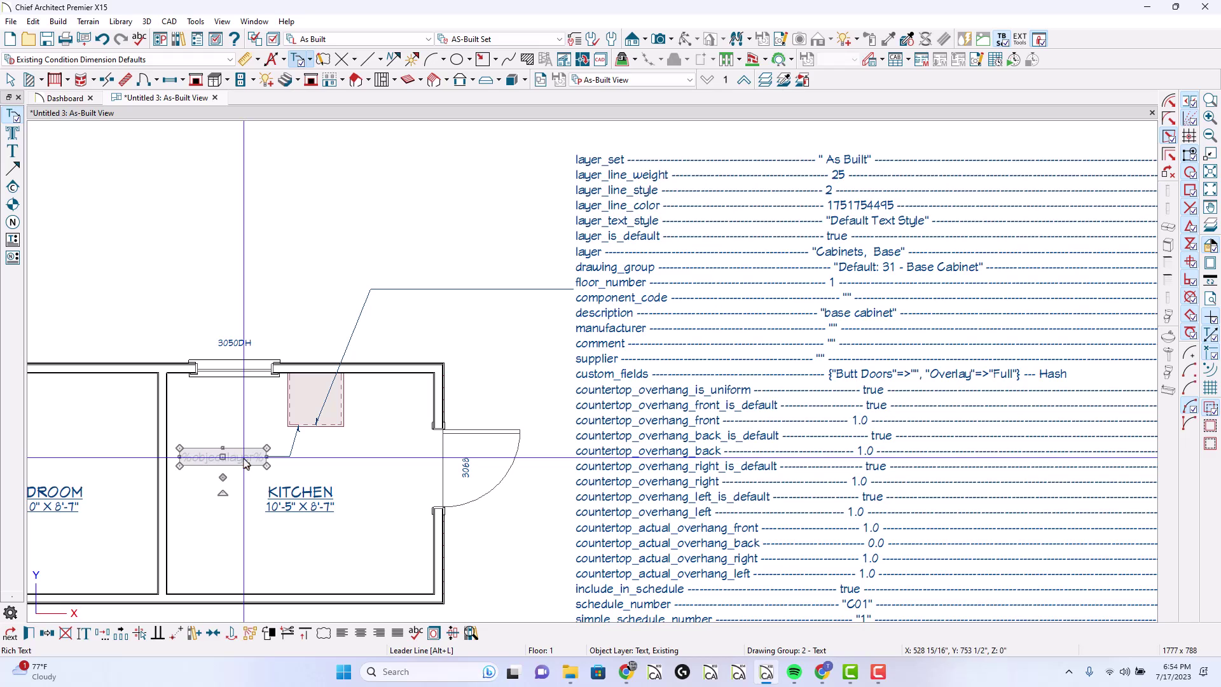
pyautogui.press('Delete')
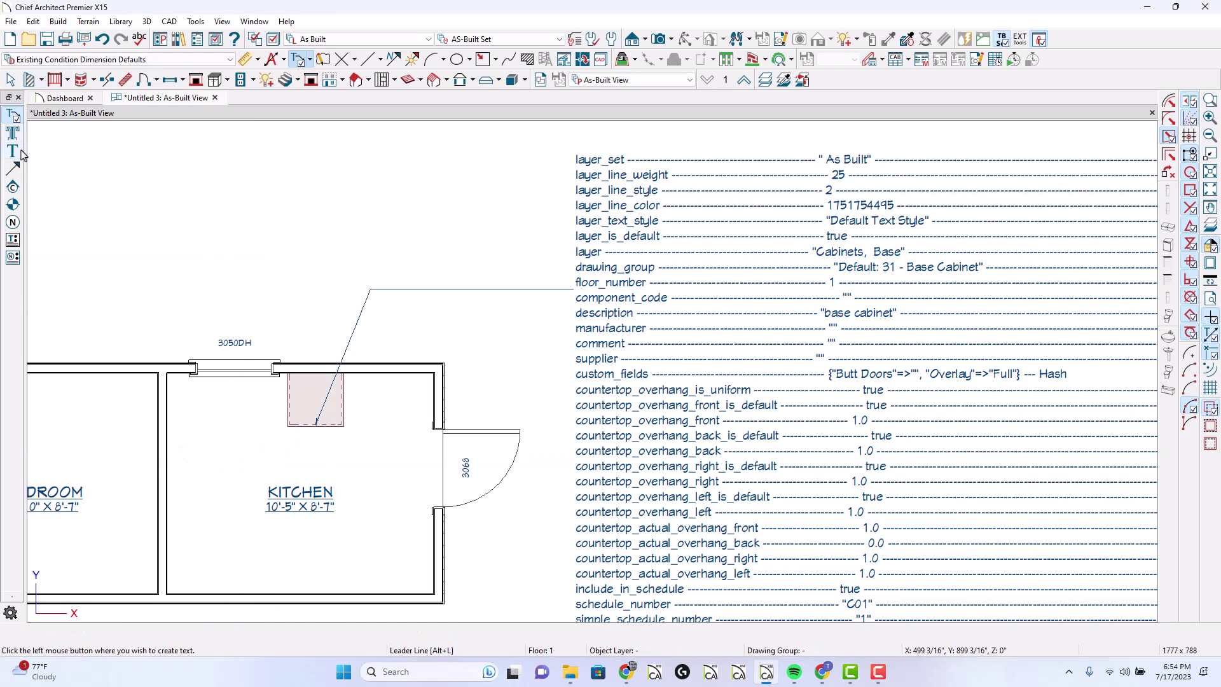
# Add a user text macro named object_info with the value object.layer.
pyautogui.click(13, 241)
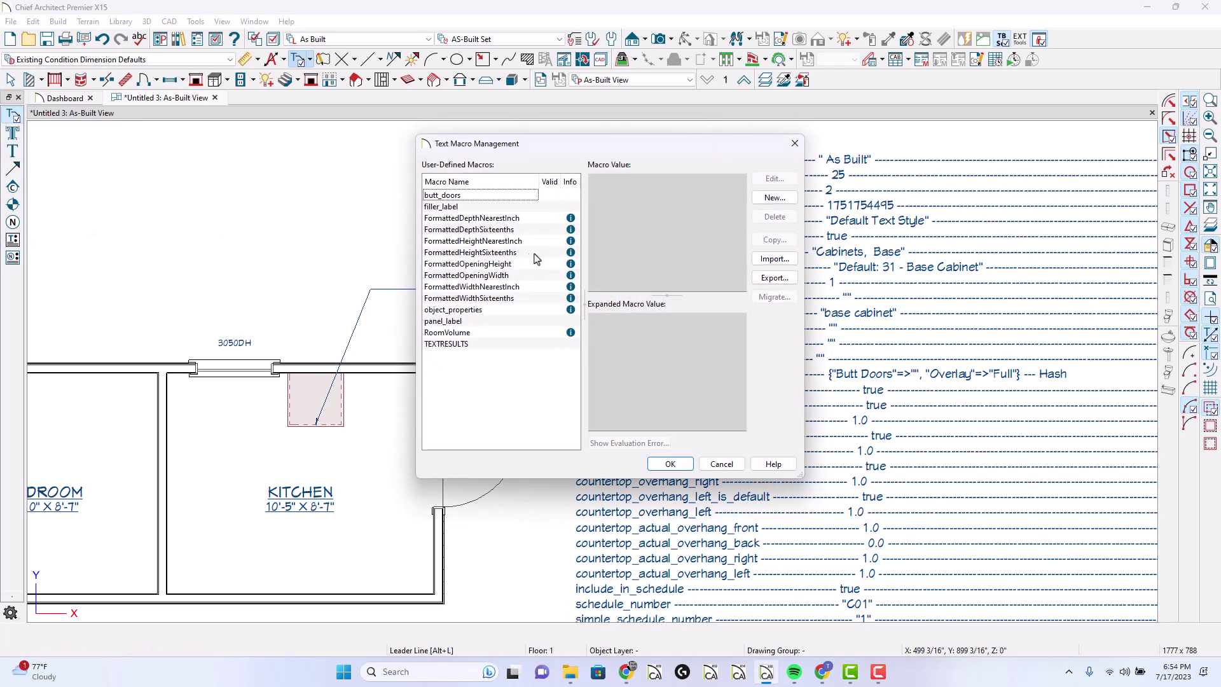
pyautogui.click(771, 198)
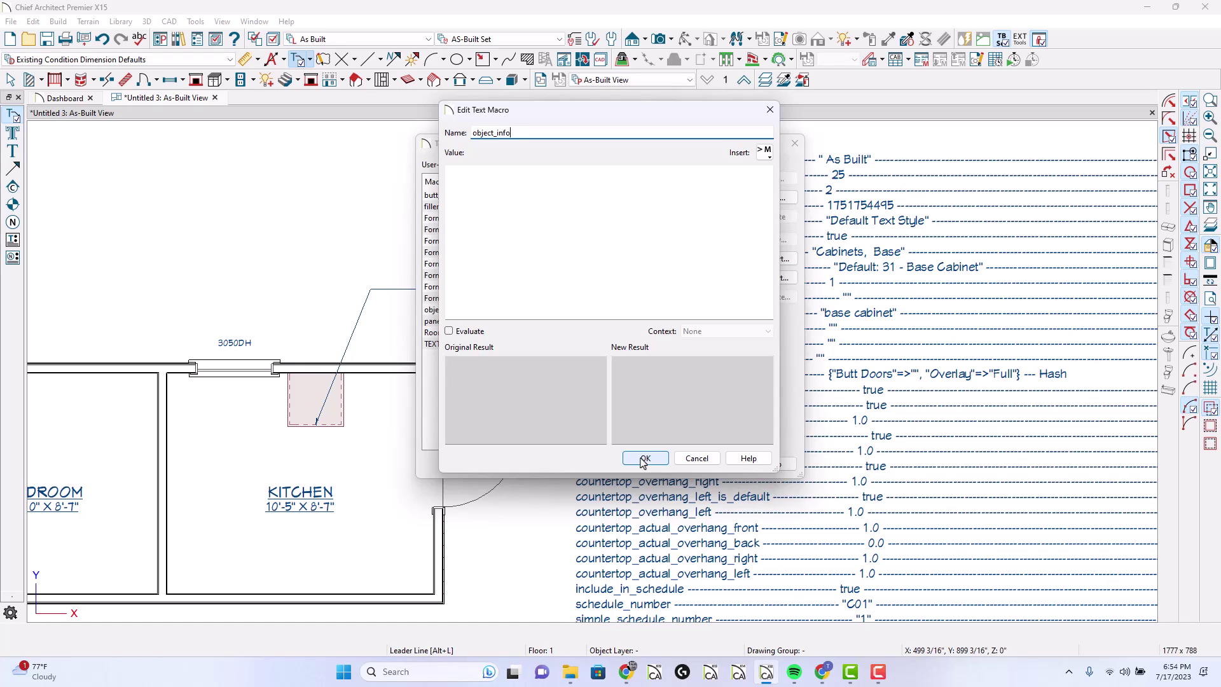
pyautogui.click(643, 459)
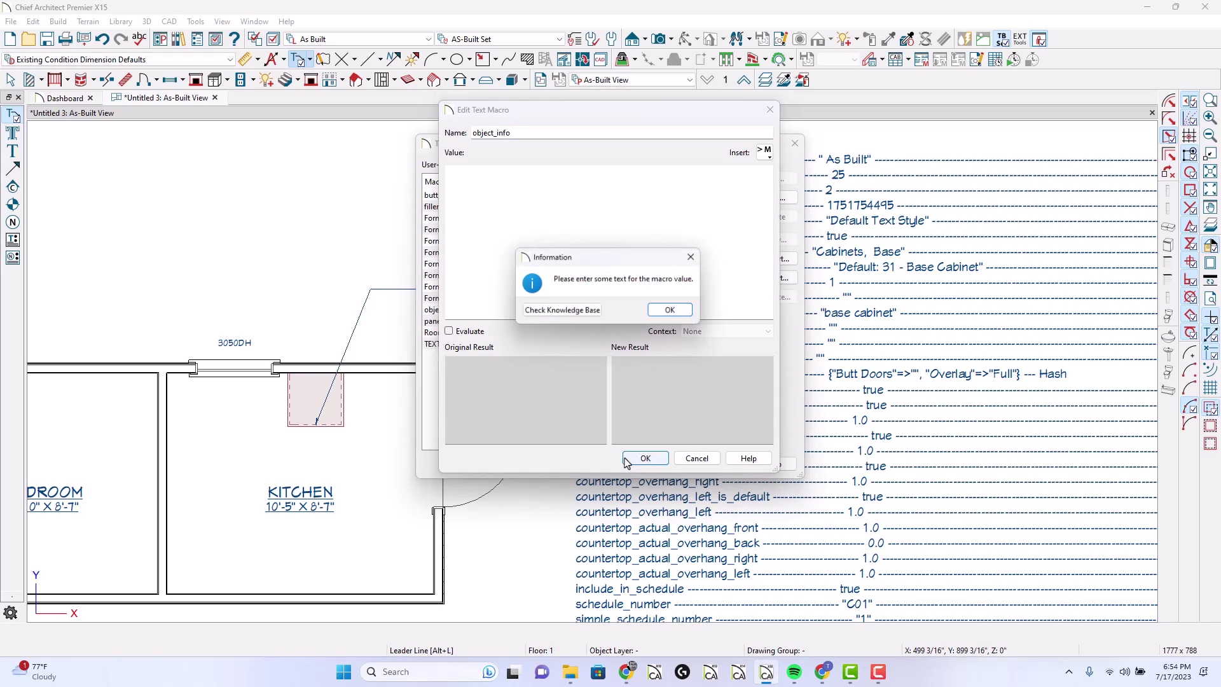
pyautogui.click(673, 311)
pyautogui.click(592, 255)
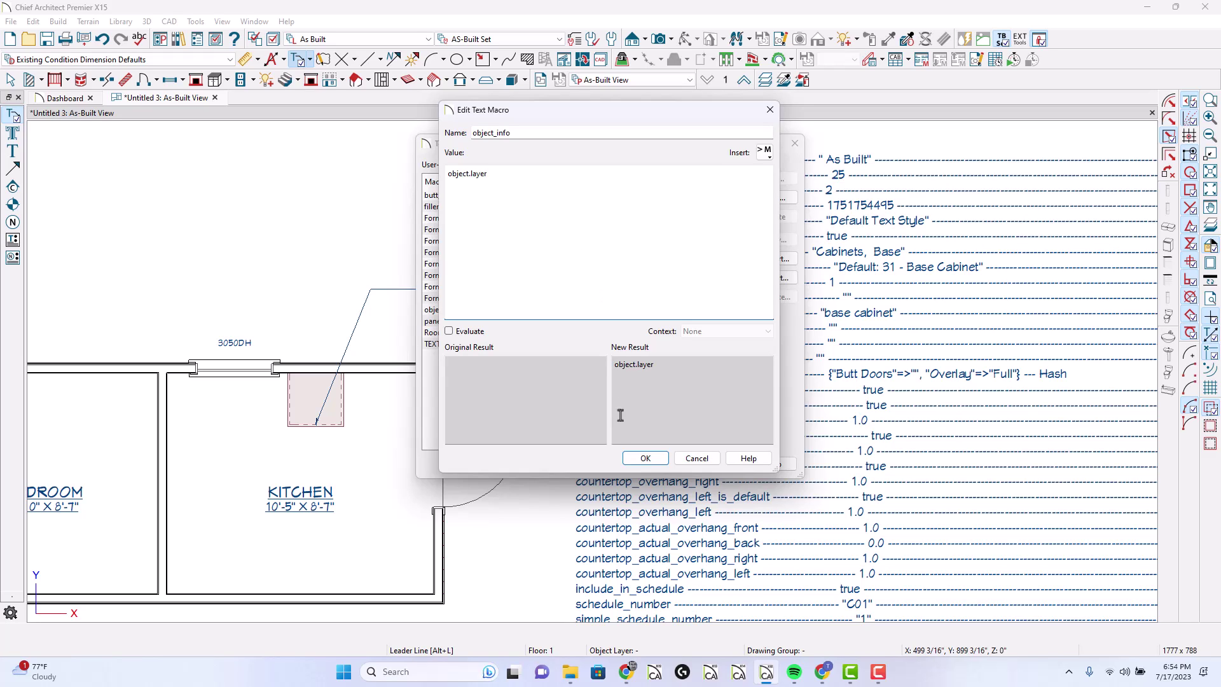
pyautogui.click(643, 459)
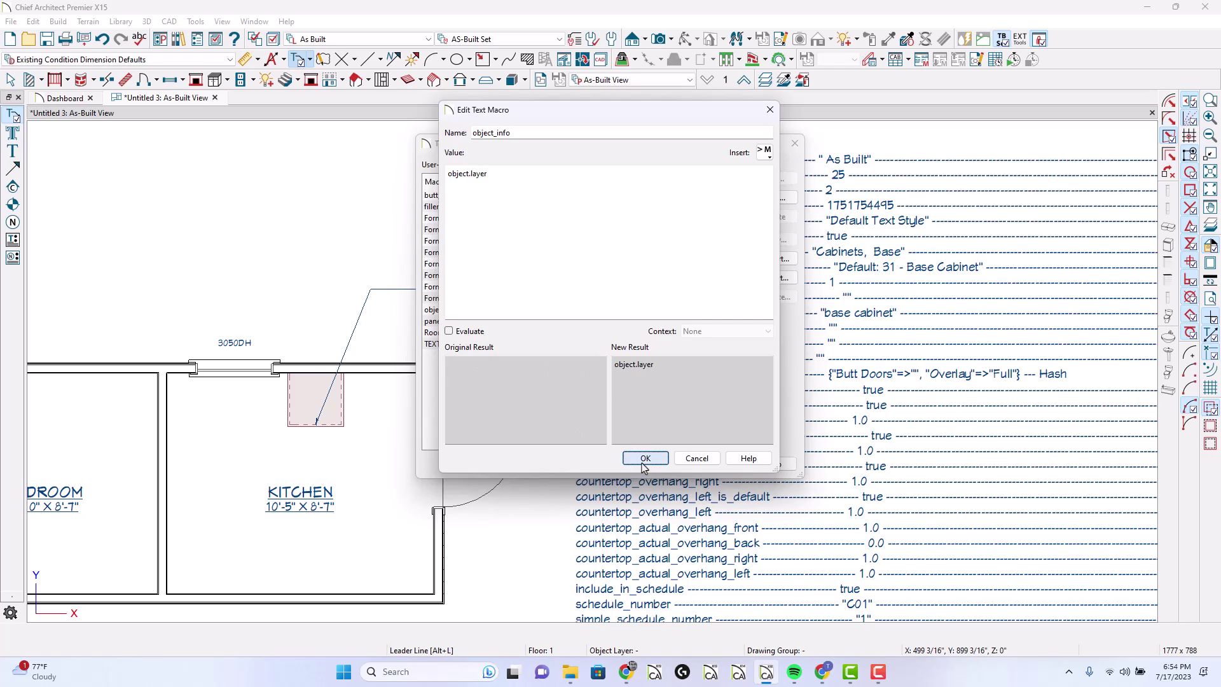
pyautogui.click(668, 464)
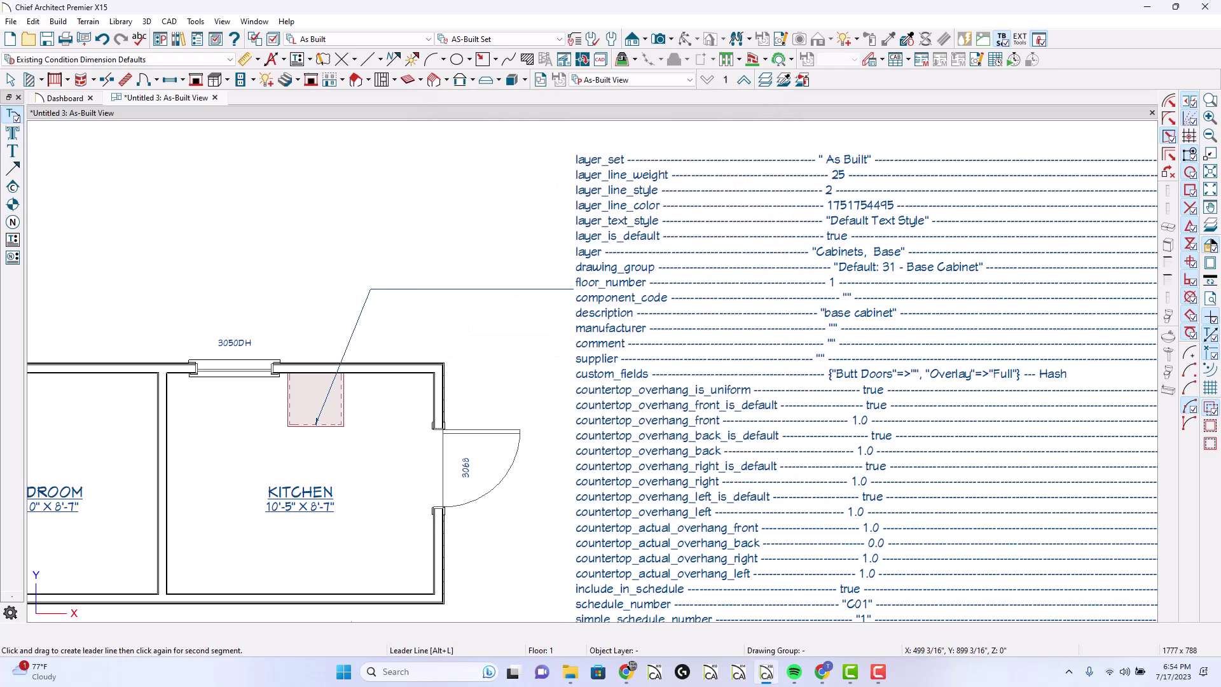
# Draw a leader from the base cabinet whose text is the %object_info% macro.
pyautogui.click(294, 451)
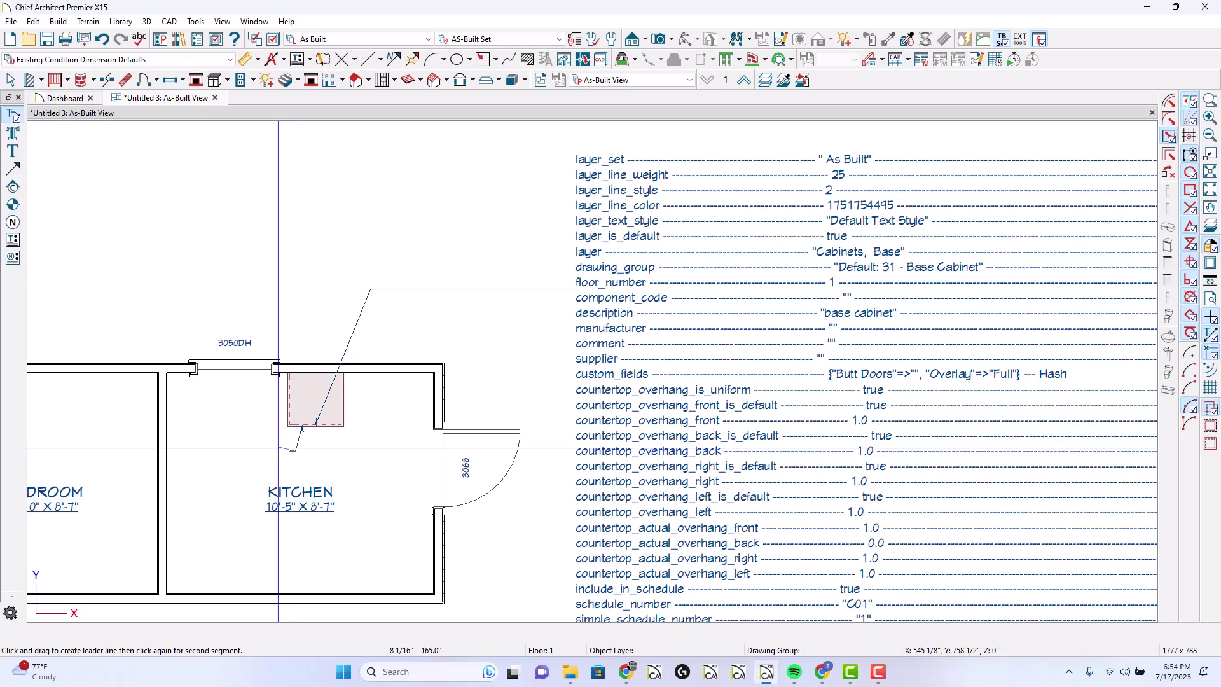
pyautogui.click(279, 451)
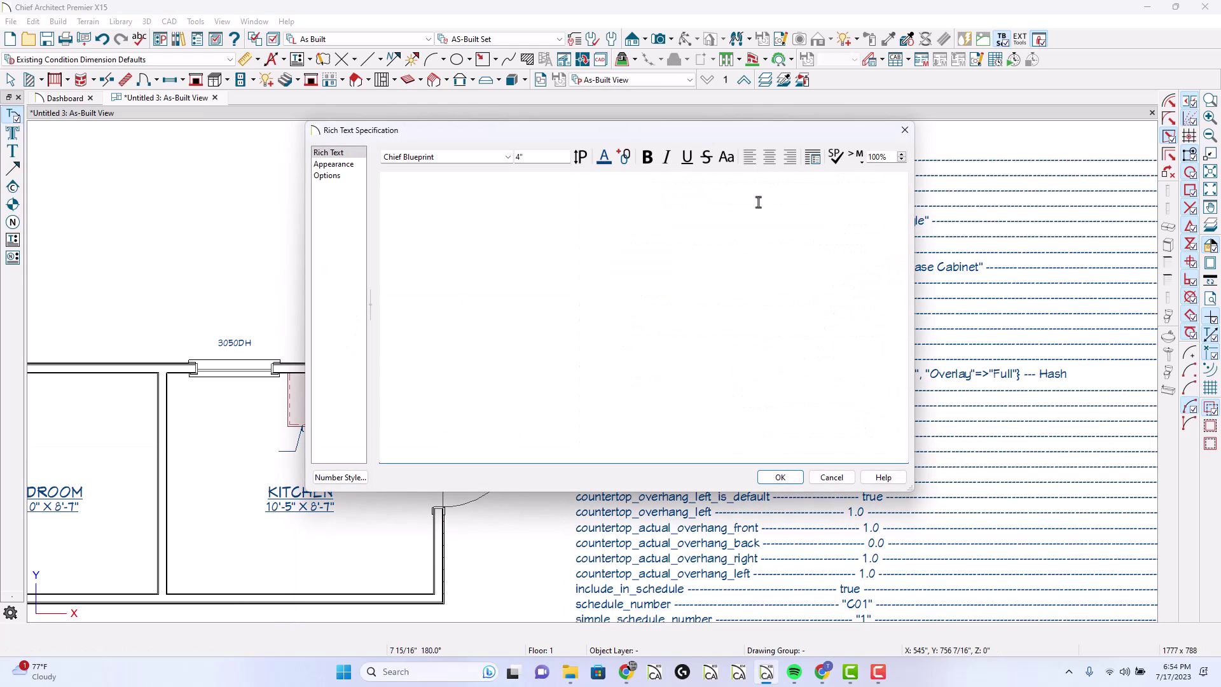
pyautogui.click(862, 164)
pyautogui.moveTo(878, 191)
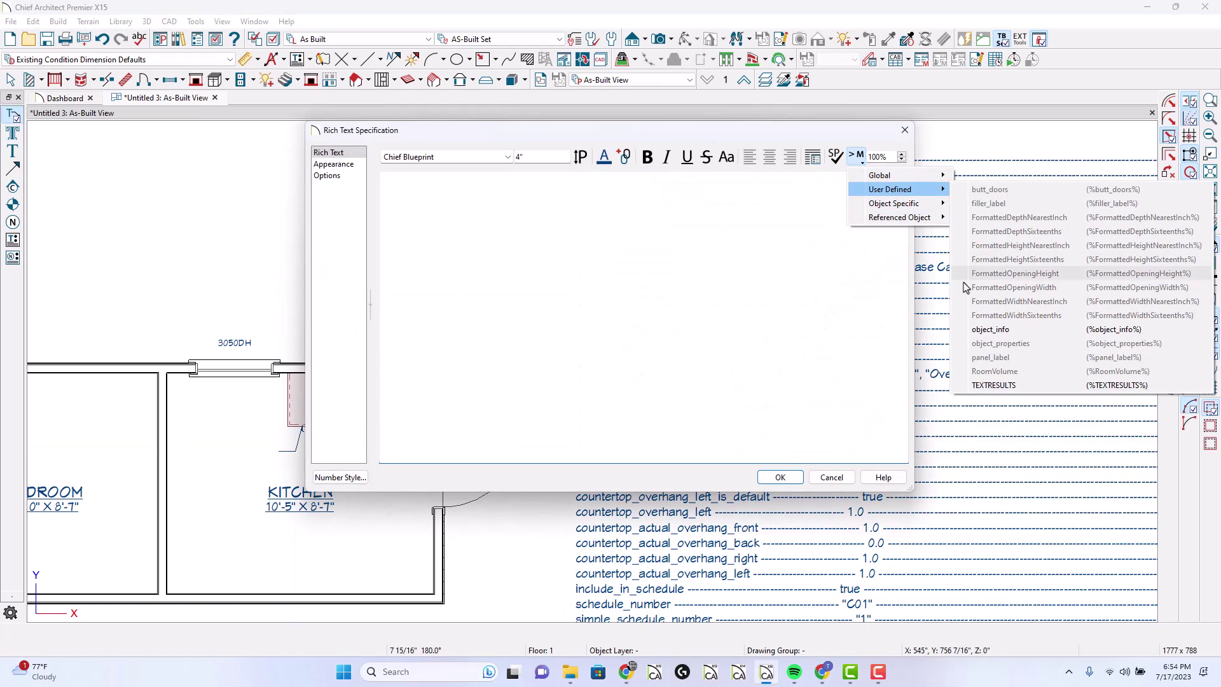
pyautogui.click(983, 329)
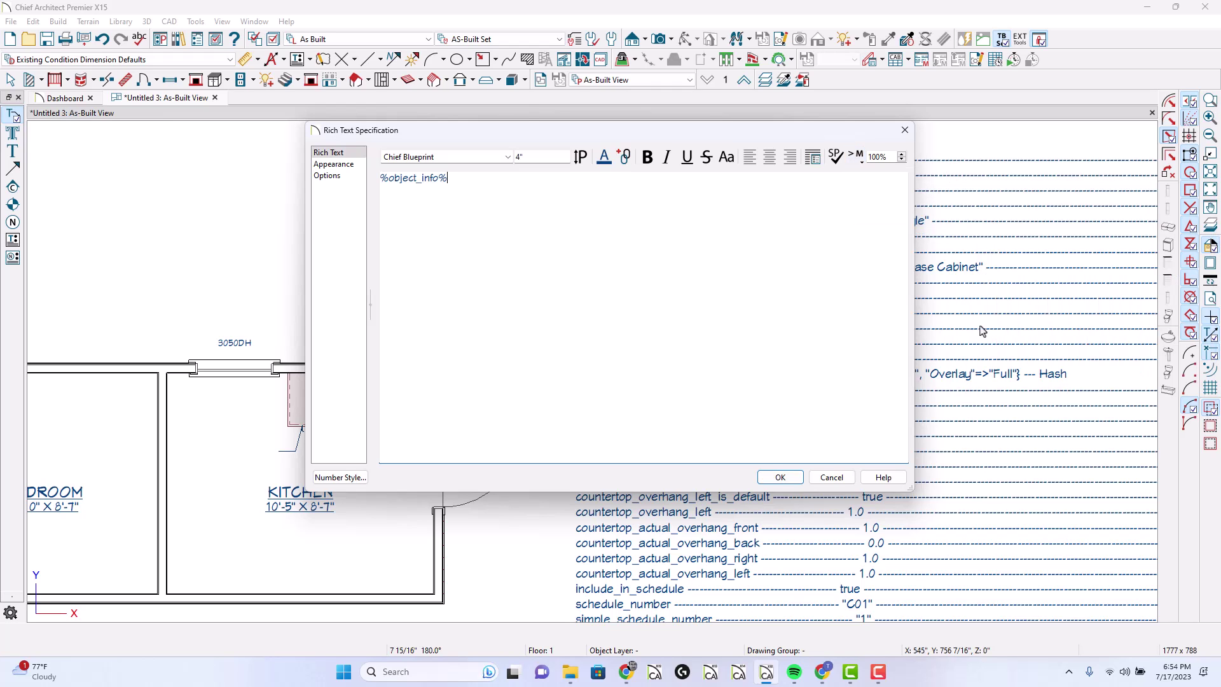
pyautogui.click(781, 477)
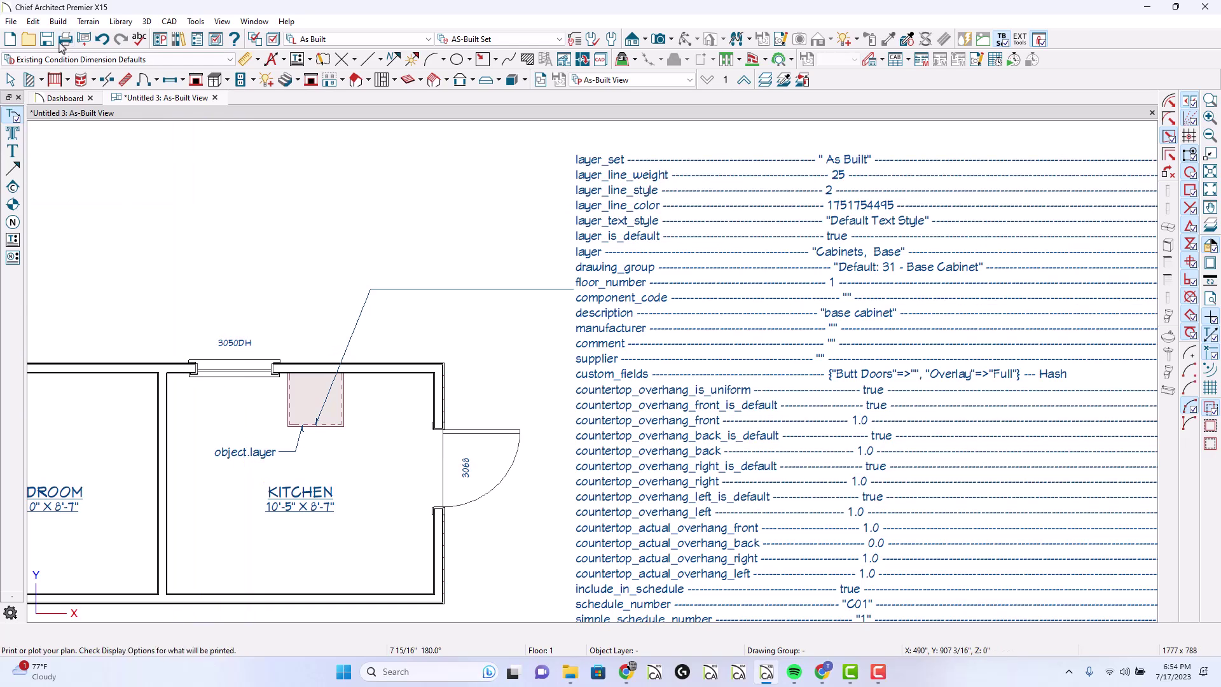
# Turn on Evaluate for the object_info macro, making the cabinet label show #Evaluation Error#.
pyautogui.click(13, 239)
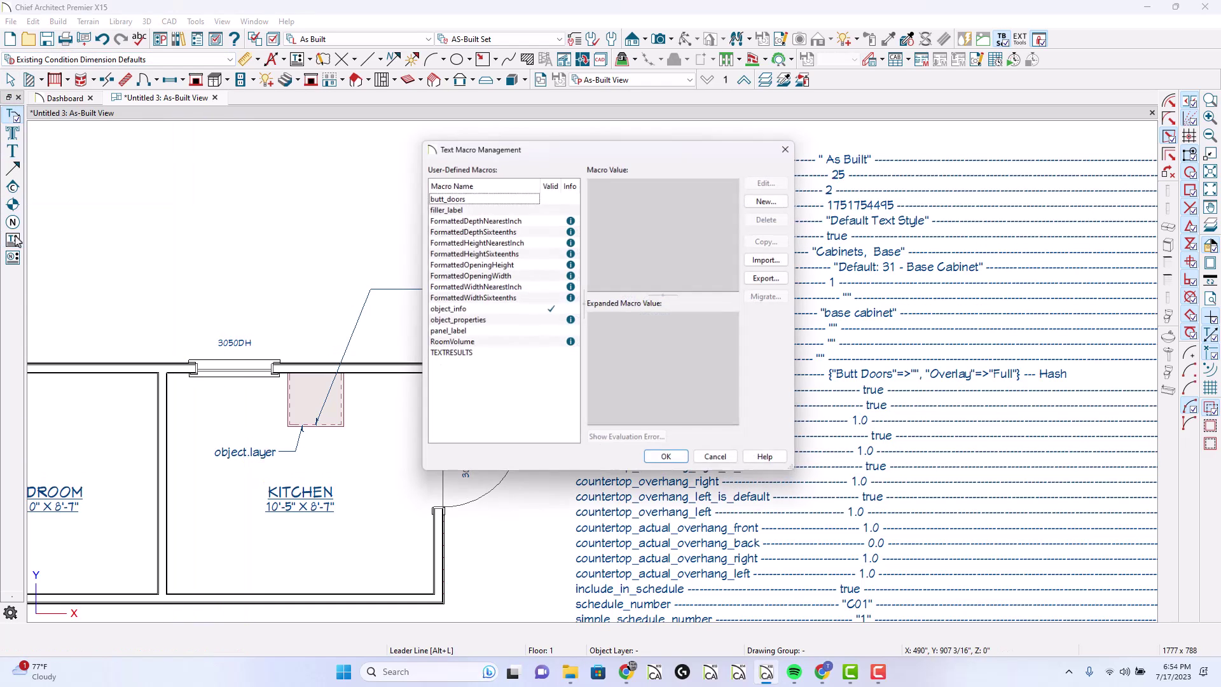
pyautogui.click(474, 310)
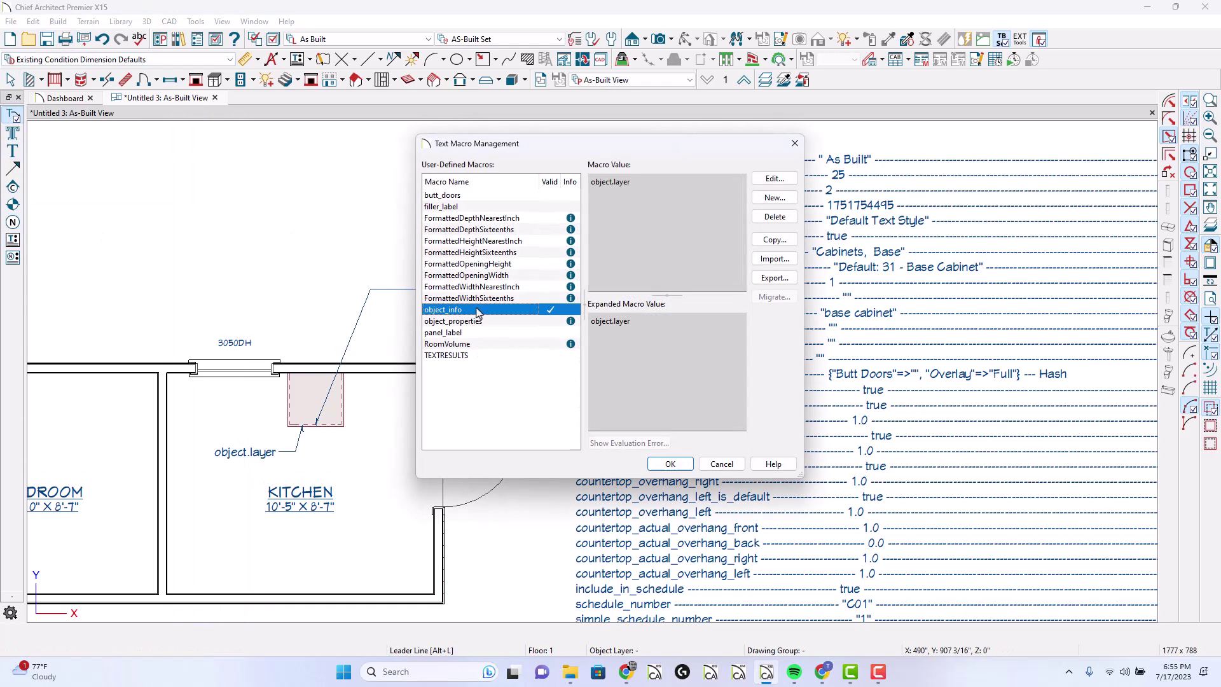
pyautogui.click(775, 179)
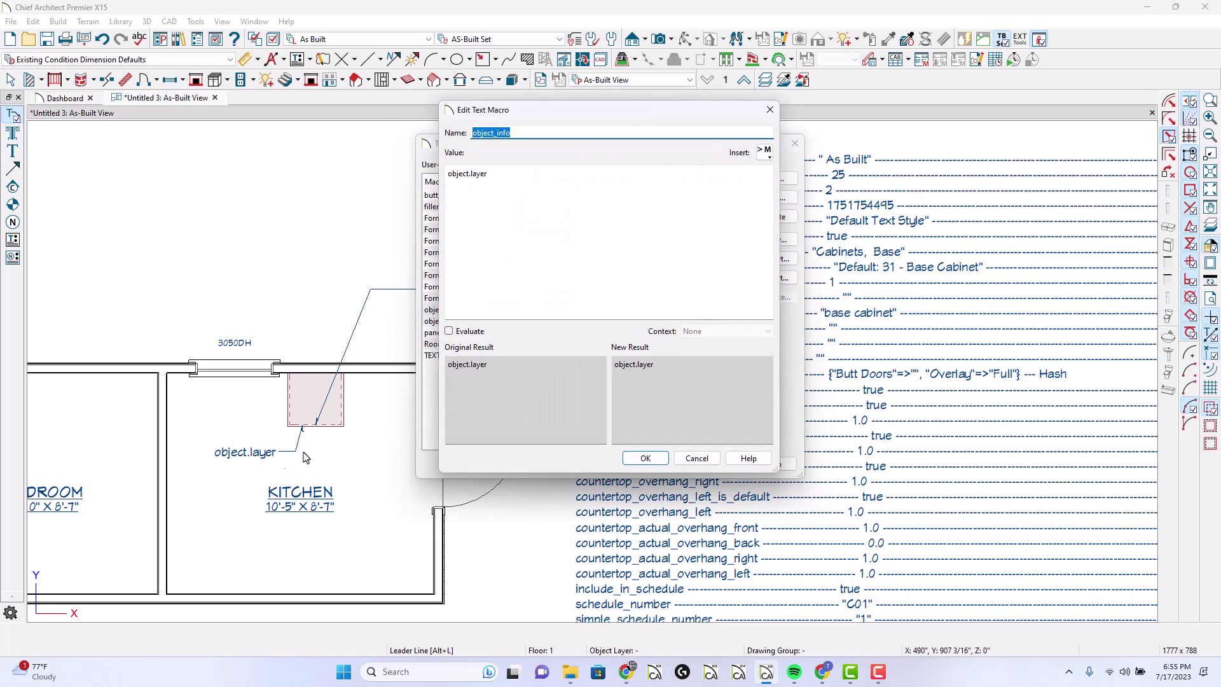
pyautogui.moveTo(513, 170); pyautogui.dragTo(439, 175)
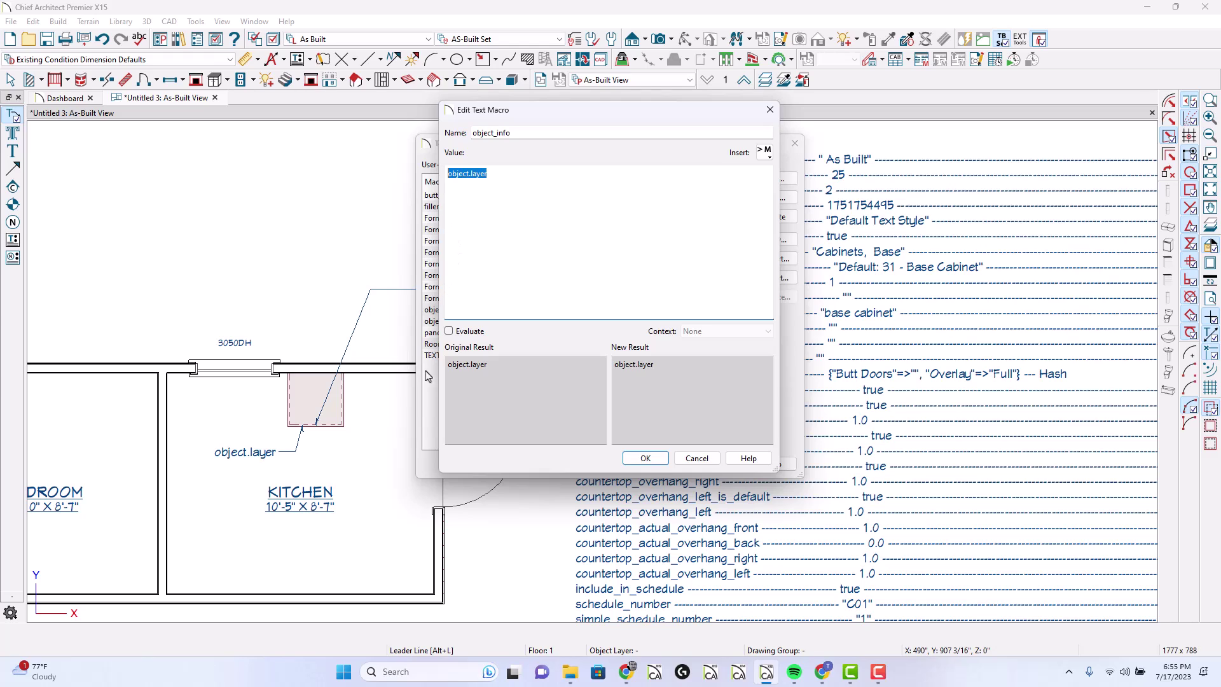
pyautogui.click(450, 332)
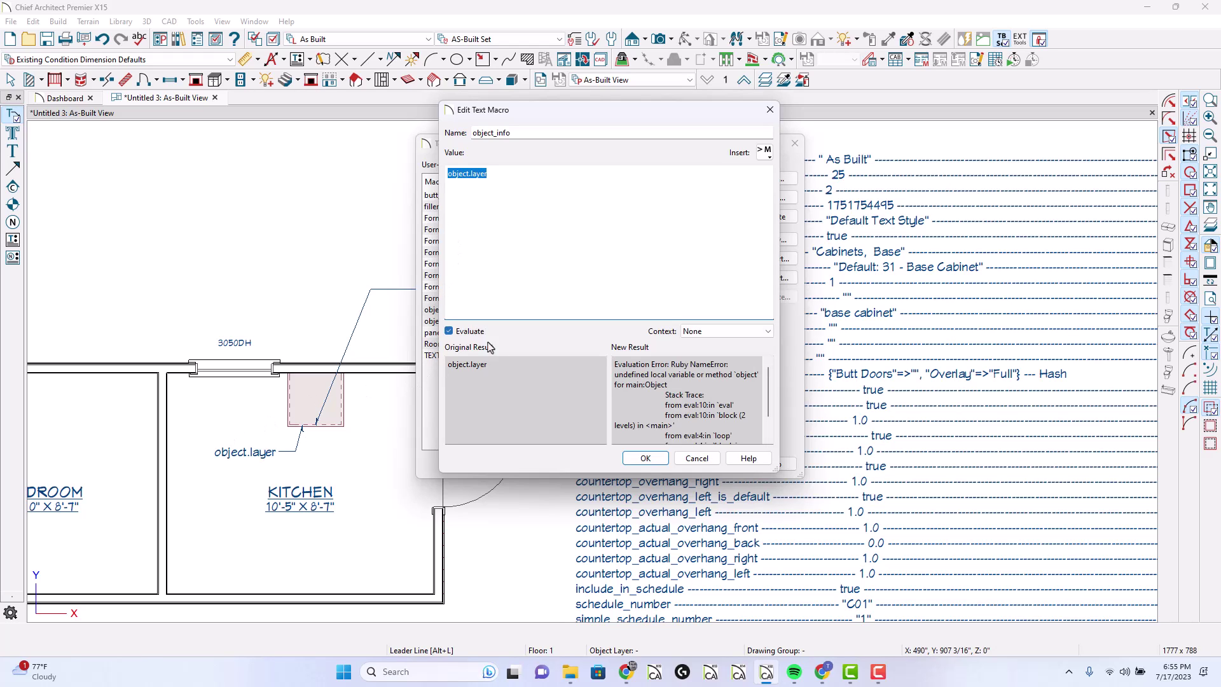
pyautogui.click(645, 458)
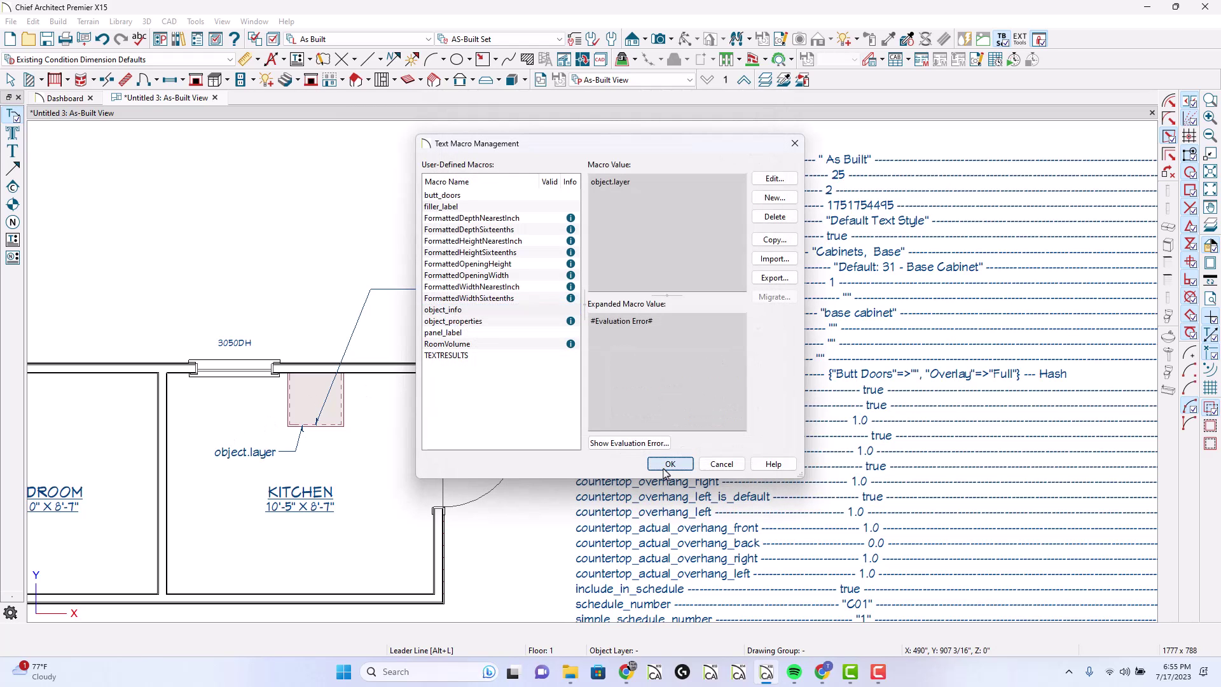
pyautogui.click(664, 459)
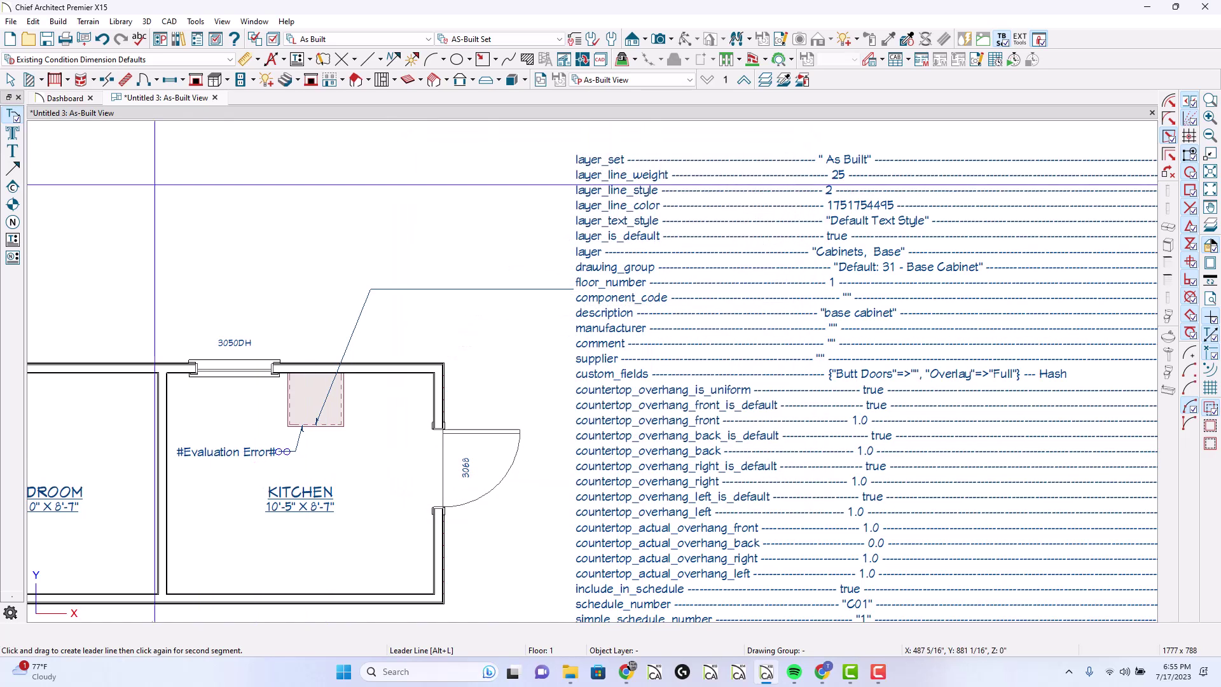
pyautogui.click(12, 240)
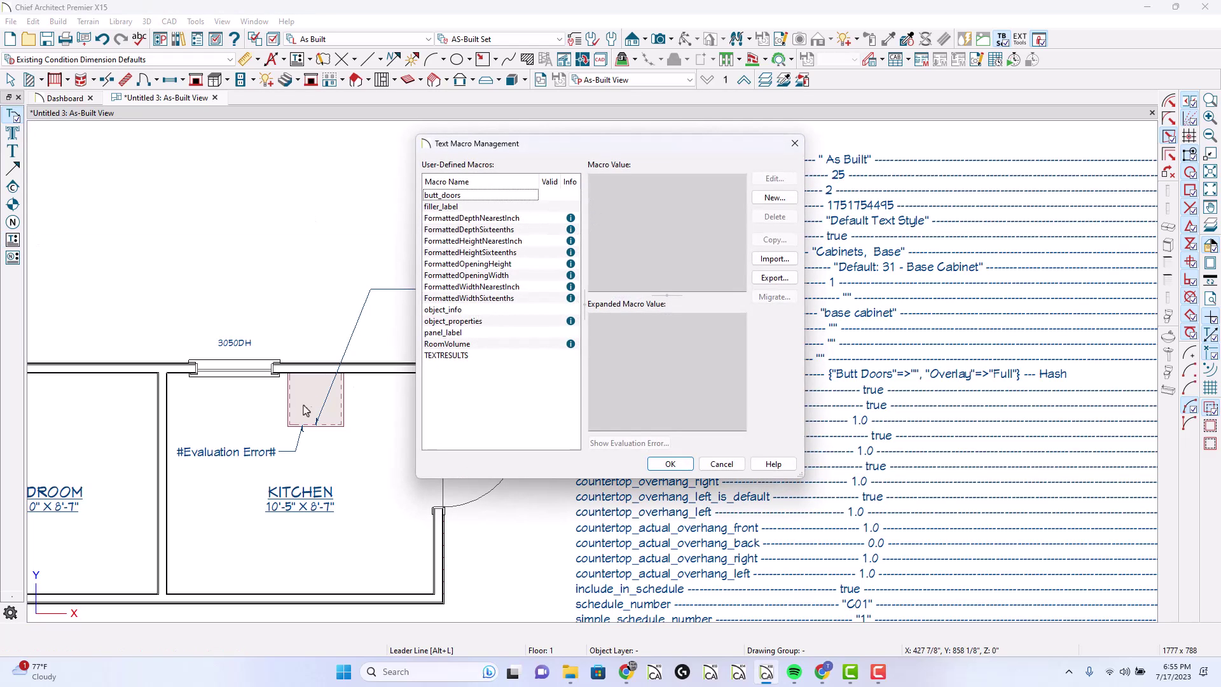
# Change the object_info value from object.layer to owner.layer, so the label reads 'Text, Existing'.
pyautogui.click(720, 465)
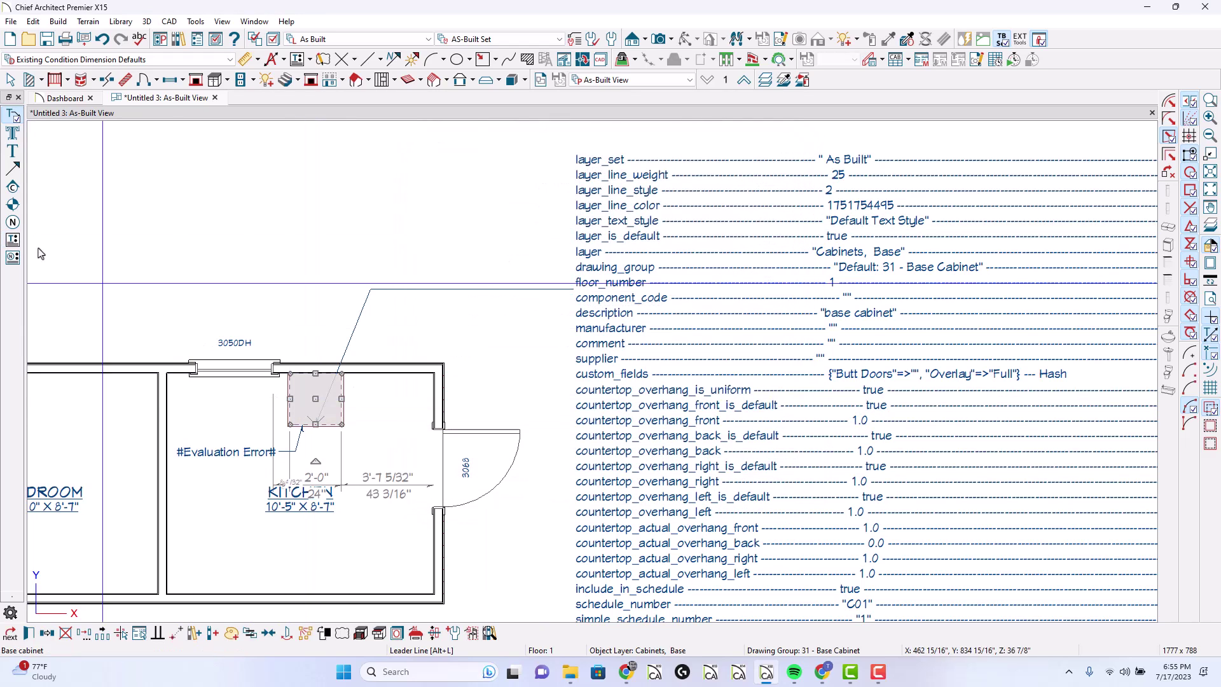
pyautogui.click(12, 240)
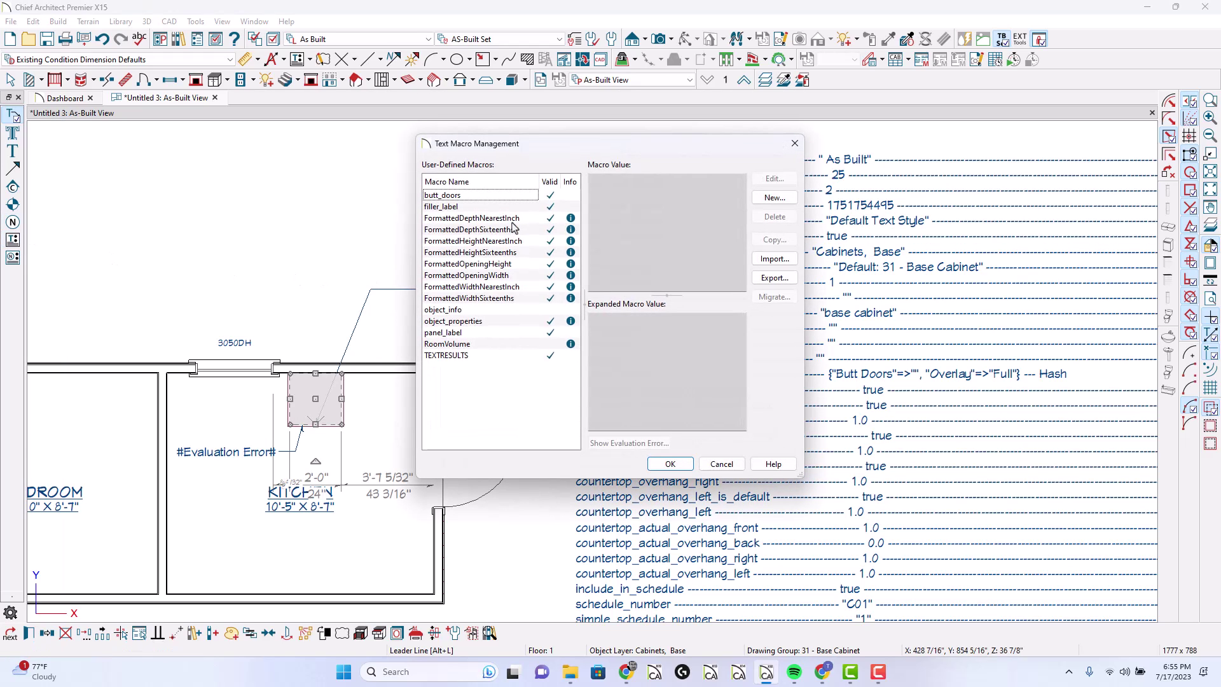
pyautogui.click(477, 311)
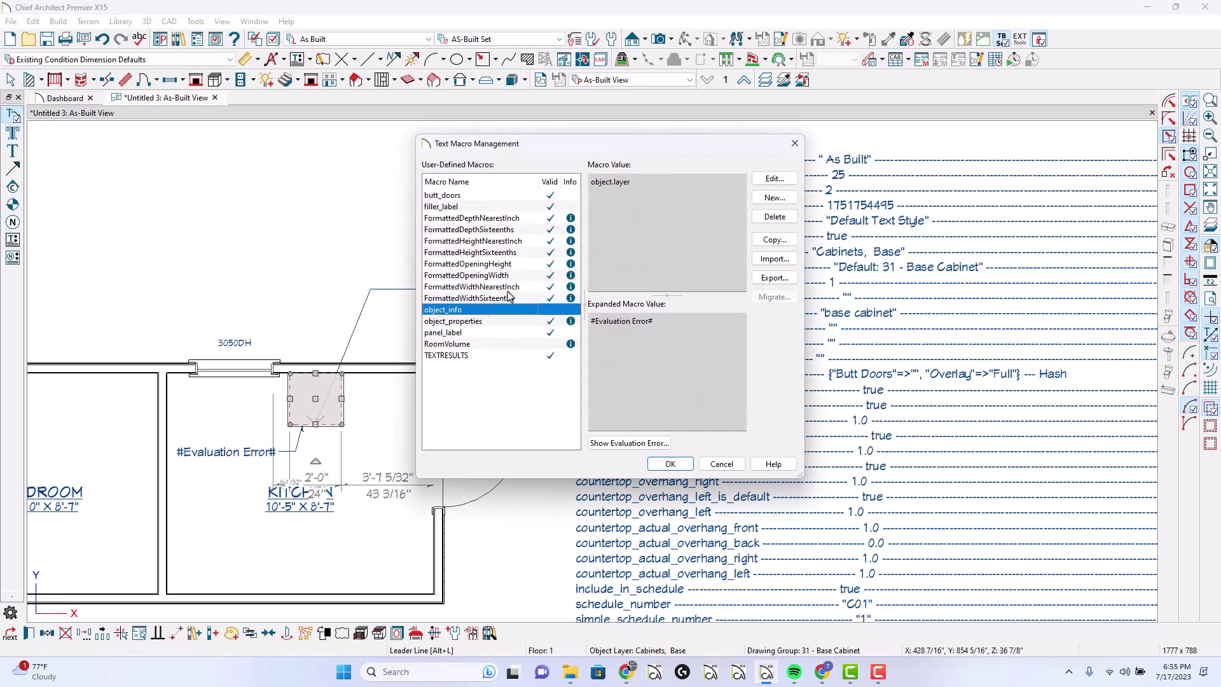
pyautogui.click(773, 178)
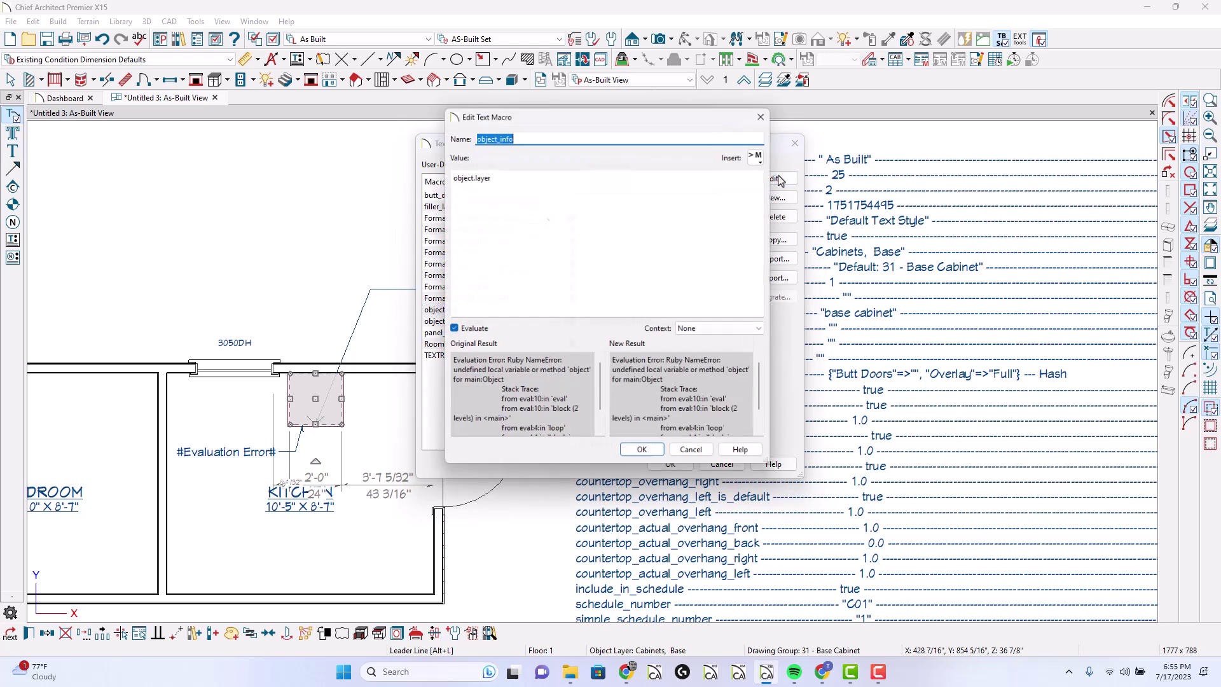
pyautogui.click(729, 331)
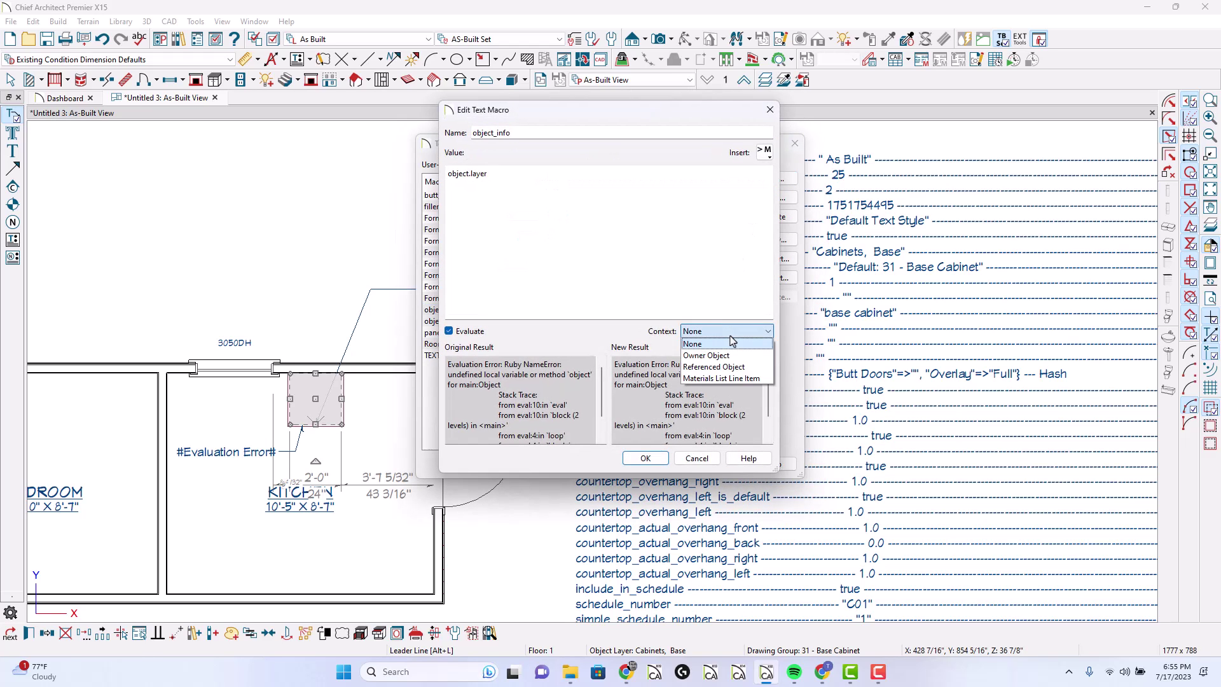
pyautogui.click(464, 186)
pyautogui.doubleClick(457, 174)
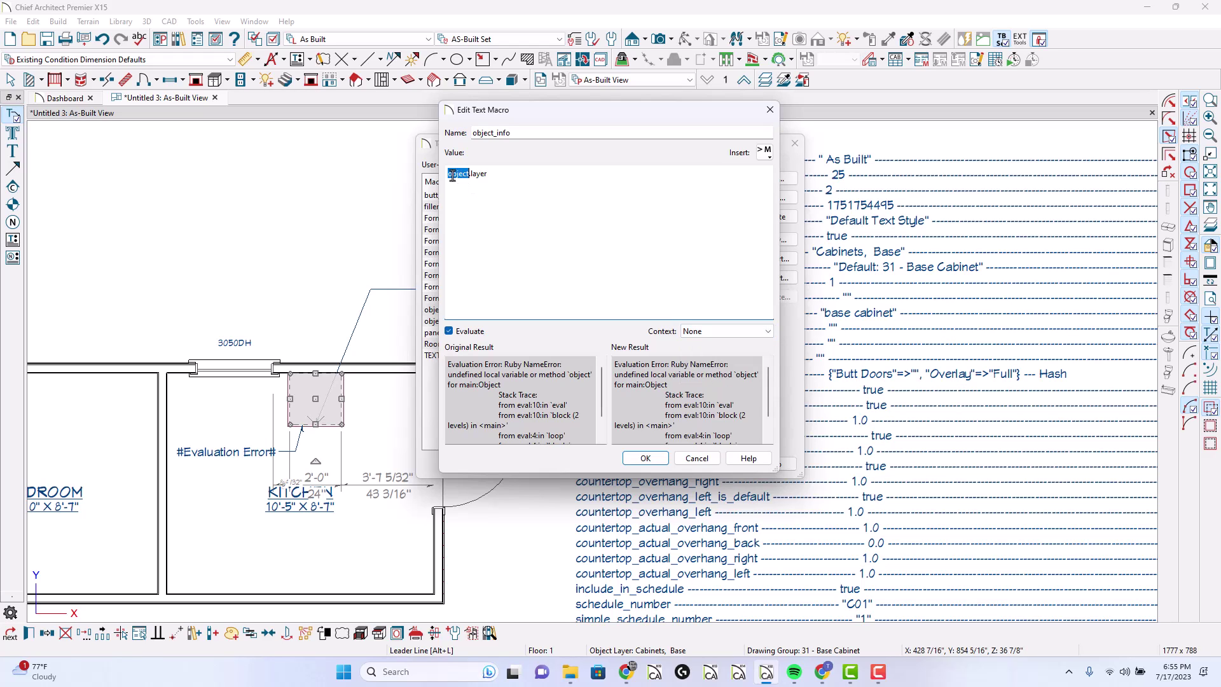
pyautogui.write('owner')
pyautogui.press('Return')
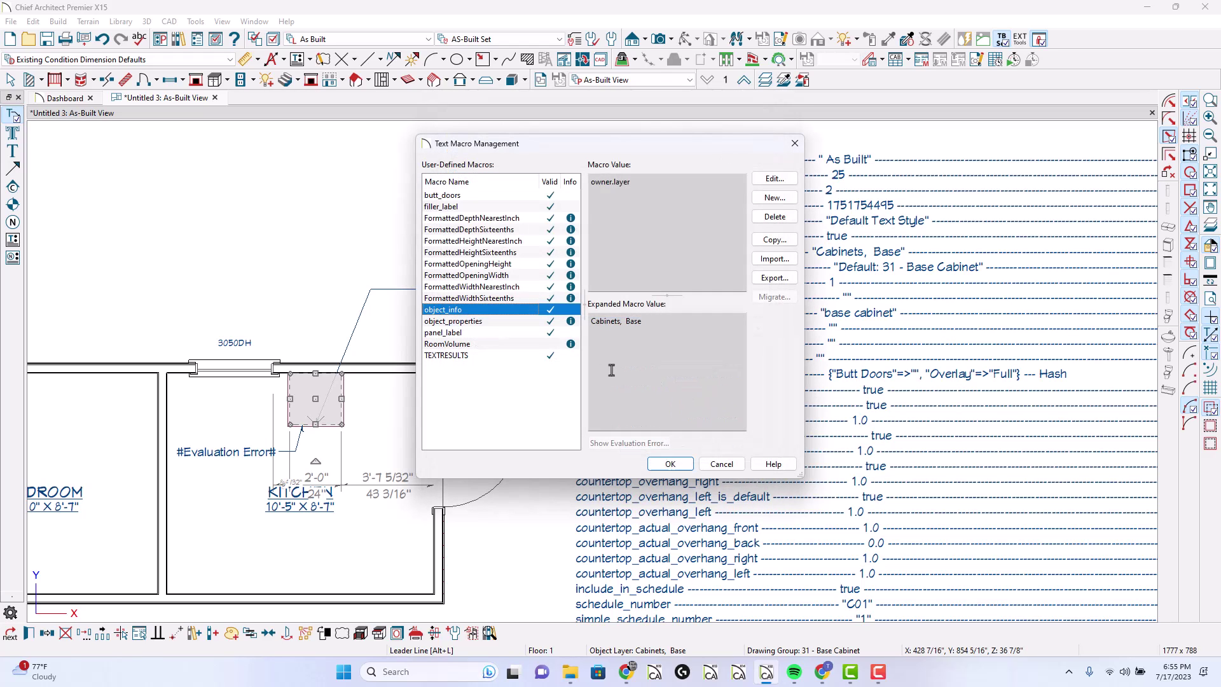
pyautogui.click(670, 465)
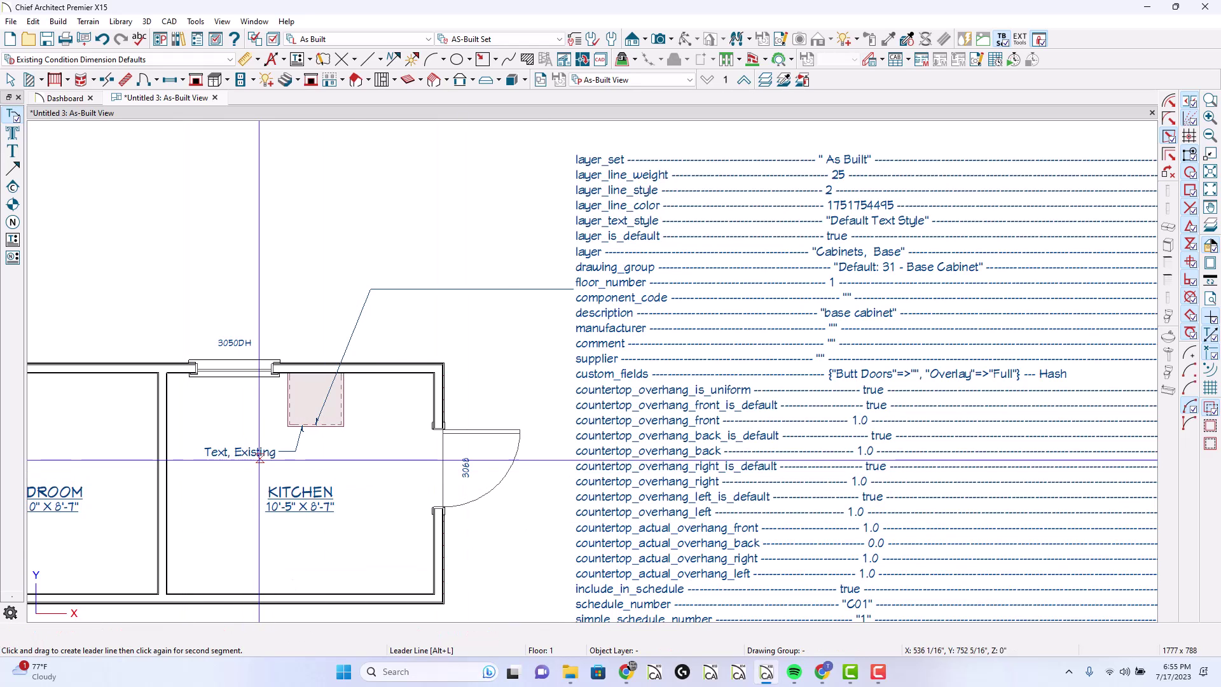
# Change the object_info value to referenced.layer, so the cabinet label reads 'Cabinets, Base'.
pyautogui.click(224, 451)
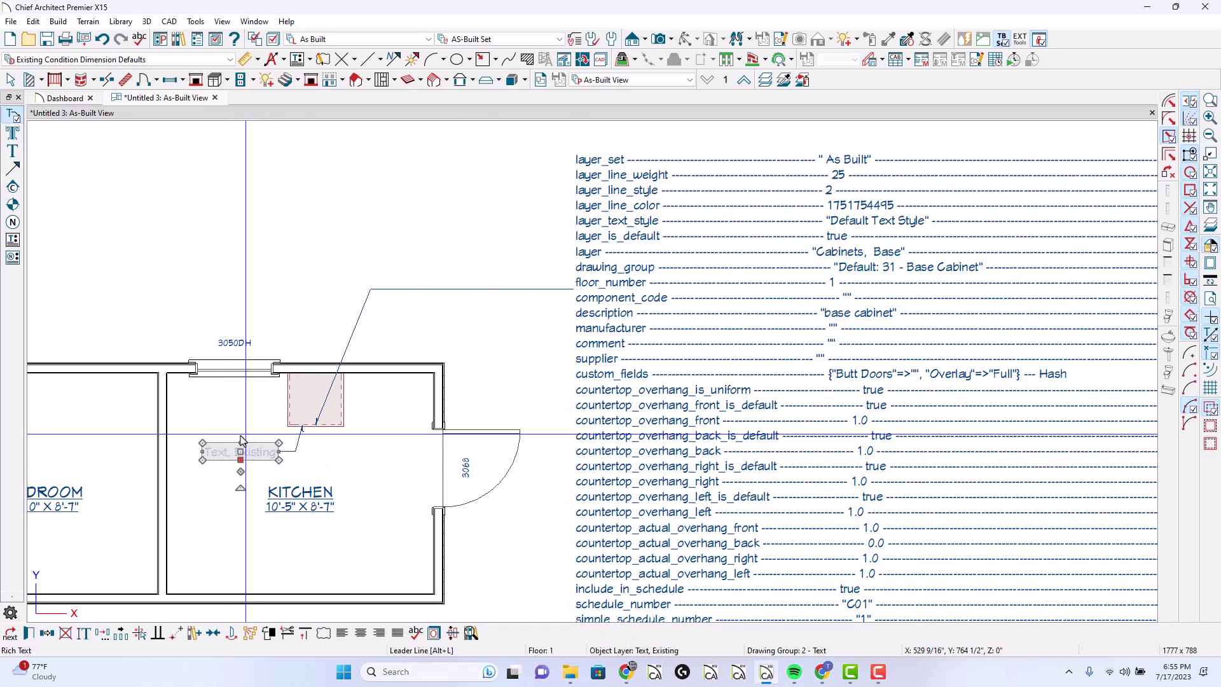
pyautogui.click(12, 243)
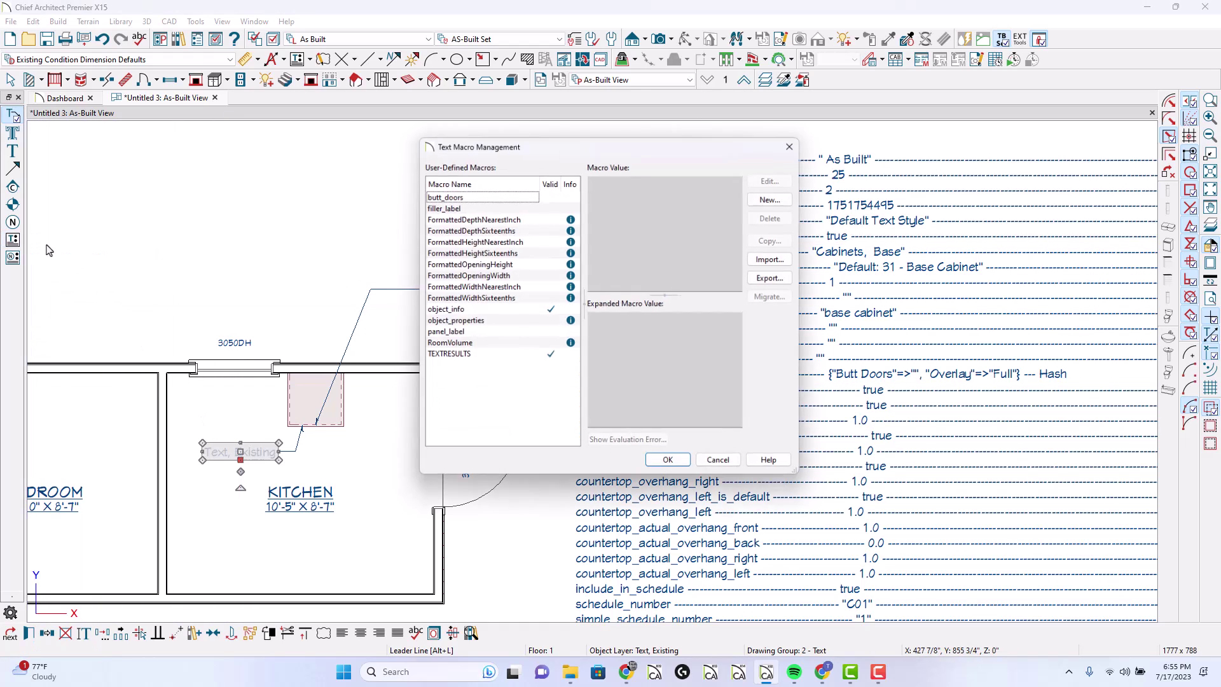
pyautogui.click(474, 310)
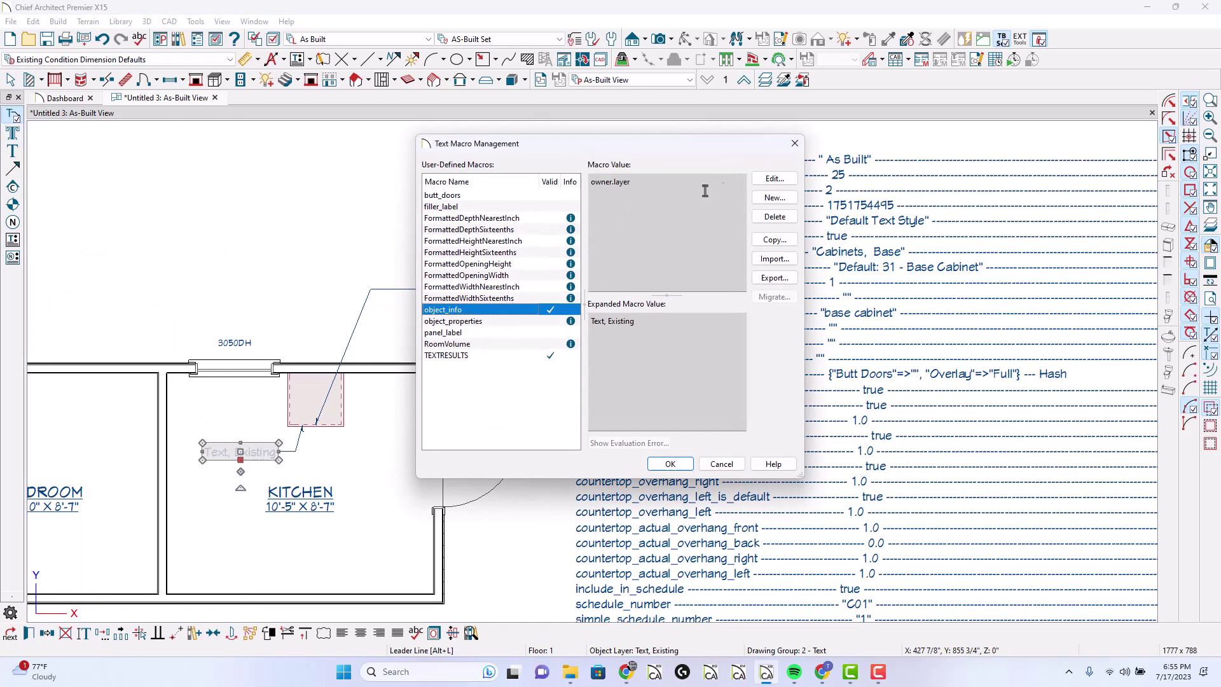
pyautogui.click(783, 180)
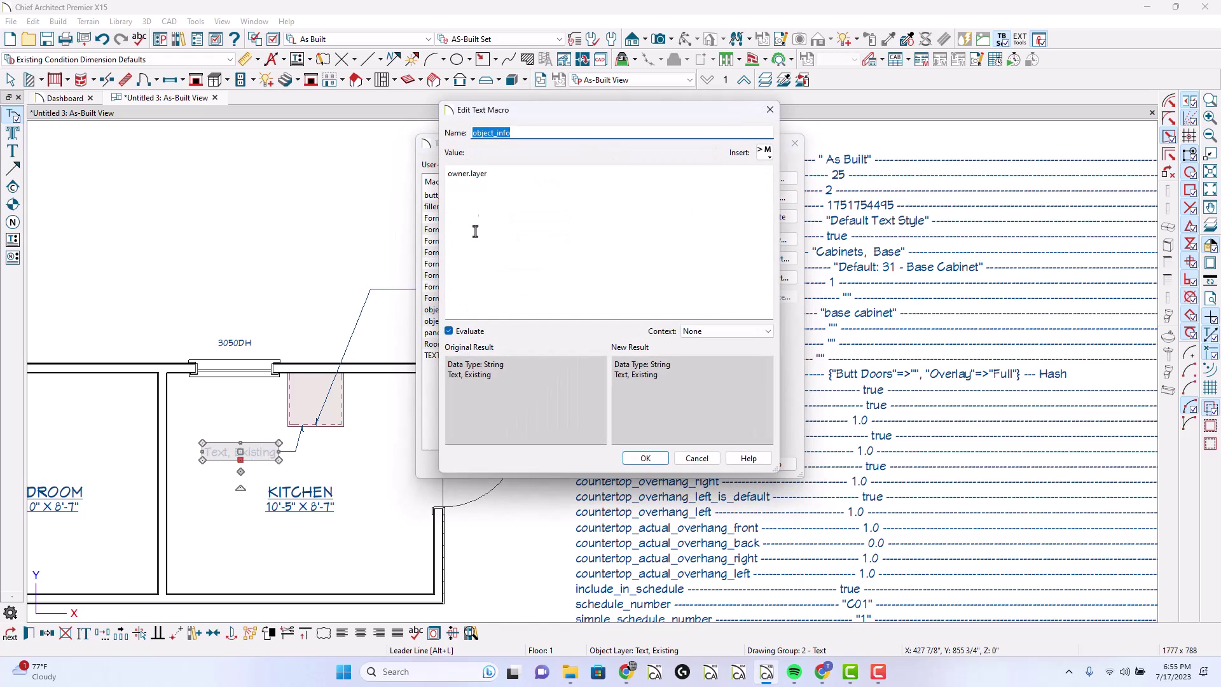
pyautogui.doubleClick(450, 174)
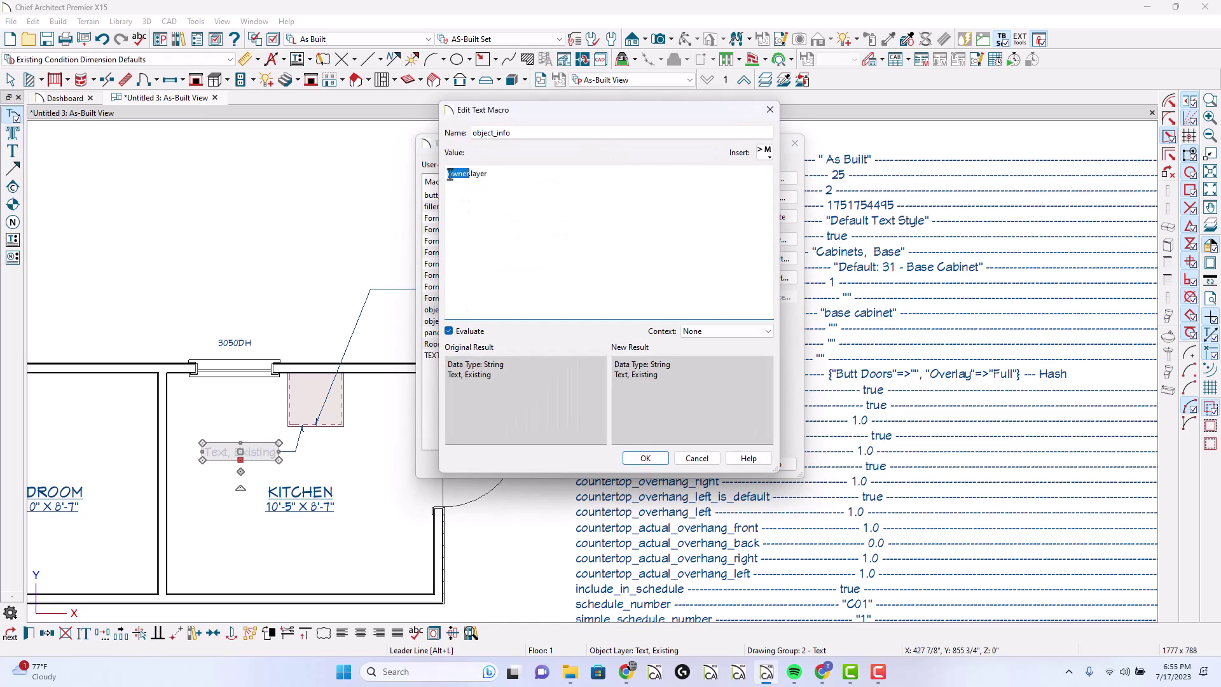
pyautogui.write('t')
pyautogui.write('eferenced')
pyautogui.press('Return')
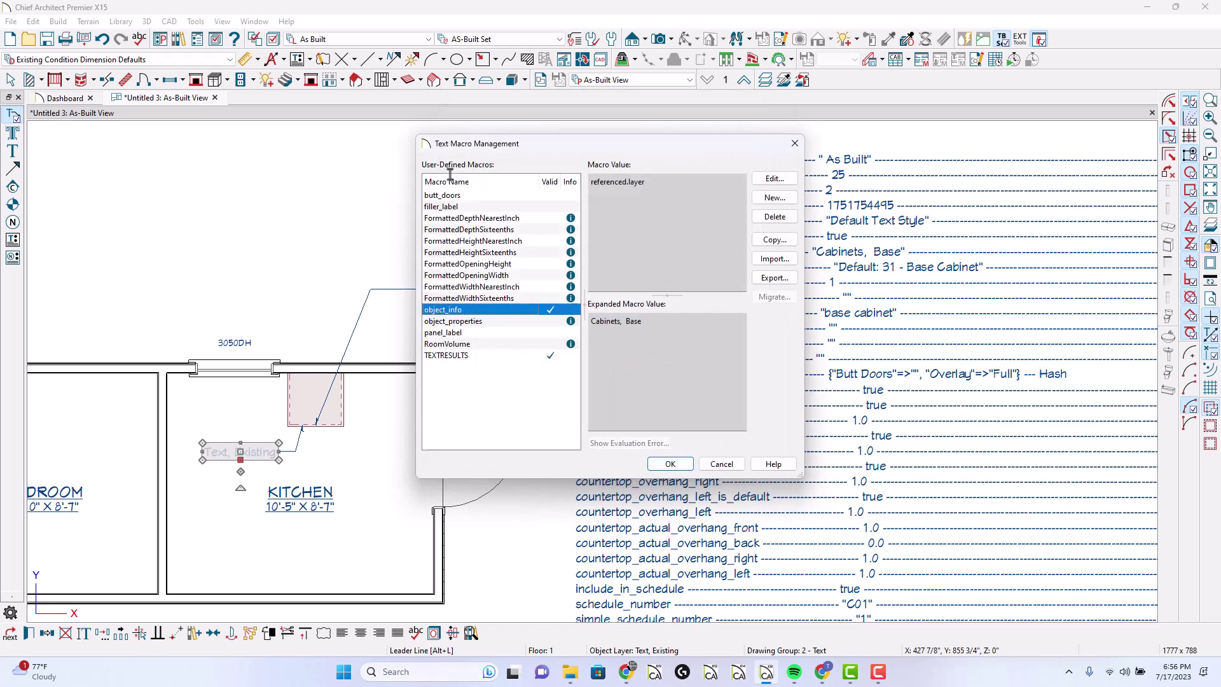
pyautogui.click(668, 463)
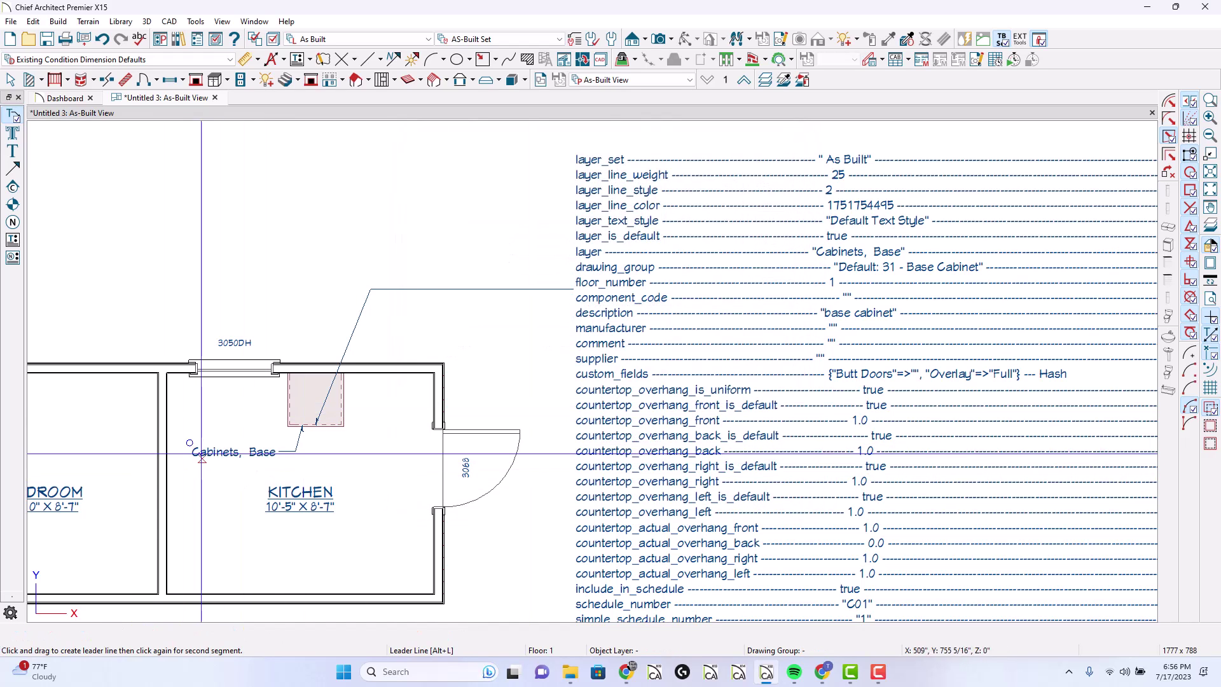
# Re-aim the Cabinets, Base label's leader tip onto the kitchen wall so it reads Walls, Normal.
pyautogui.click(219, 458)
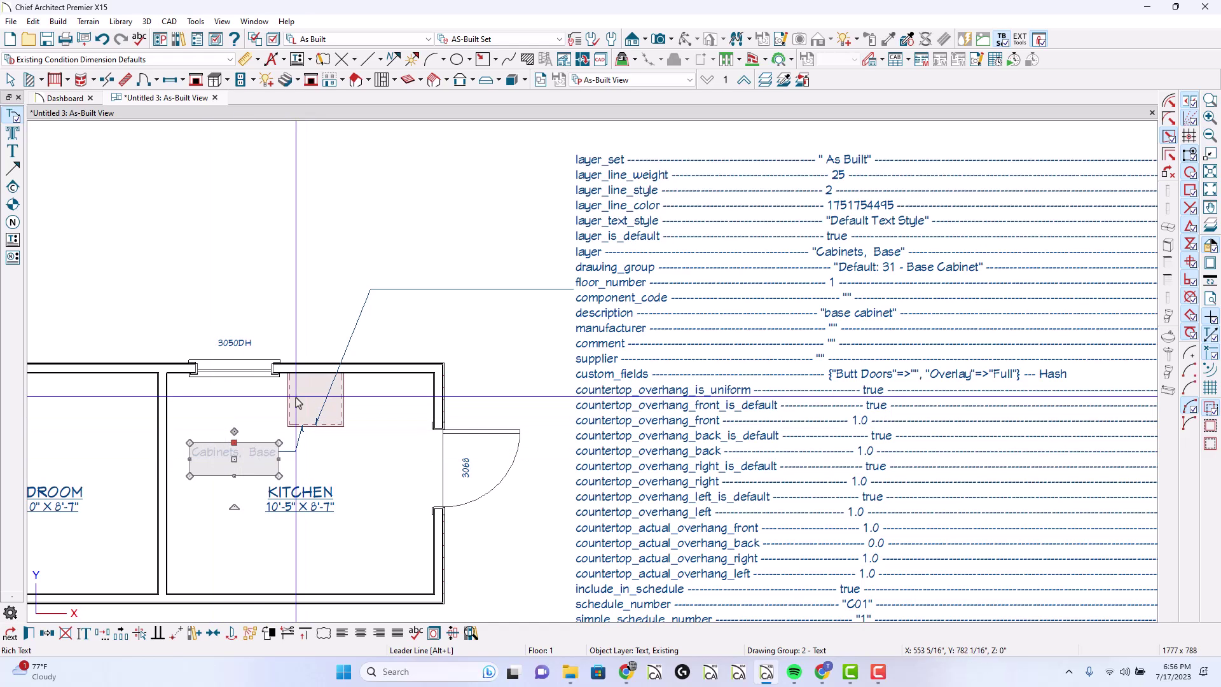
pyautogui.click(301, 426)
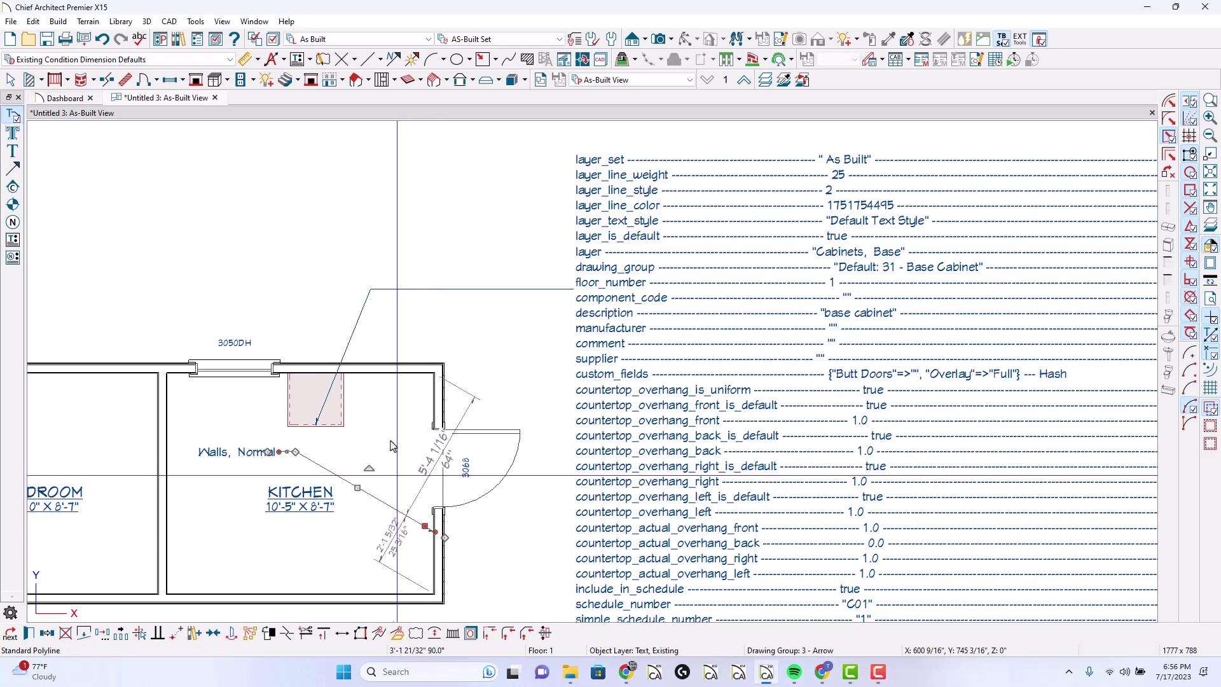
pyautogui.press('Escape')
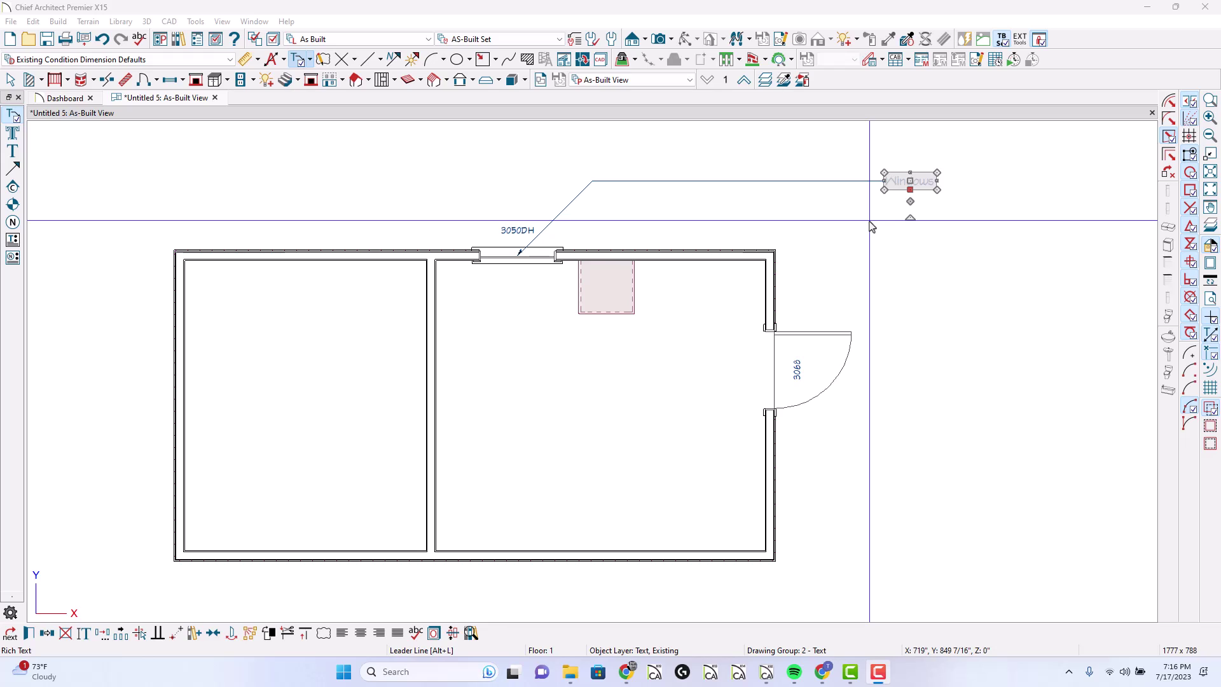
pyautogui.doubleClick(890, 184)
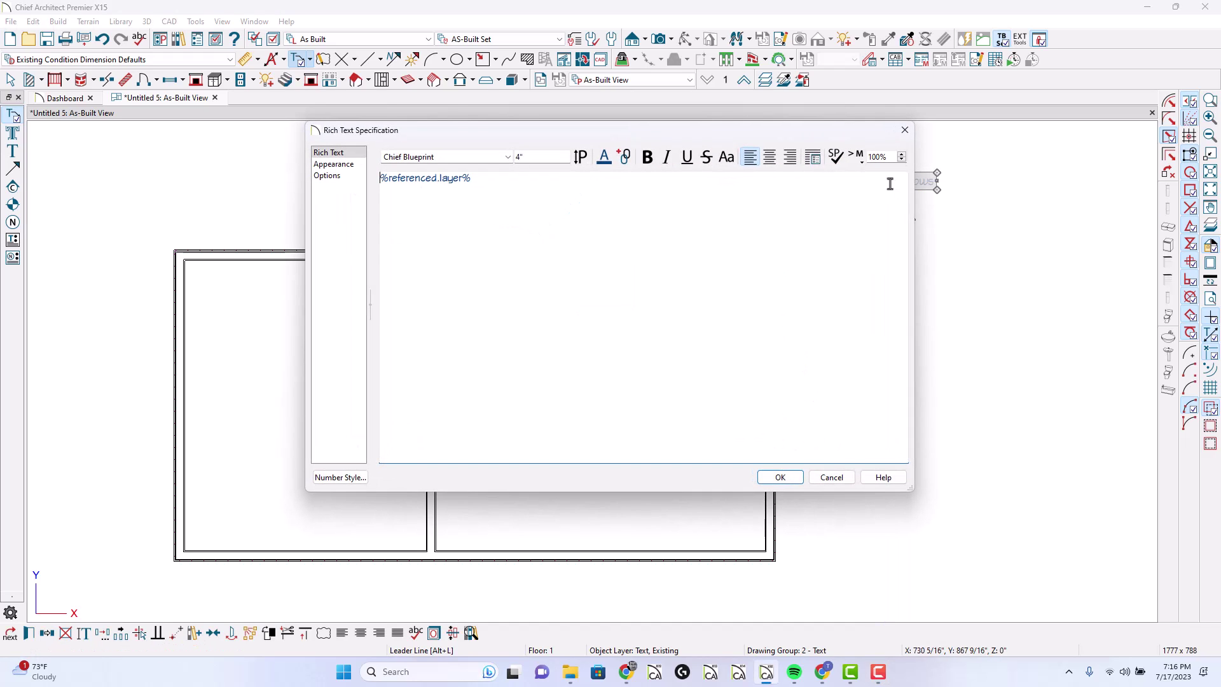
pyautogui.doubleClick(411, 181)
pyautogui.write('object')
pyautogui.press('Return')
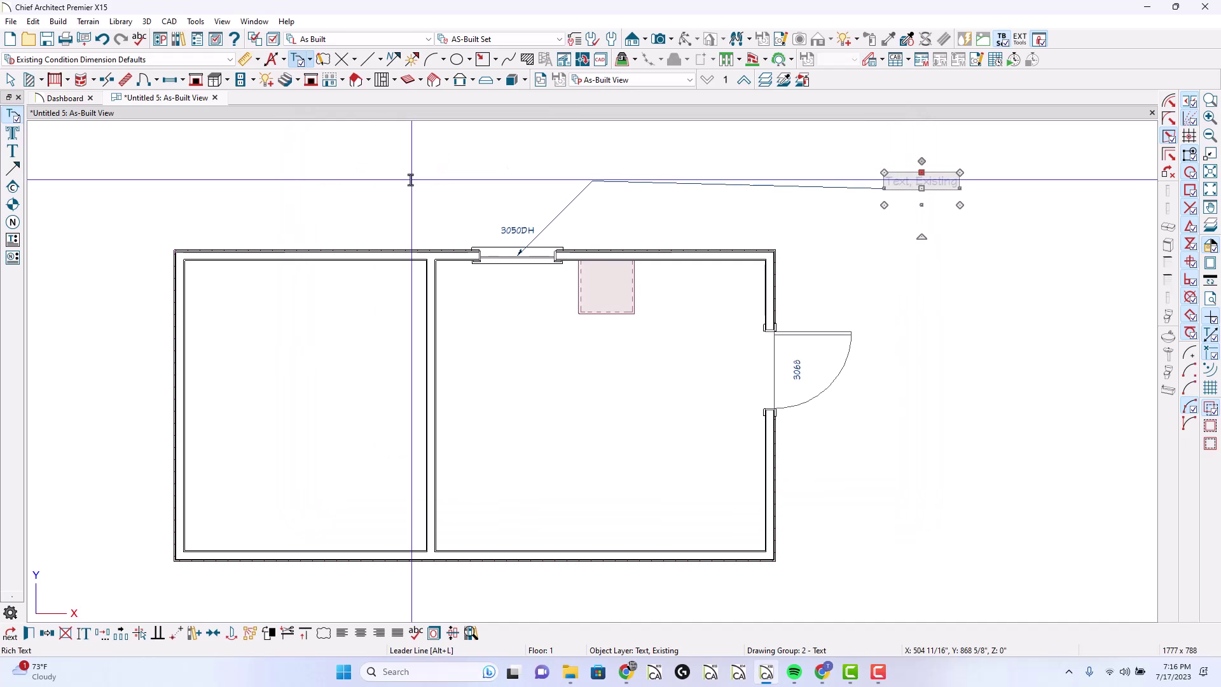
pyautogui.doubleClick(915, 188)
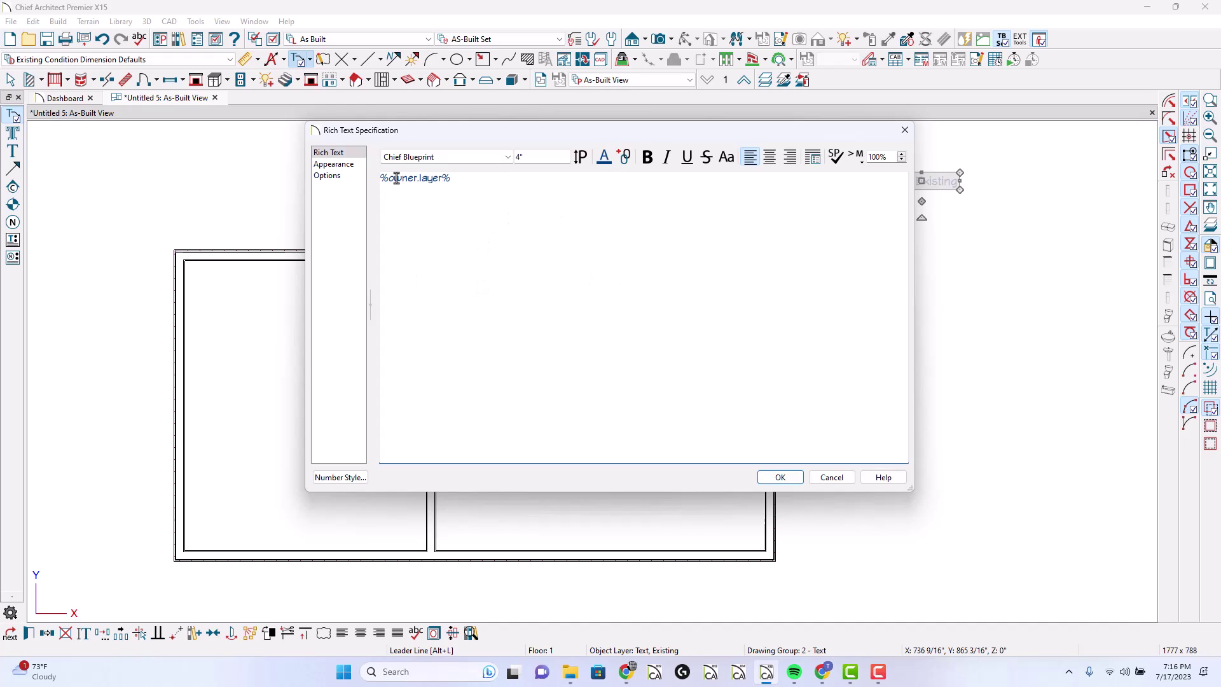
pyautogui.write('ra')
pyautogui.press('Return')
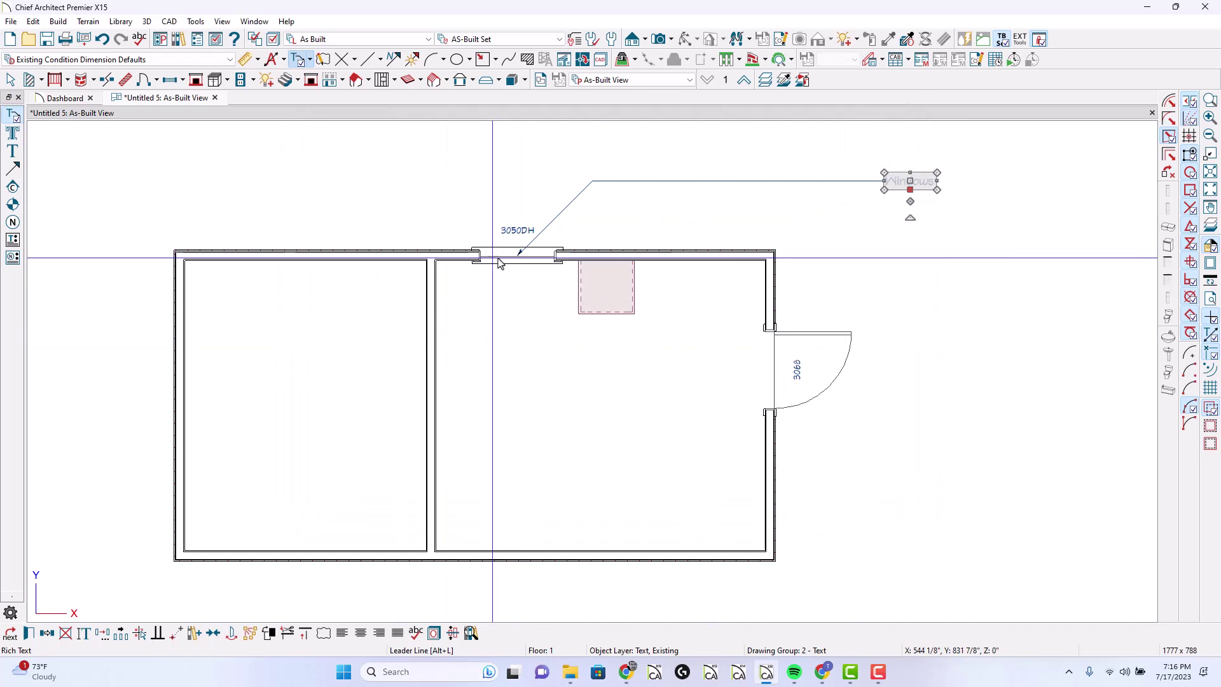
# Reposition the window leader's arrow tip in two drags so the label reads Windows.
pyautogui.click(520, 254)
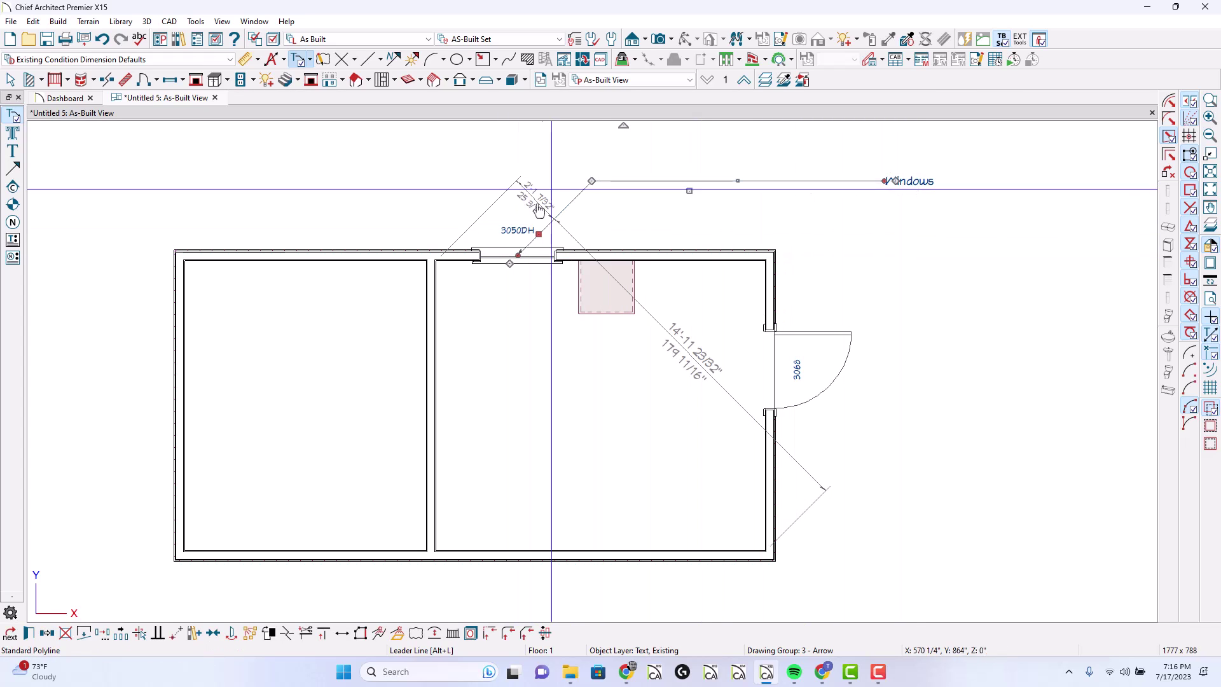
pyautogui.moveTo(517, 256); pyautogui.dragTo(577, 293)
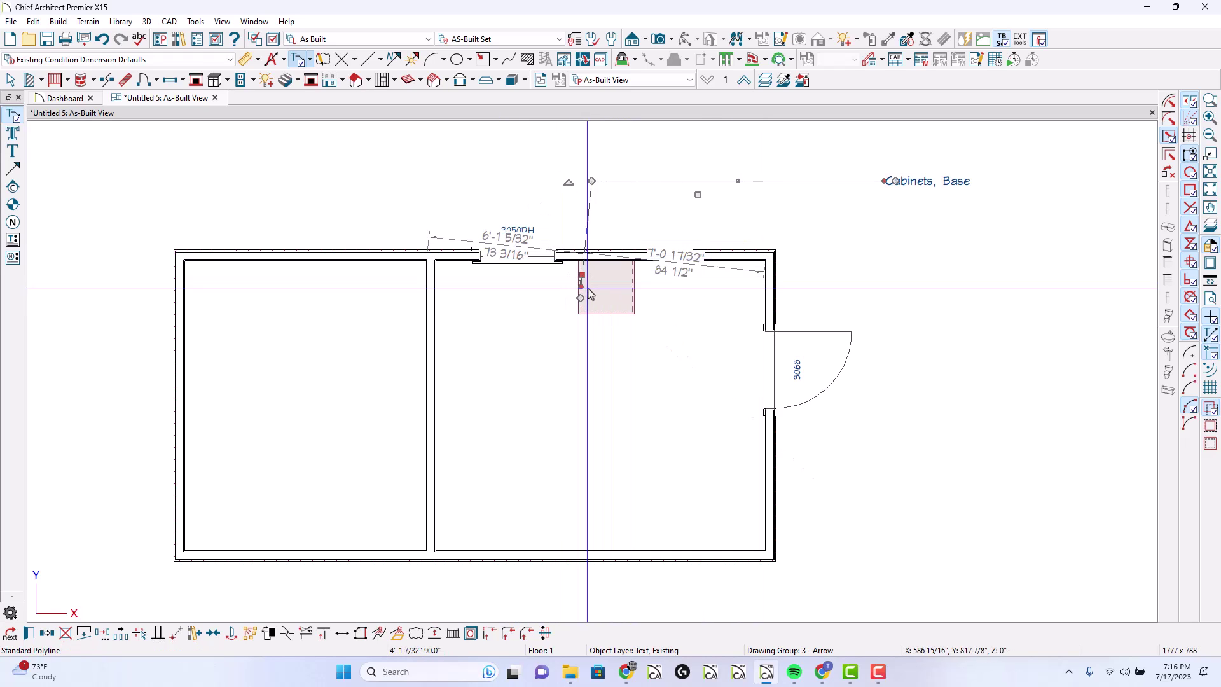
pyautogui.moveTo(581, 286); pyautogui.dragTo(764, 365)
pyautogui.press('Escape')
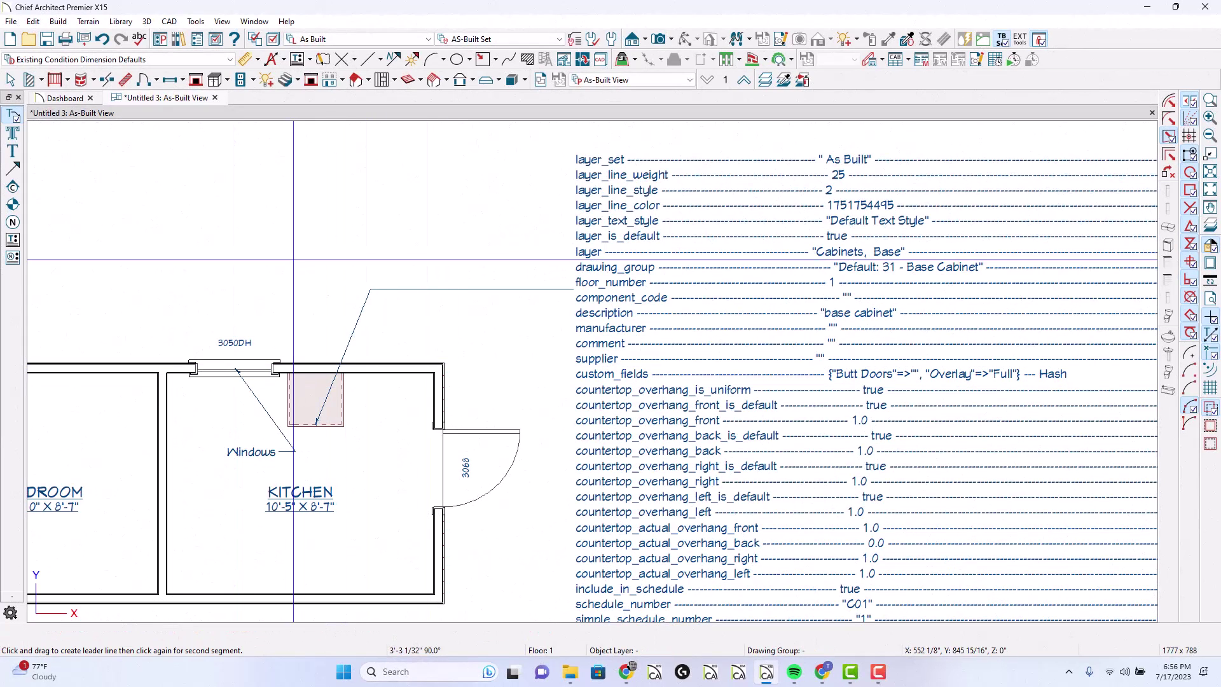
# Drag the Windows label's leader tip off the window toward the KITCHEN room label.
pyautogui.click(246, 382)
pyautogui.moveTo(366, 477); pyautogui.dragTo(366, 492)
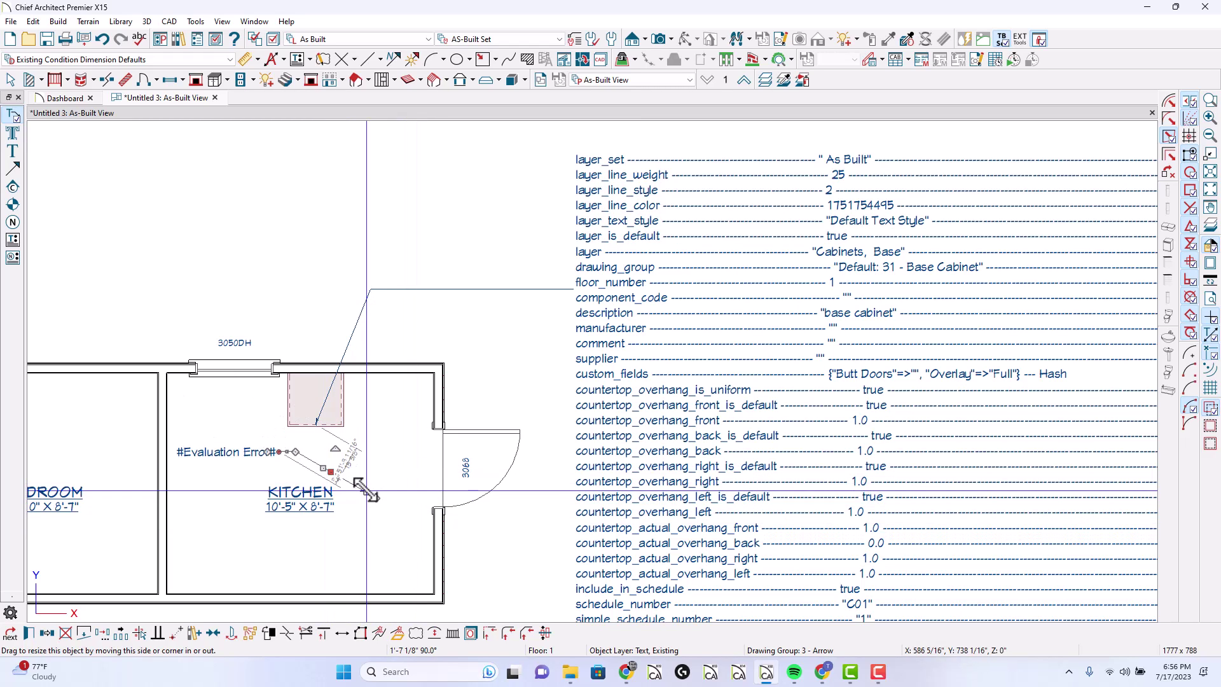
pyautogui.moveTo(366, 490); pyautogui.dragTo(302, 482)
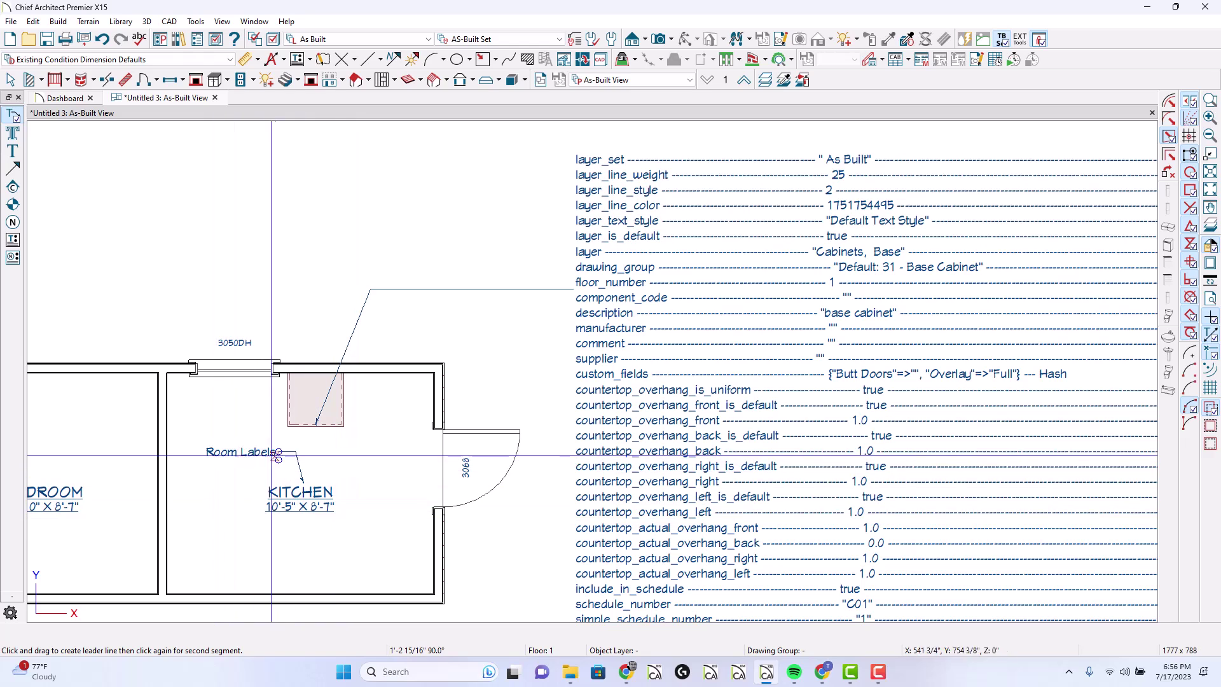
# Move the leader tip onto the base cabinet's edge so the label reads Cabinets, Base.
pyautogui.click(317, 499)
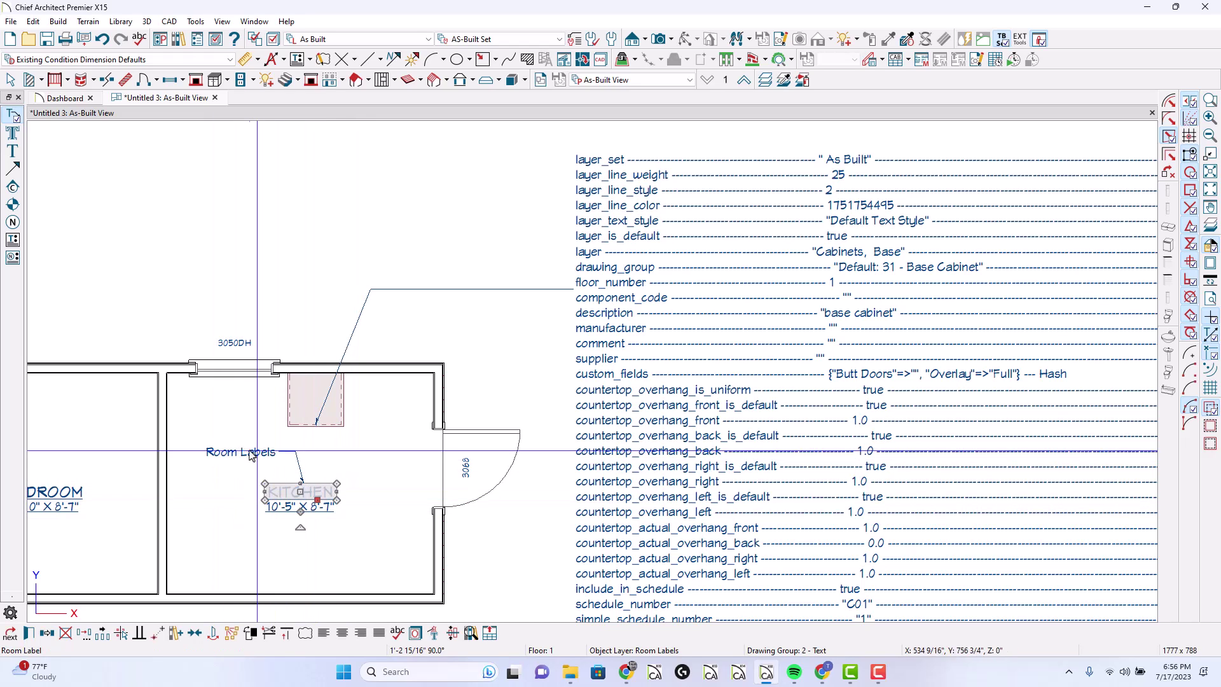
pyautogui.click(311, 482)
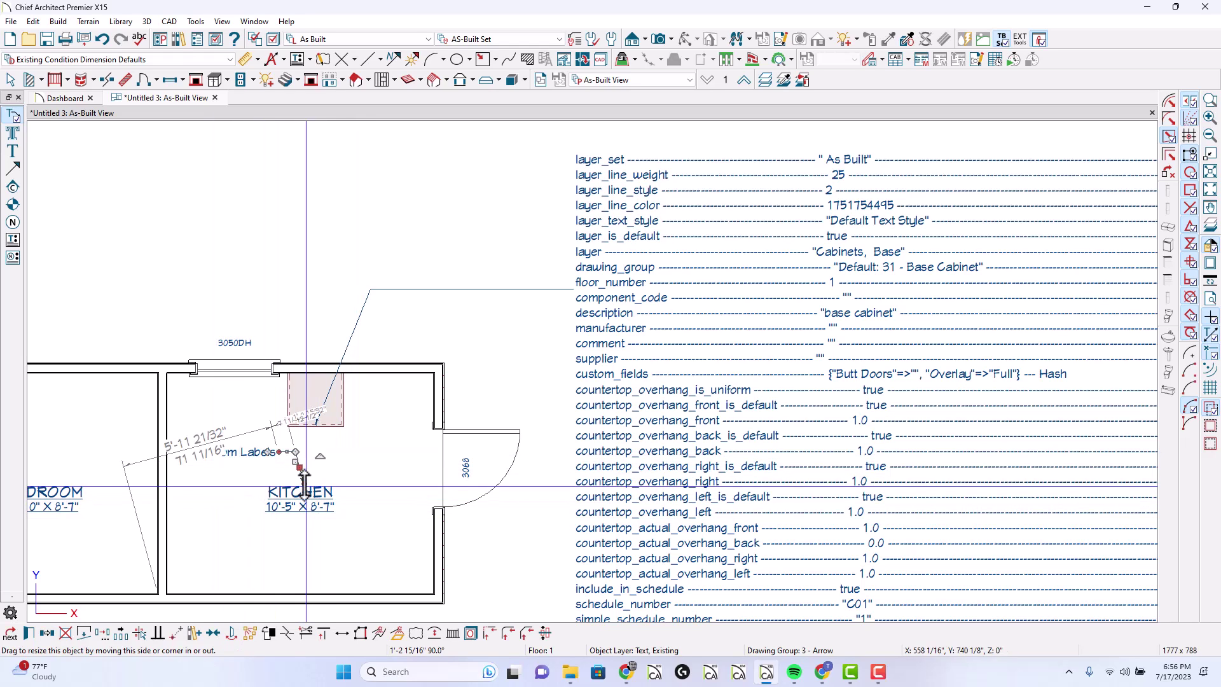
pyautogui.moveTo(304, 485); pyautogui.dragTo(304, 421)
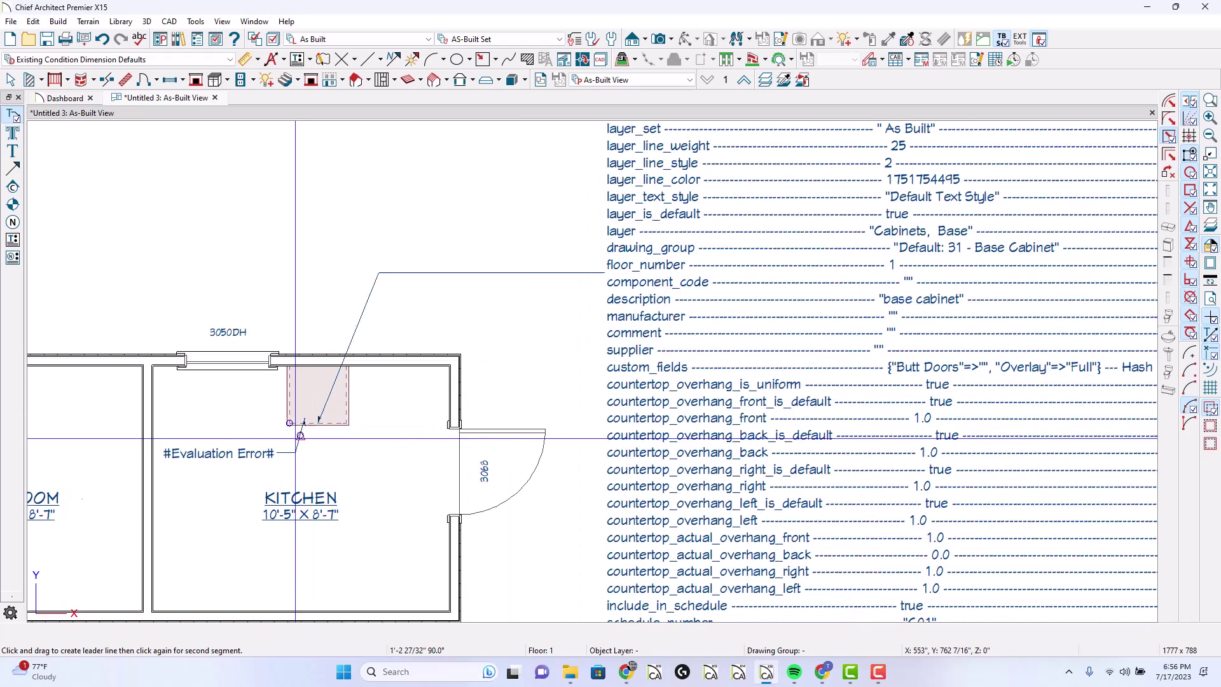
pyautogui.scroll(5, 304, 421)
pyautogui.click(324, 417)
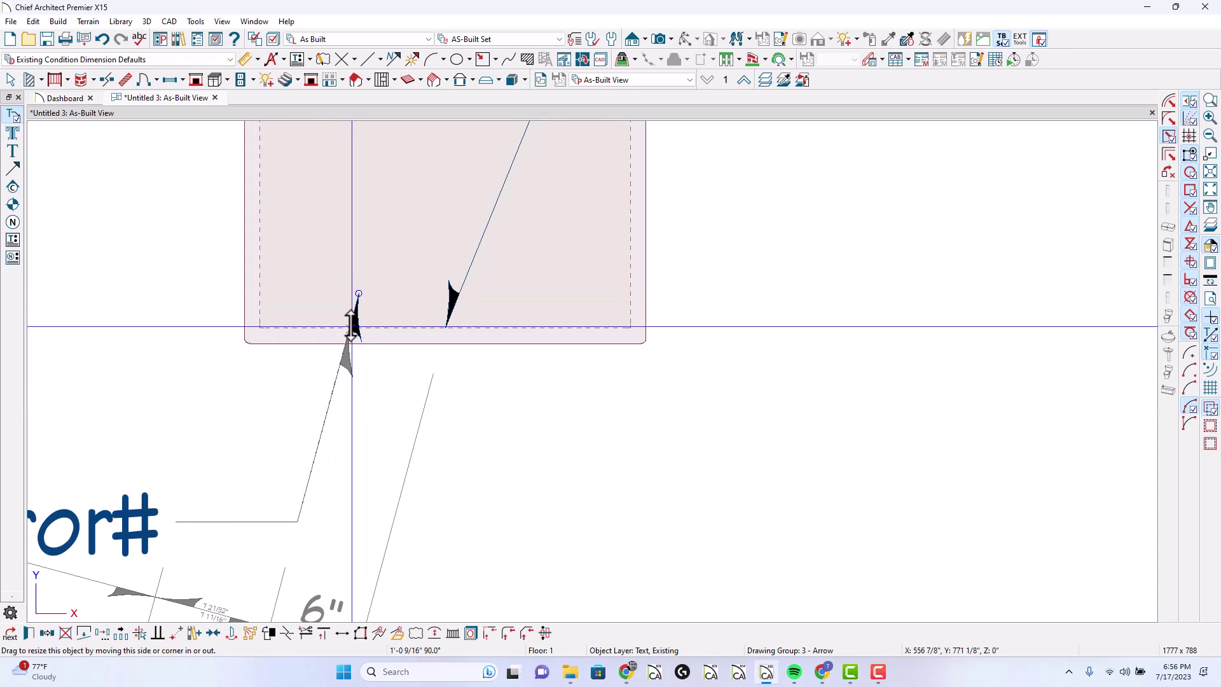
pyautogui.scroll(-5, 603, 375)
pyautogui.press('Escape')
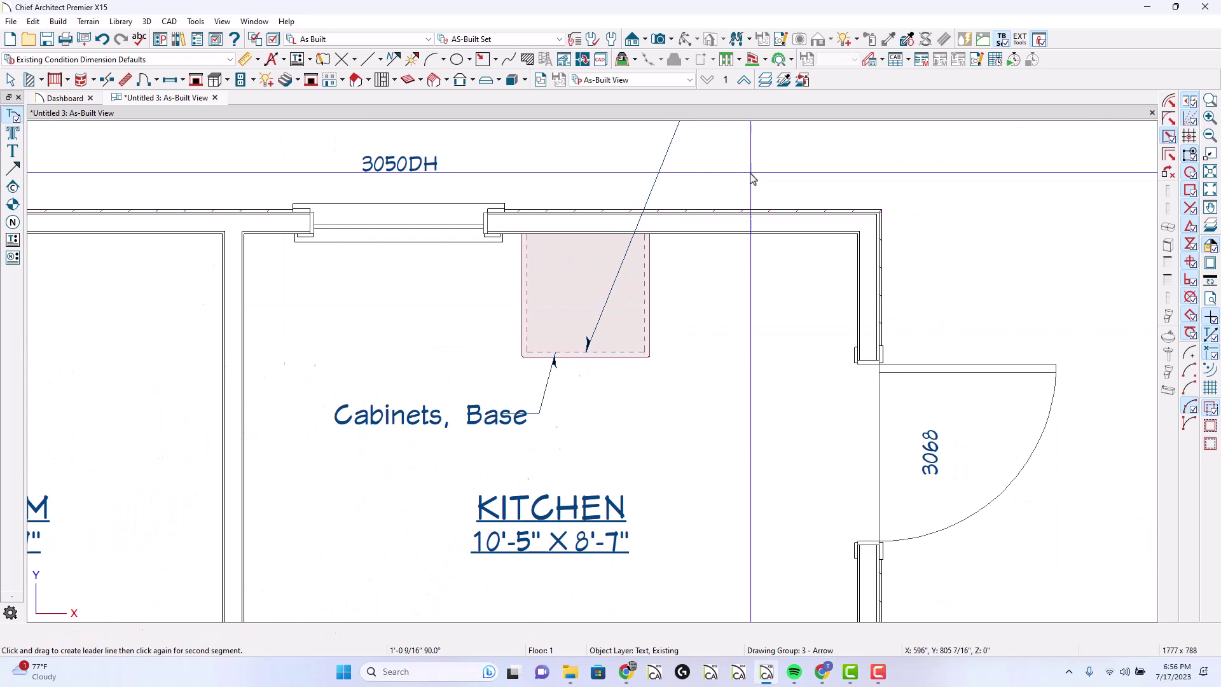
pyautogui.scroll(-2, 329, 385)
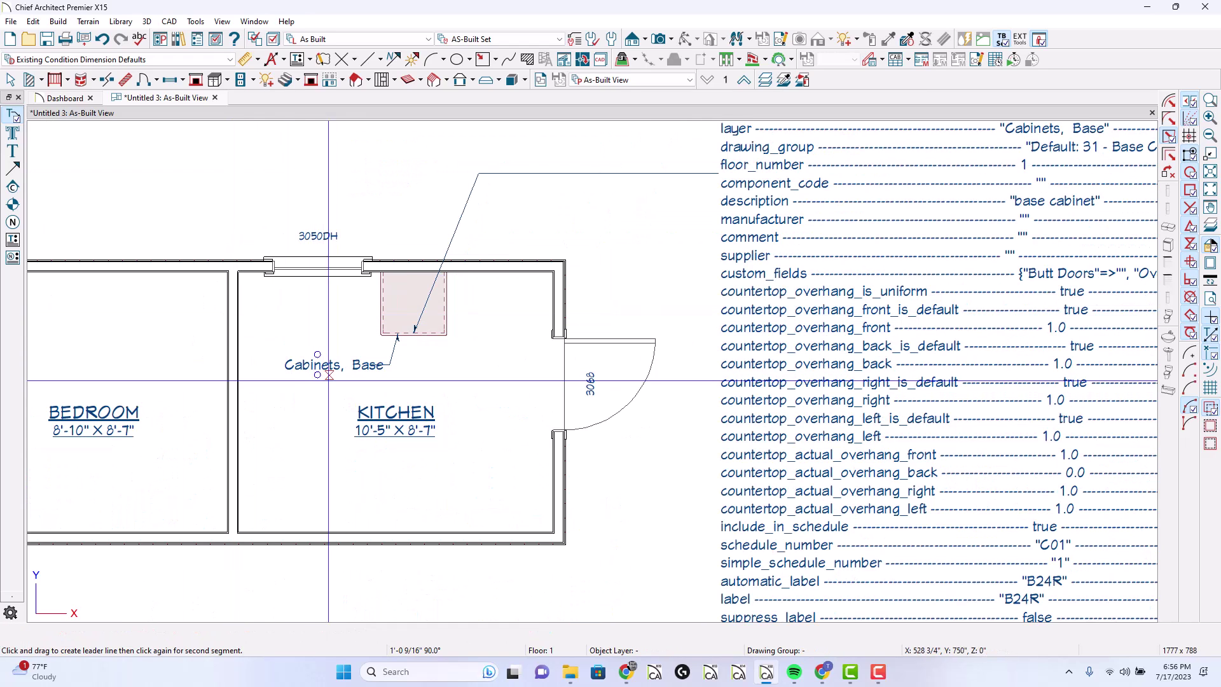
pyautogui.scroll(-2, 330, 385)
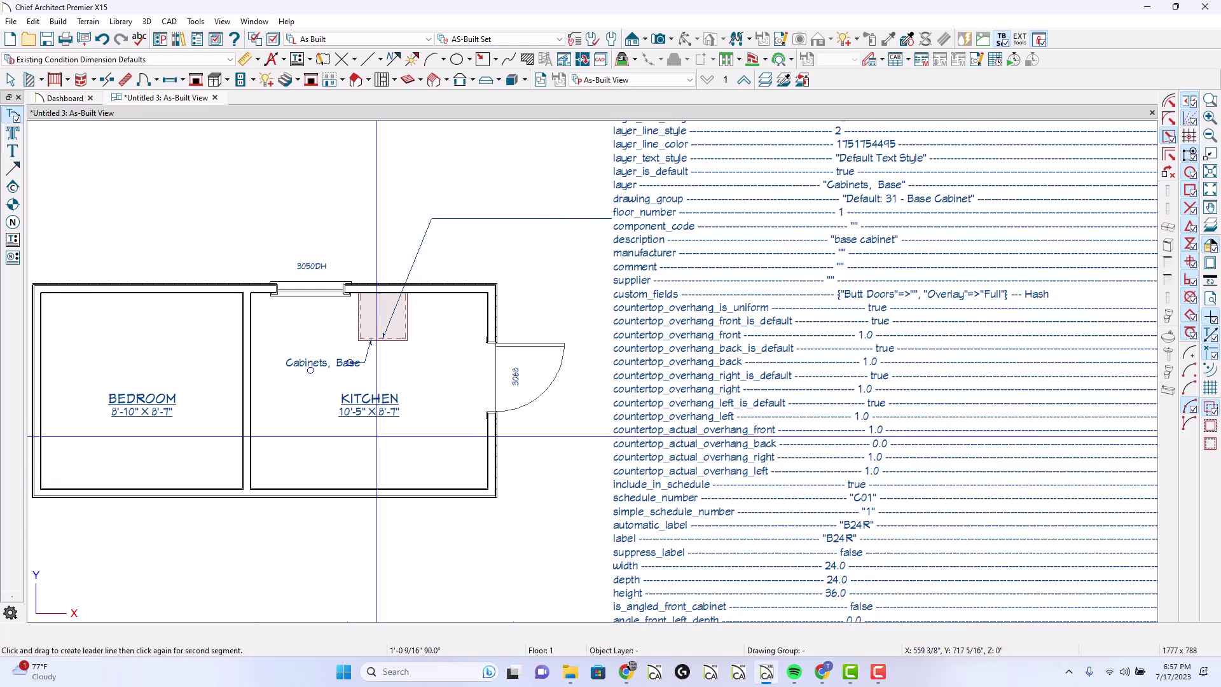
pyautogui.scroll(-1, 343, 389)
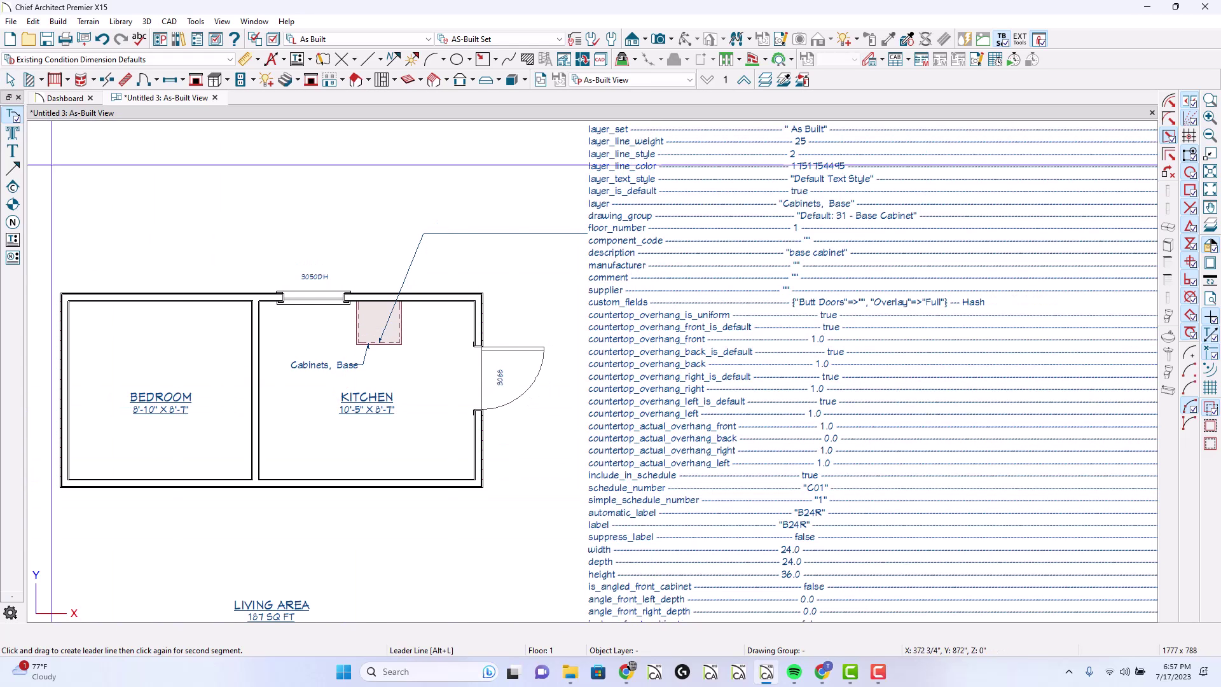
# Change the object_info macro value from referenced.layer to referenced.label and apply it.
pyautogui.click(12, 241)
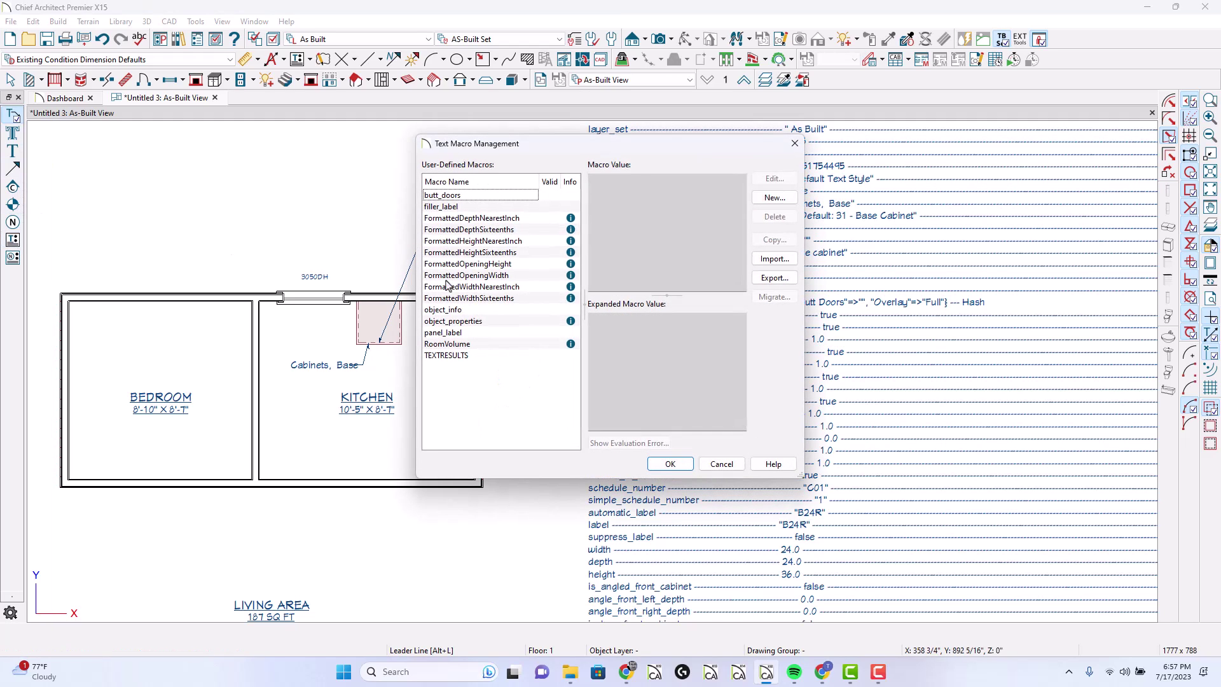
pyautogui.click(447, 310)
pyautogui.click(775, 179)
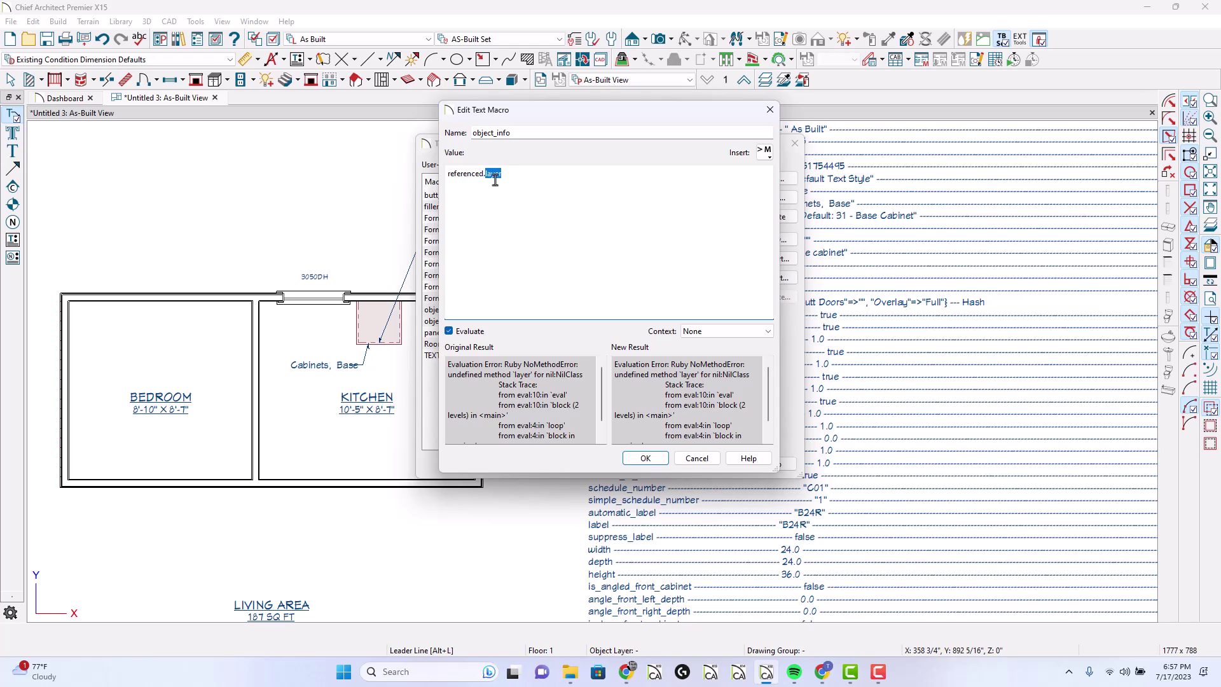
pyautogui.write('label')
pyautogui.press('Return')
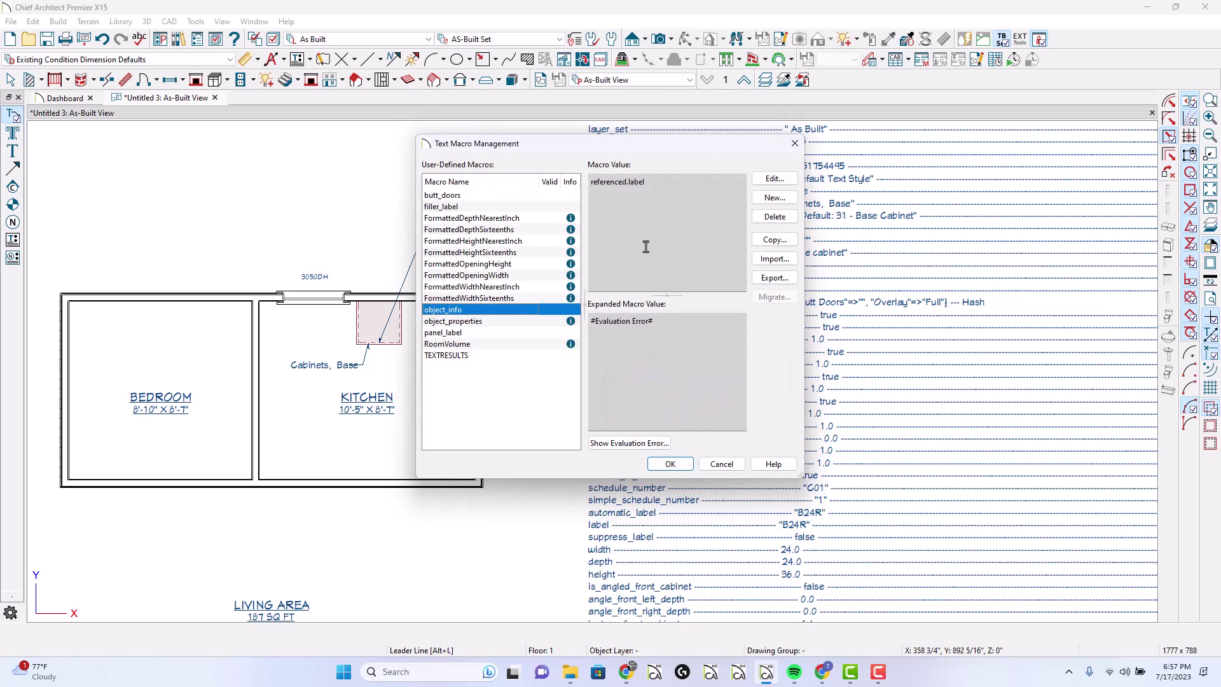
pyautogui.click(671, 465)
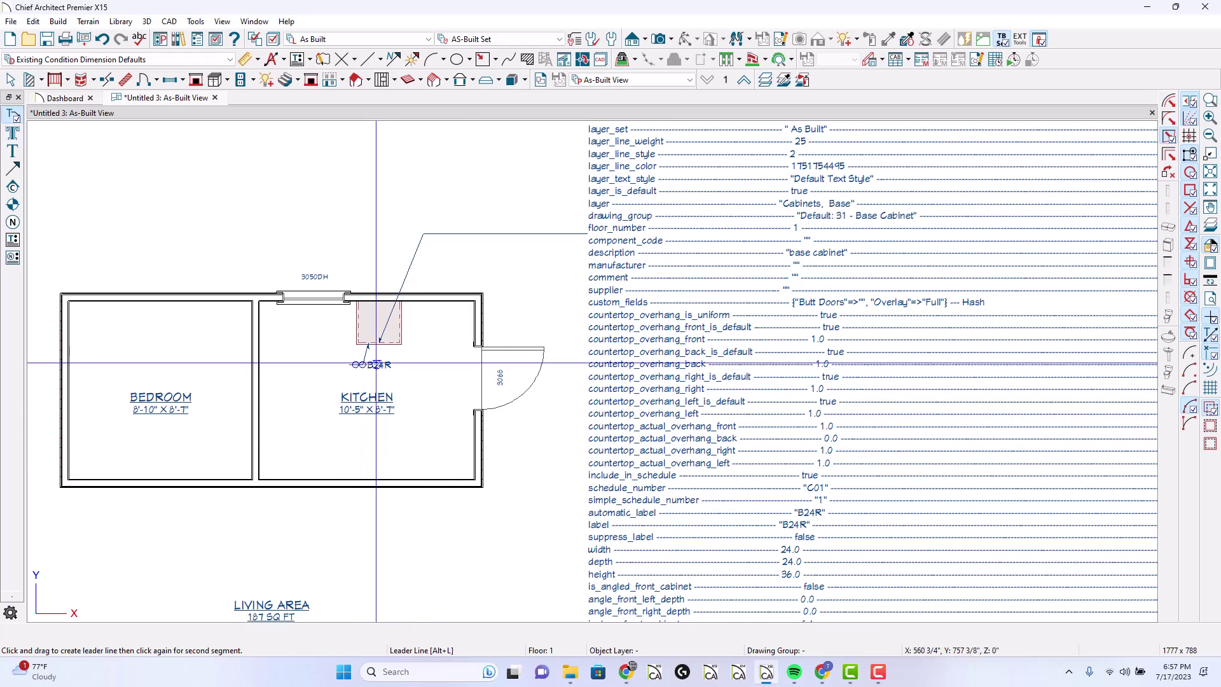
pyautogui.scroll(2, 376, 363)
pyautogui.scroll(-3, 388, 372)
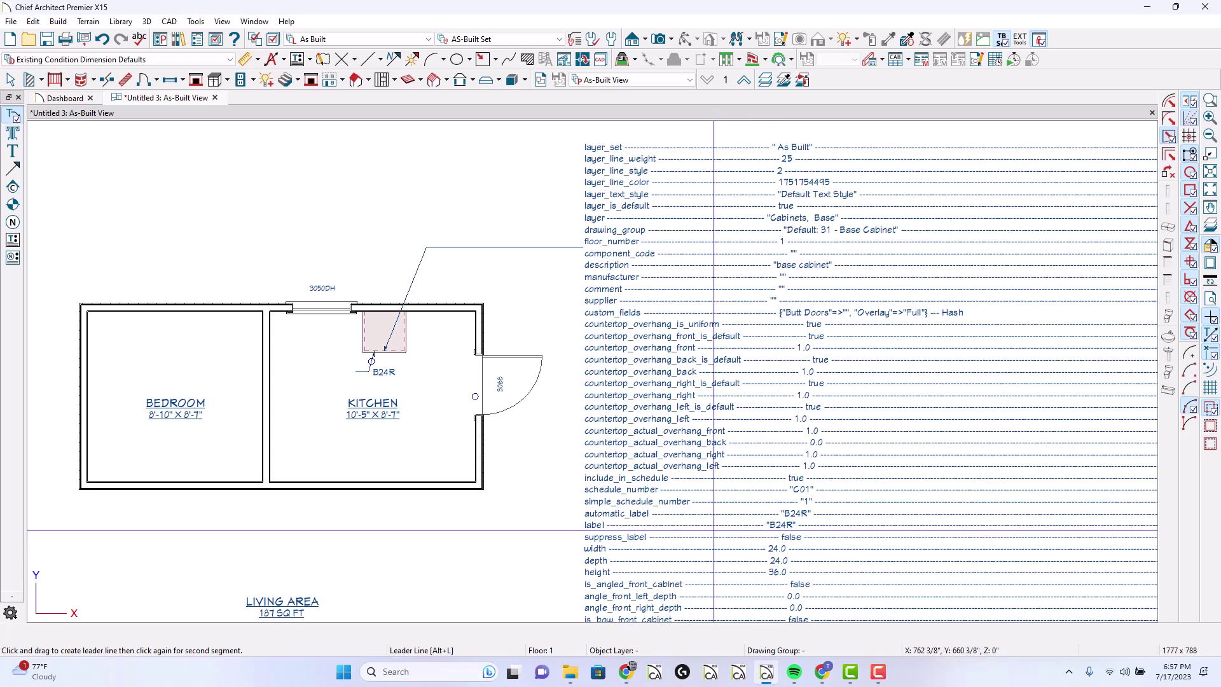
pyautogui.moveTo(713, 558); pyautogui.dragTo(714, 518, button='middle')
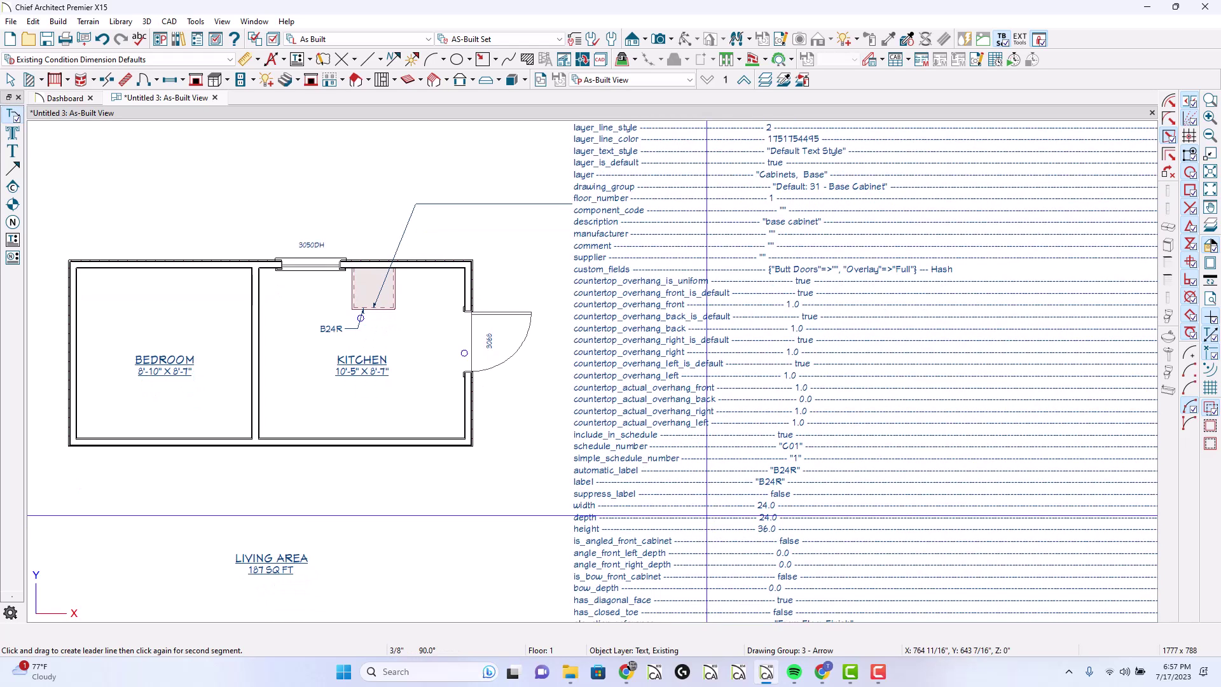
pyautogui.scroll(1, 706, 509)
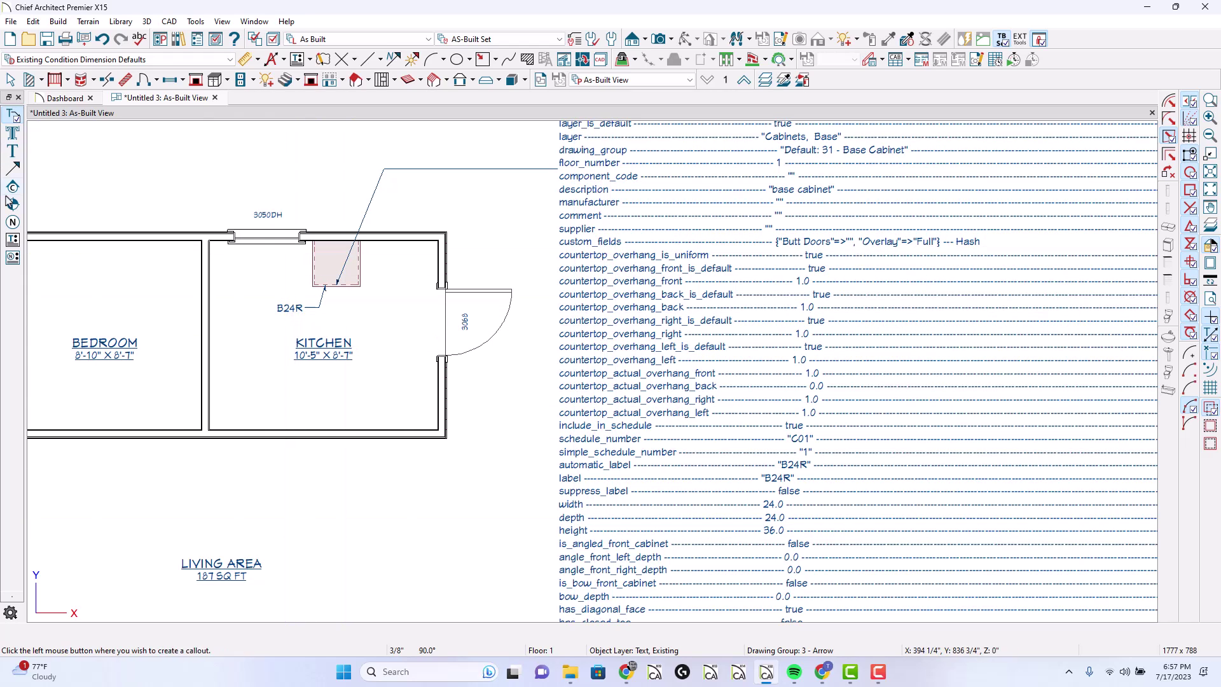
# Set the object_info macro's evaluation Context to Referenced Object.
pyautogui.click(13, 241)
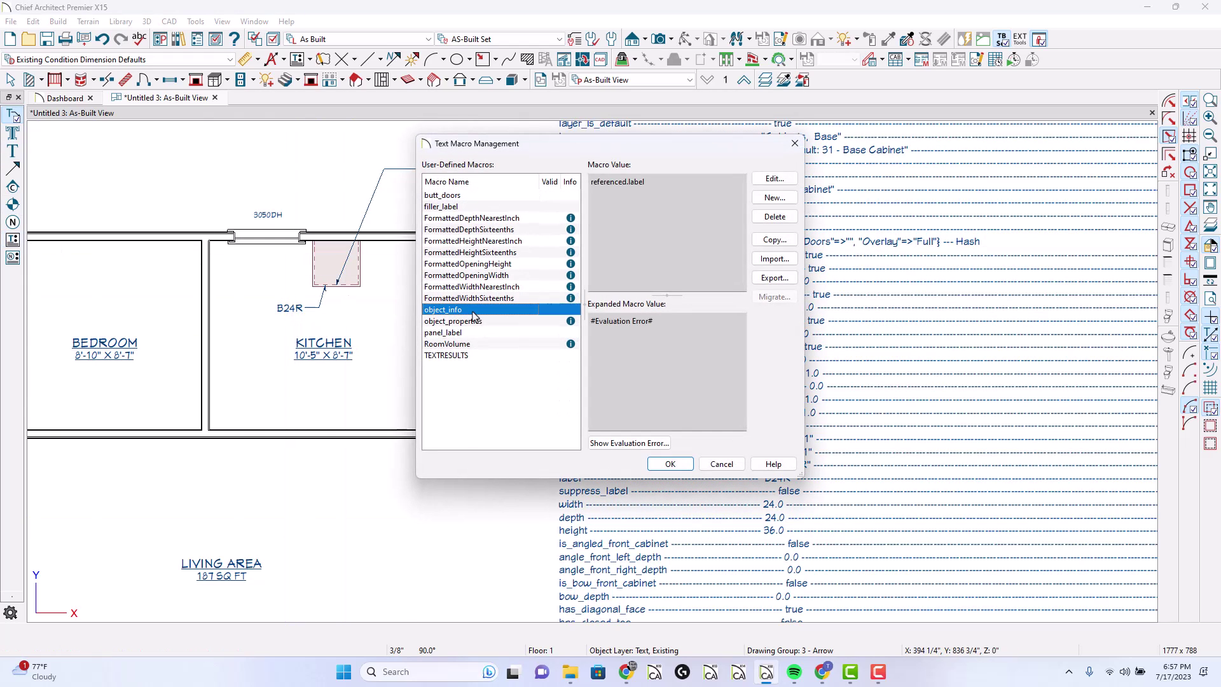
pyautogui.click(775, 179)
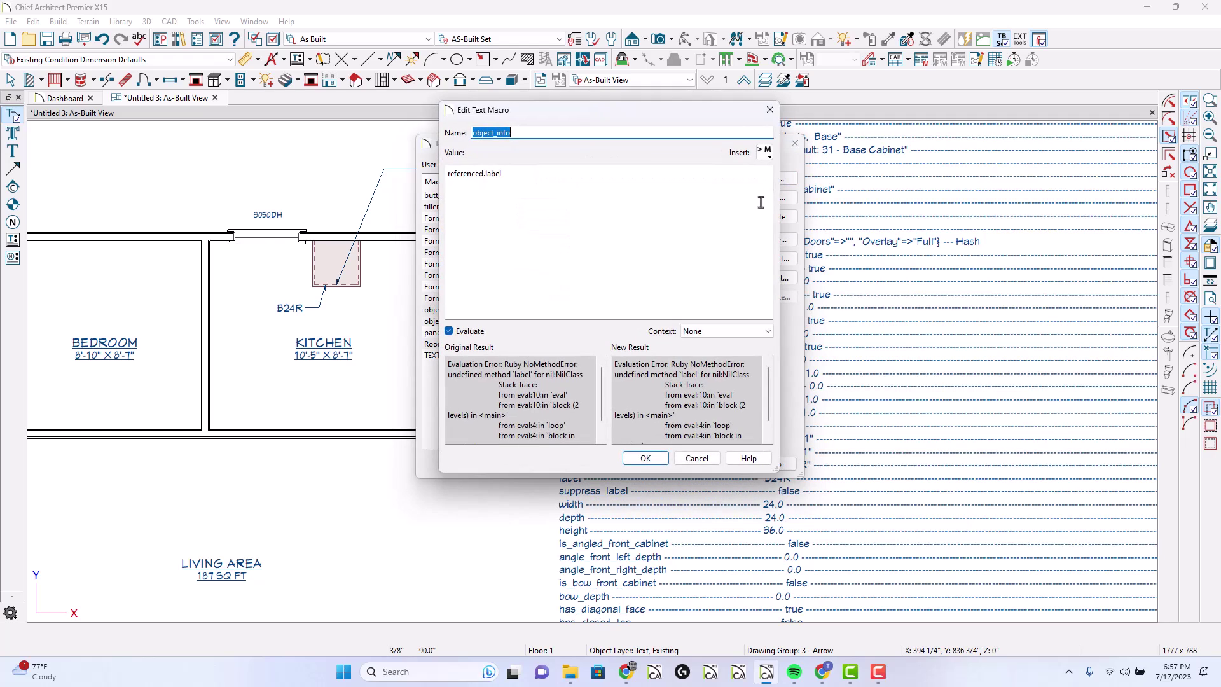
pyautogui.click(721, 334)
pyautogui.click(719, 368)
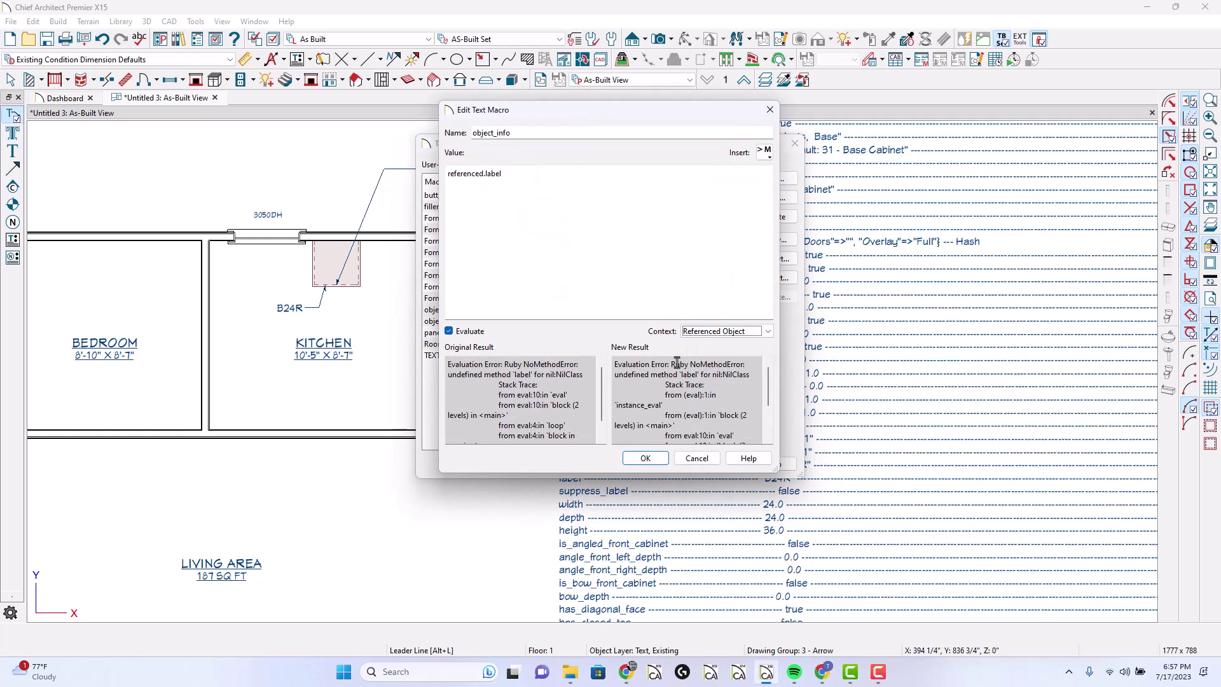
pyautogui.click(647, 459)
pyautogui.click(669, 464)
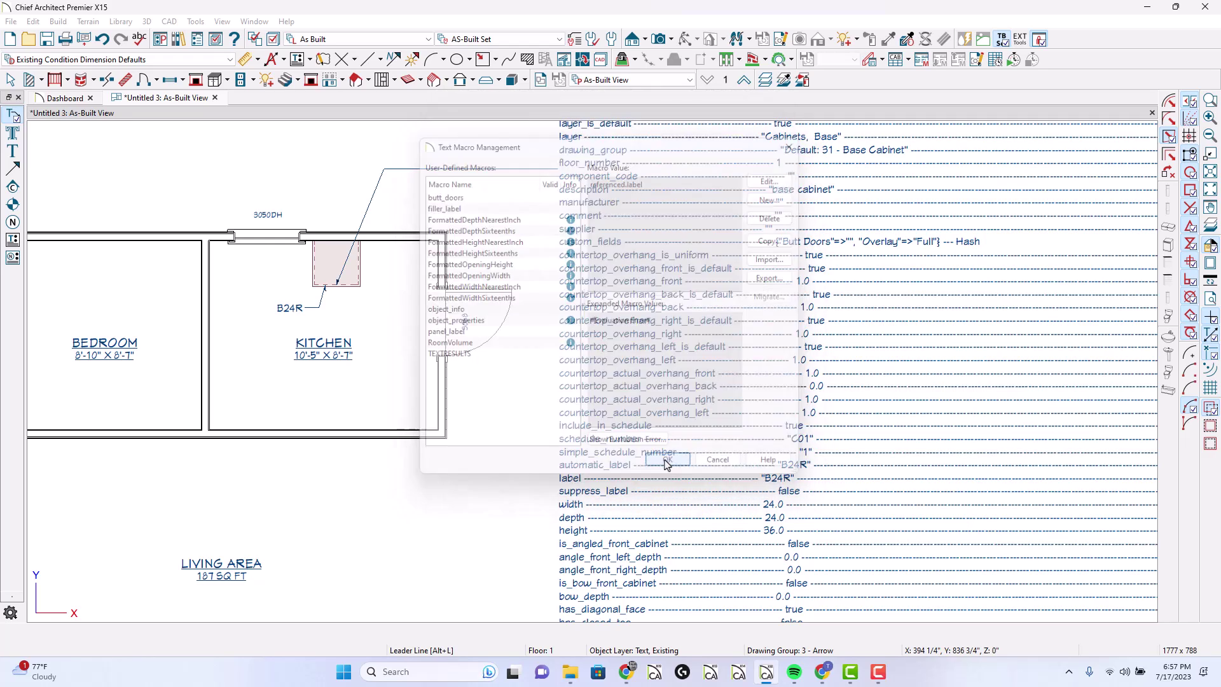
pyautogui.scroll(2, 294, 299)
pyautogui.scroll(-1, 293, 299)
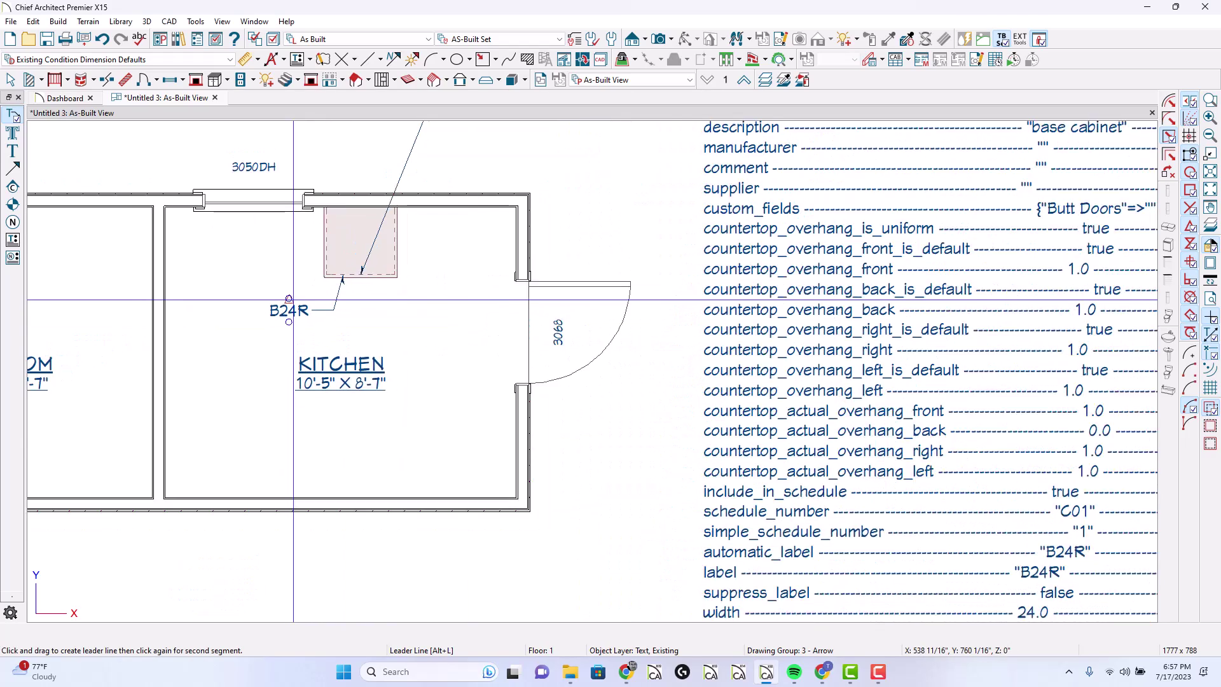
# Delete the 'referenced.' prefix so the macro value is just label, showing B24R.
pyautogui.click(13, 242)
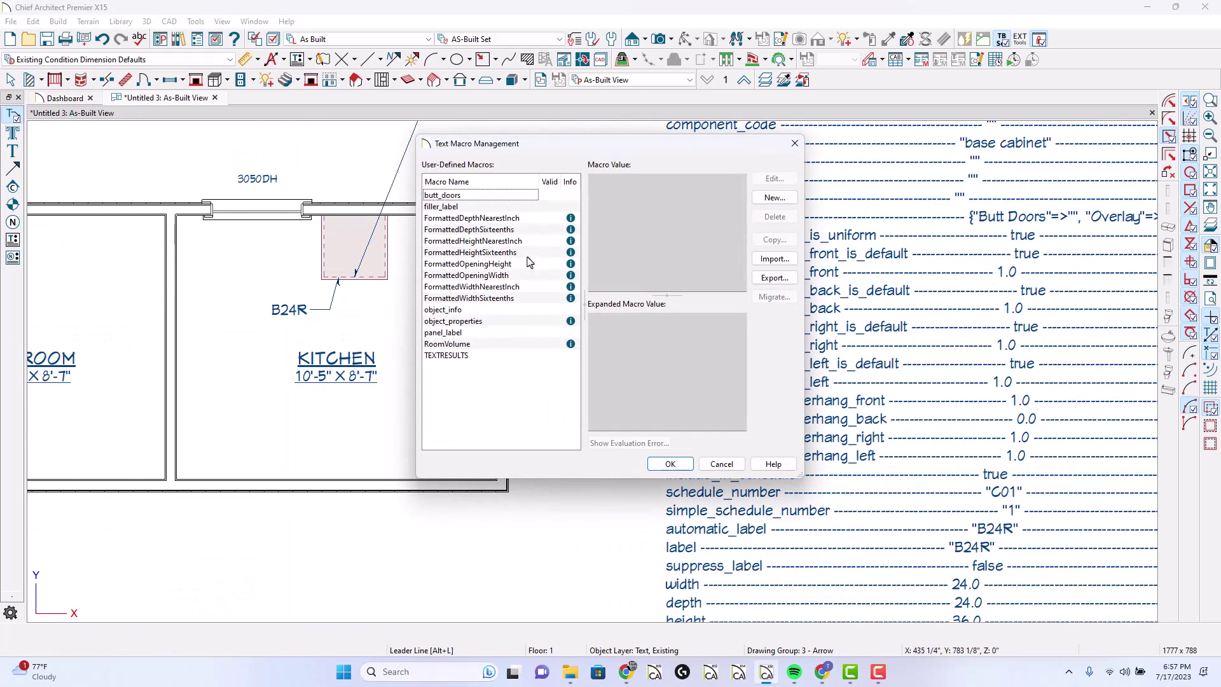
pyautogui.click(770, 181)
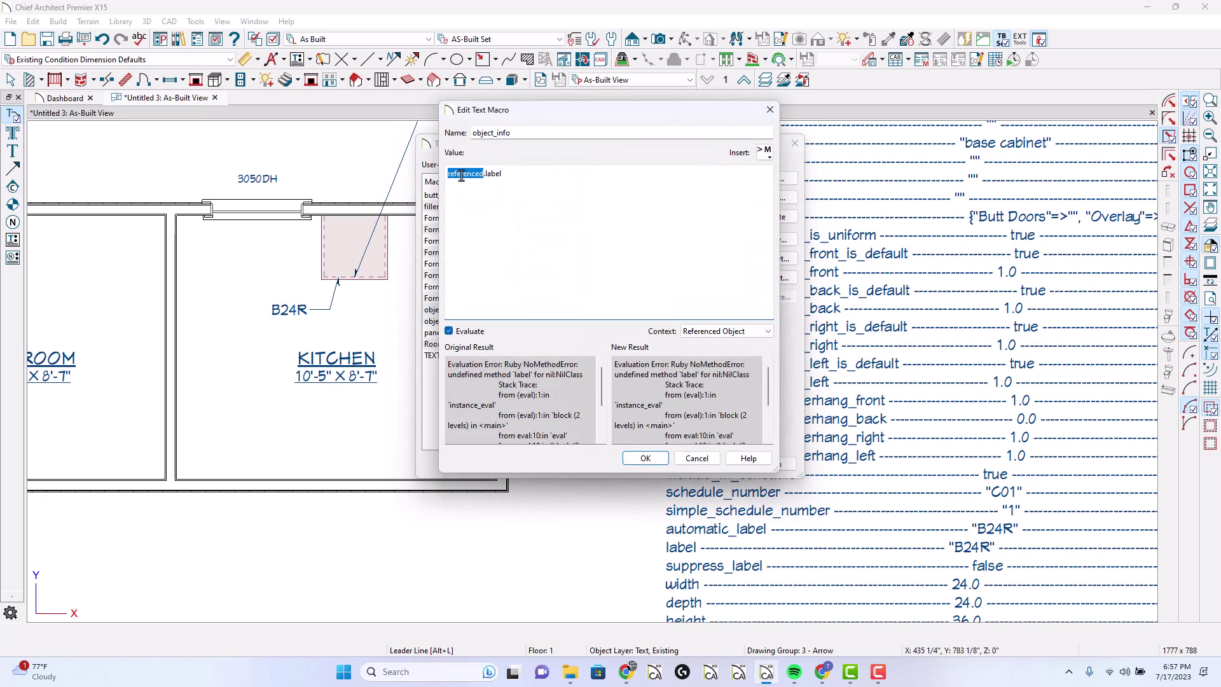
pyautogui.press('Delete')
pyautogui.press('Delete')
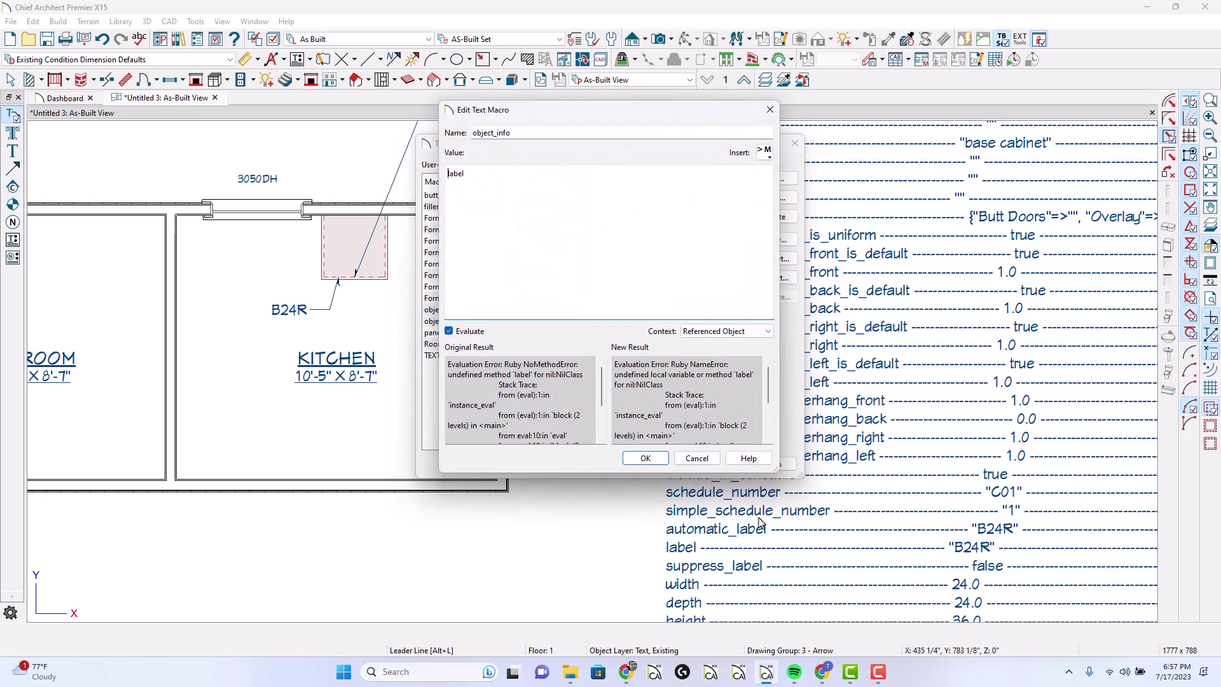
pyautogui.click(646, 459)
pyautogui.click(650, 464)
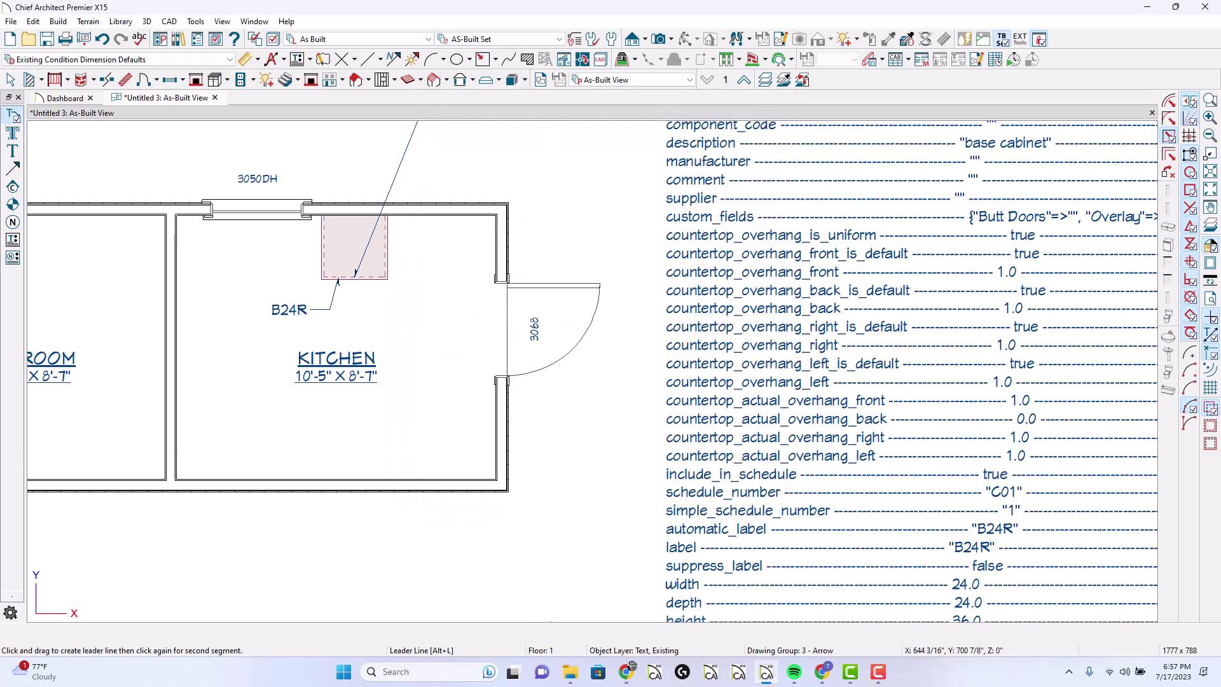
pyautogui.scroll(-2, 464, 395)
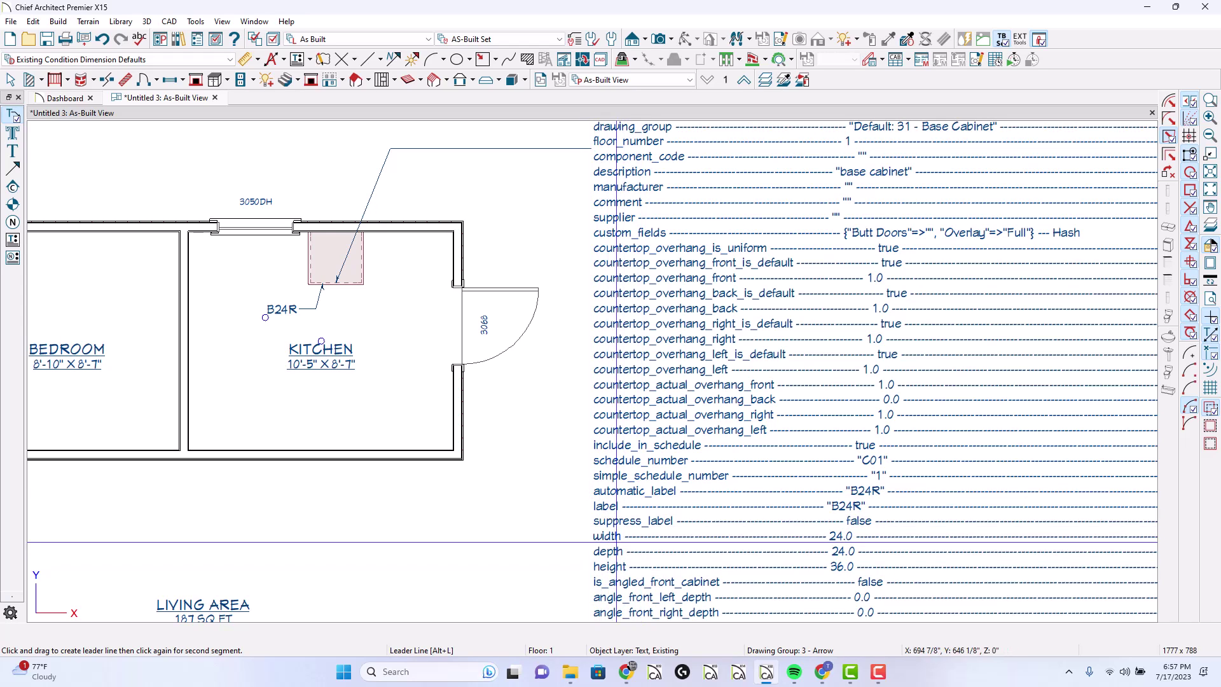
pyautogui.scroll(1, 617, 565)
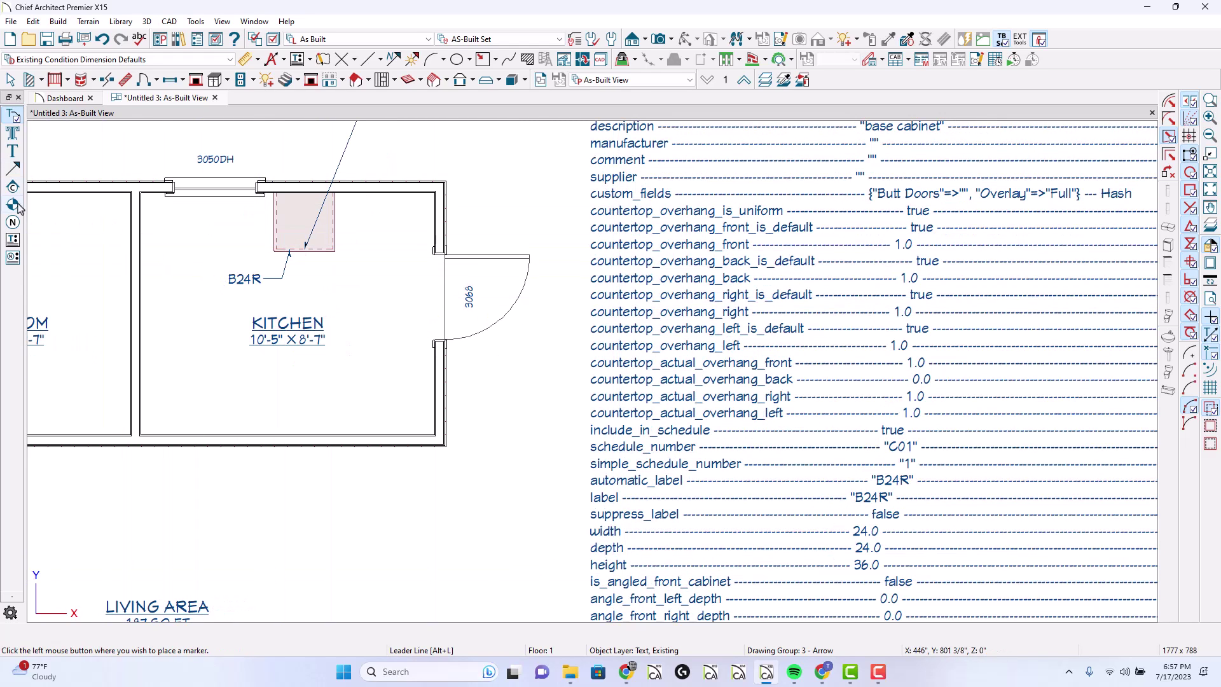
# Change the object_info value to 'label, height, width, depth', producing #Evaluation Error#.
pyautogui.click(13, 241)
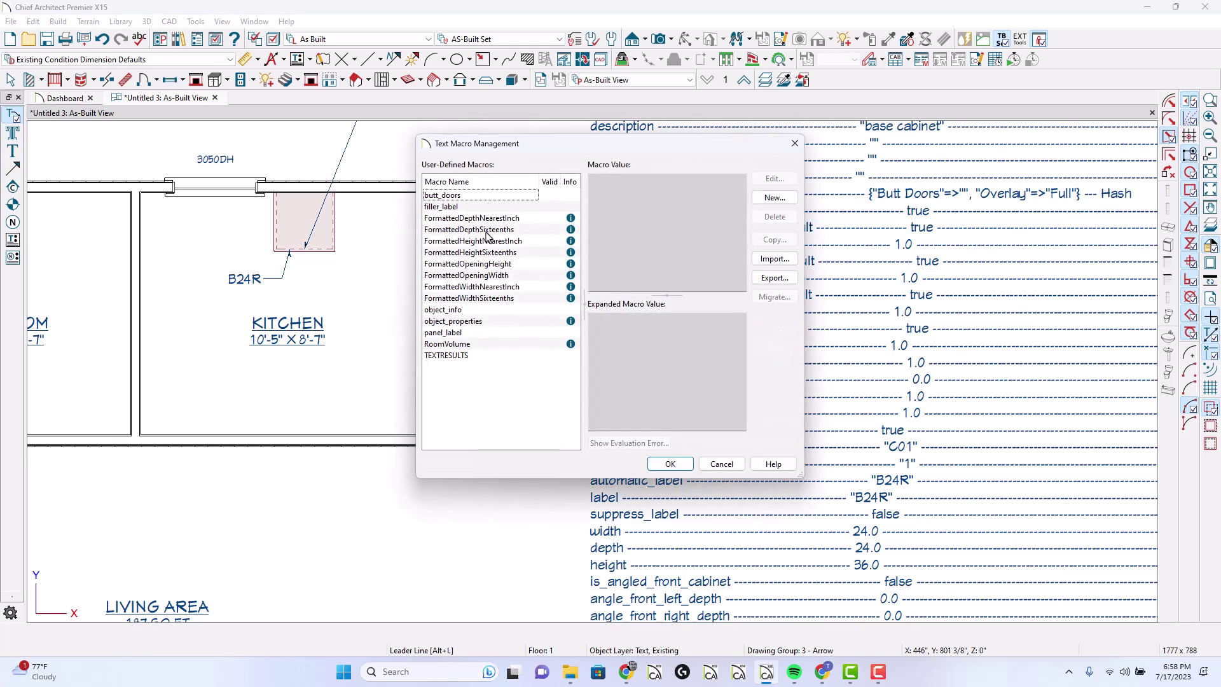
pyautogui.click(775, 179)
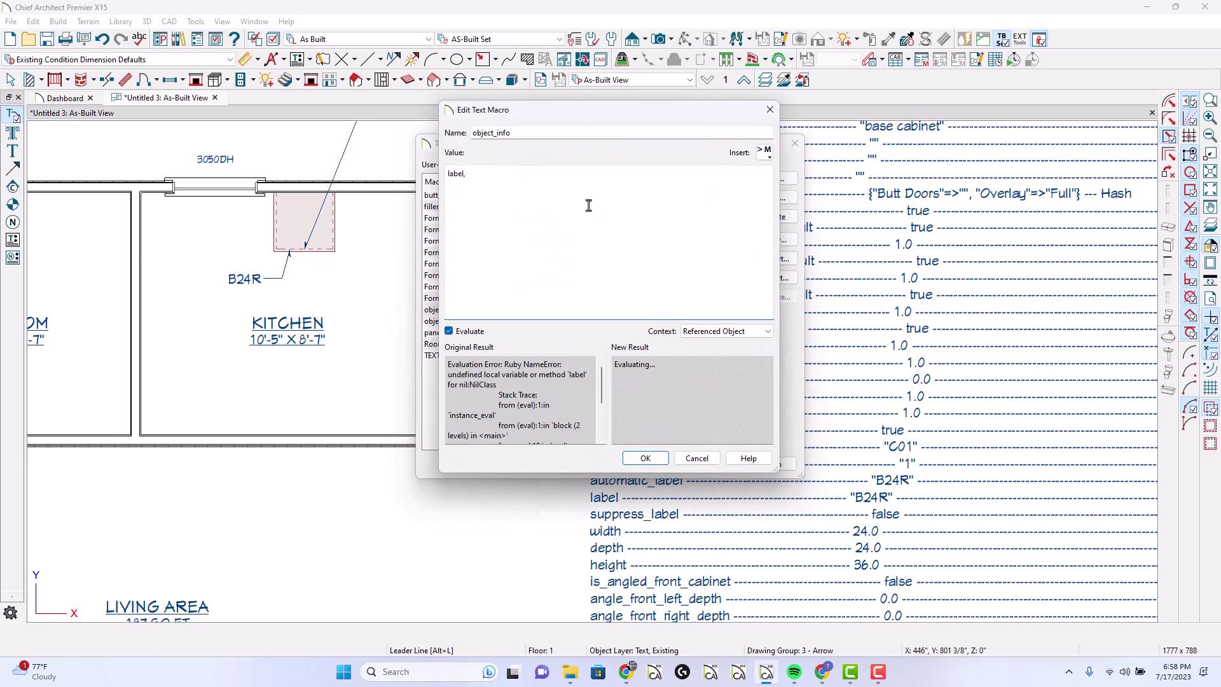
pyautogui.write('height, width, depth')
pyautogui.press('Return')
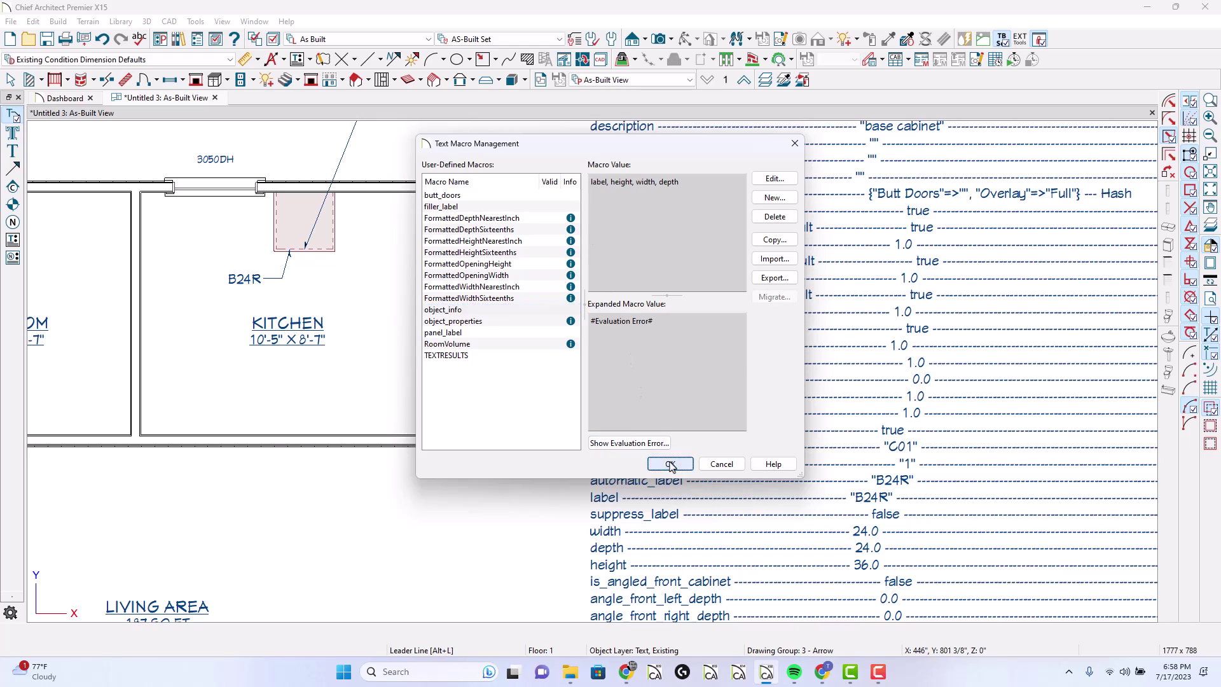
pyautogui.click(670, 464)
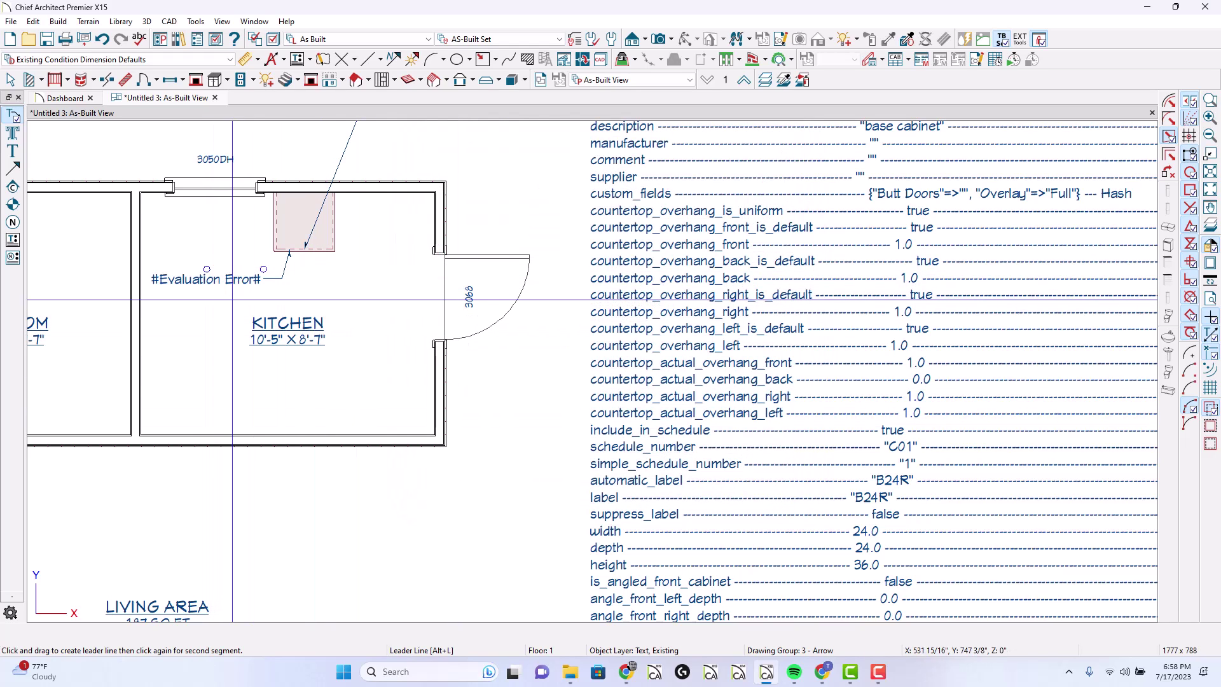
pyautogui.click(13, 223)
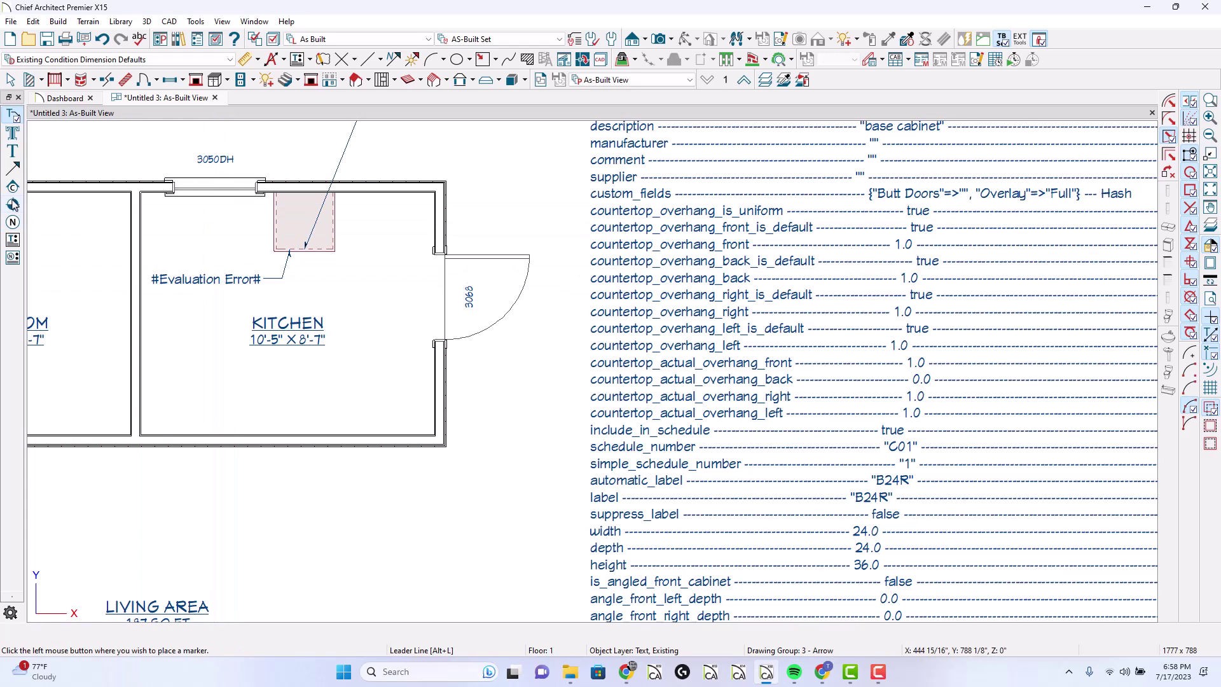
# Replace the comma list in object_info with label, height, width on separate lines, giving 24.
pyautogui.click(13, 241)
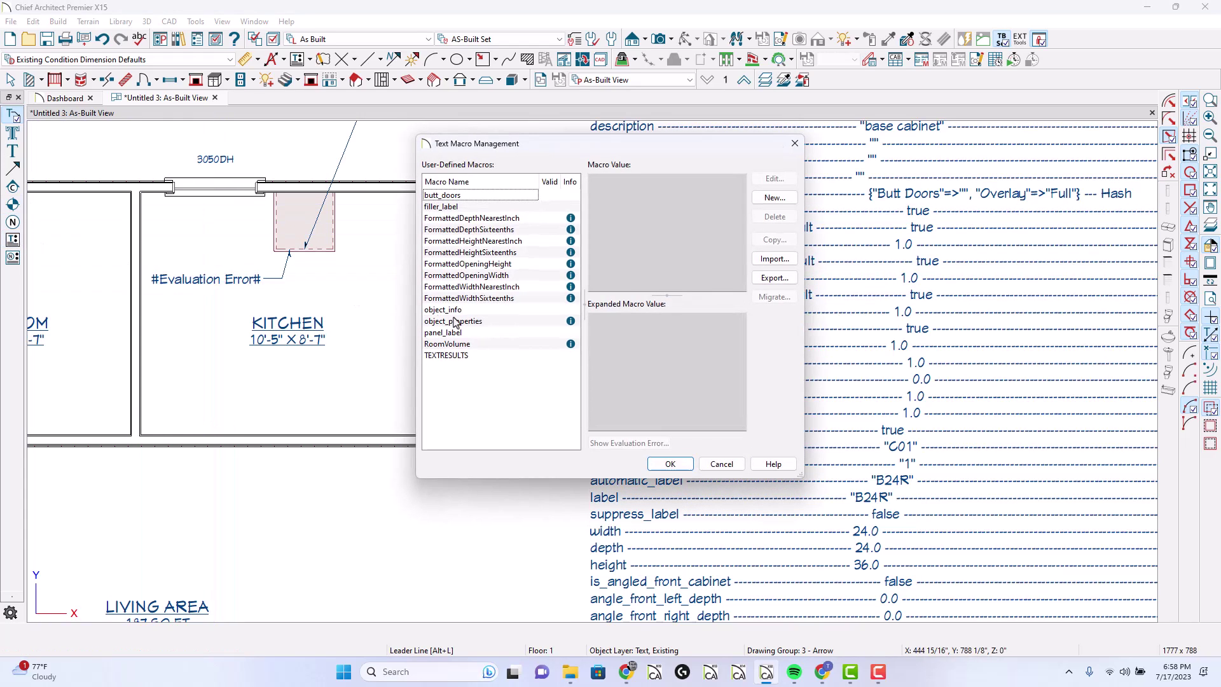
pyautogui.click(475, 311)
pyautogui.click(769, 182)
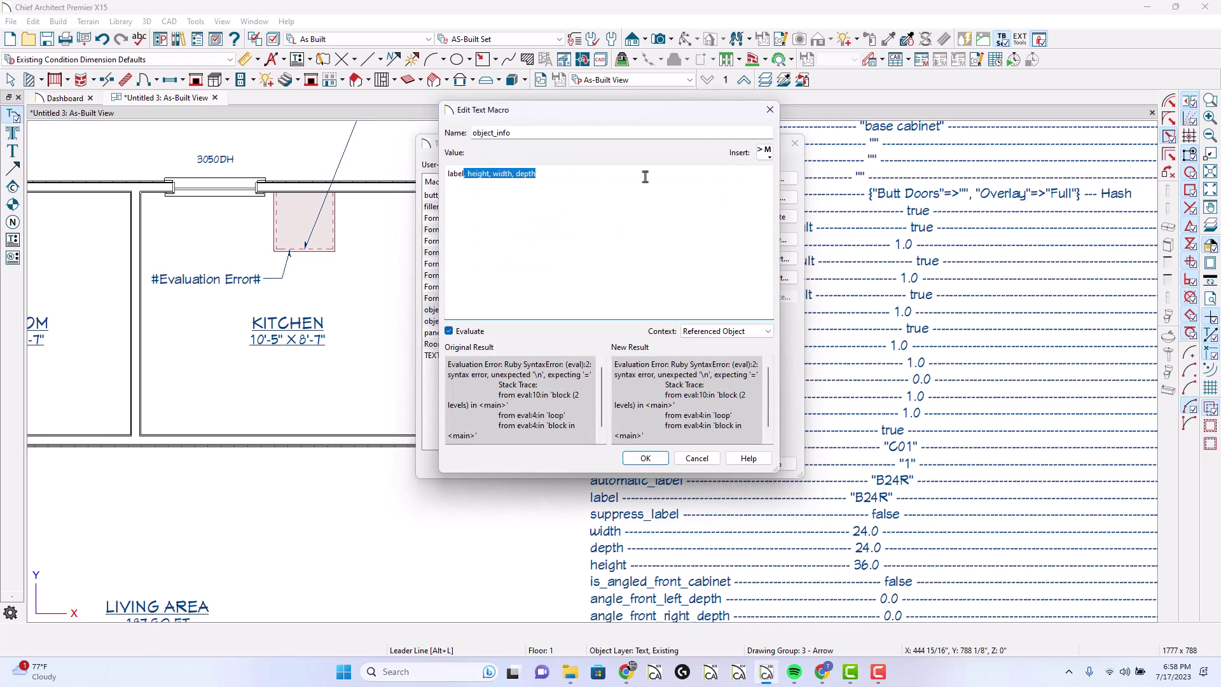
pyautogui.press('BackSpace')
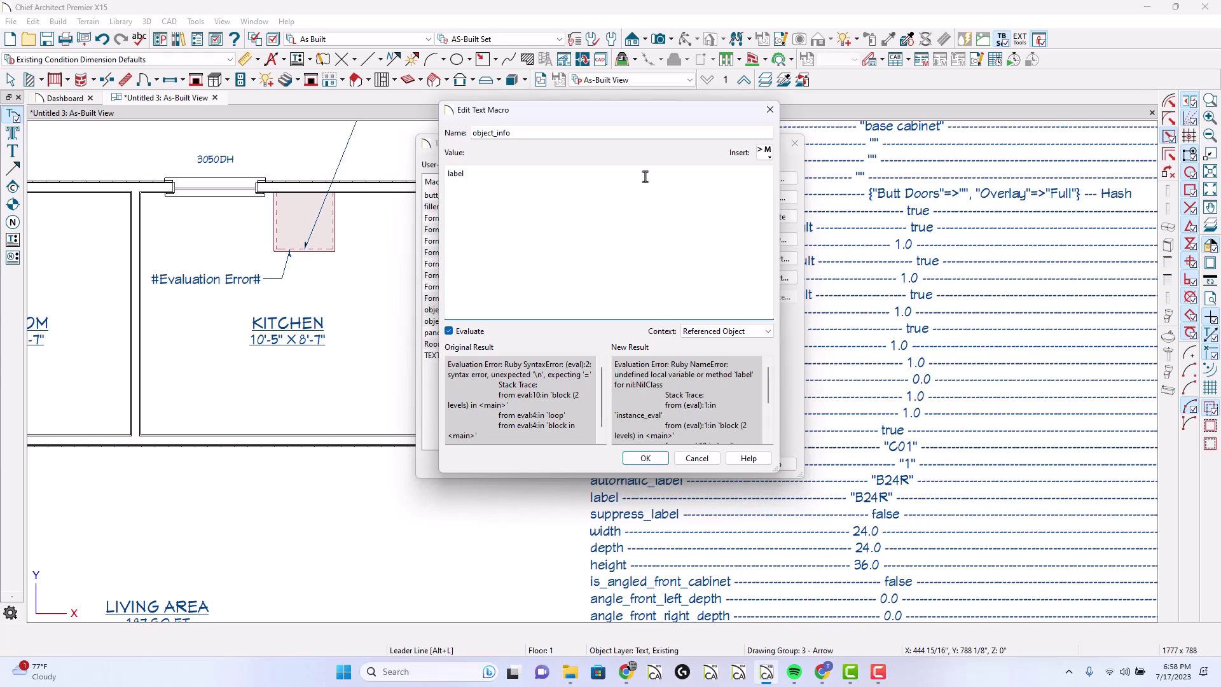
pyautogui.write('width')
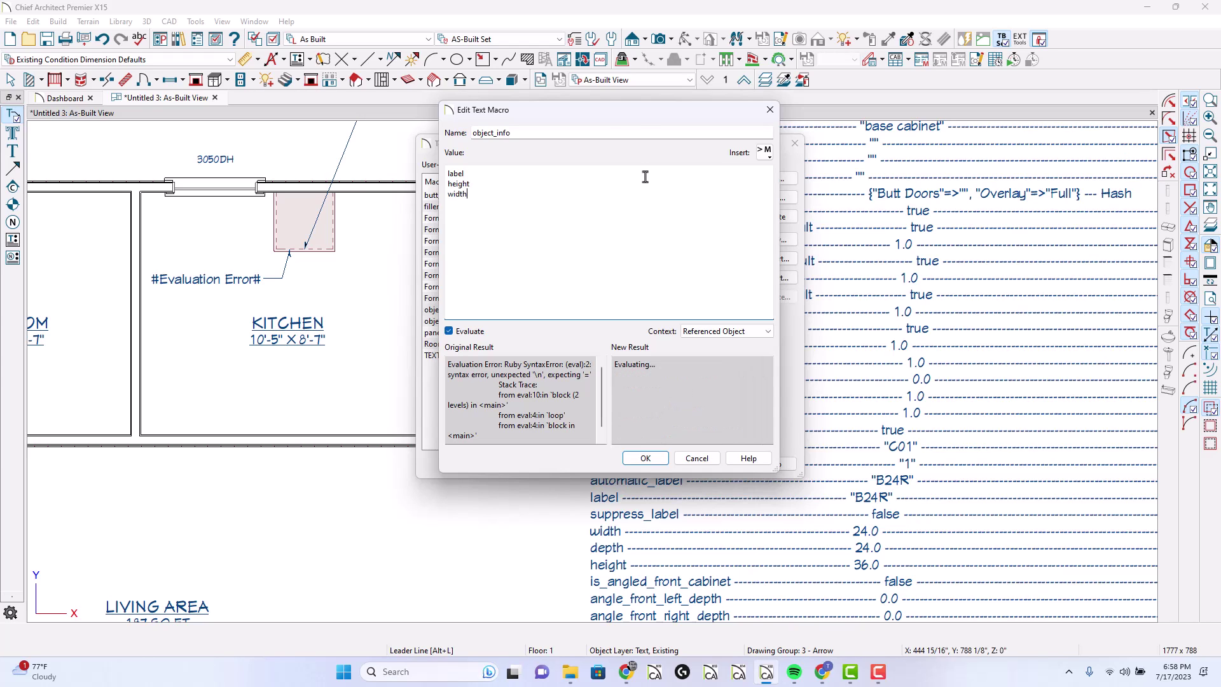
pyautogui.press('Return')
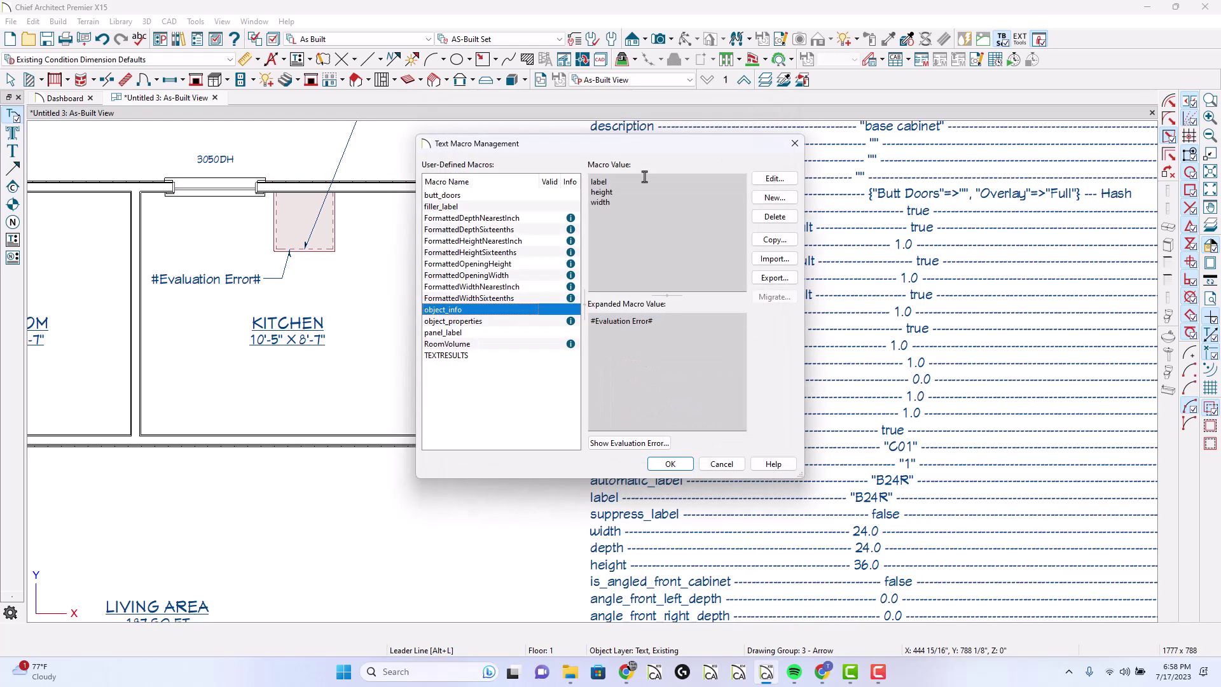
pyautogui.click(669, 465)
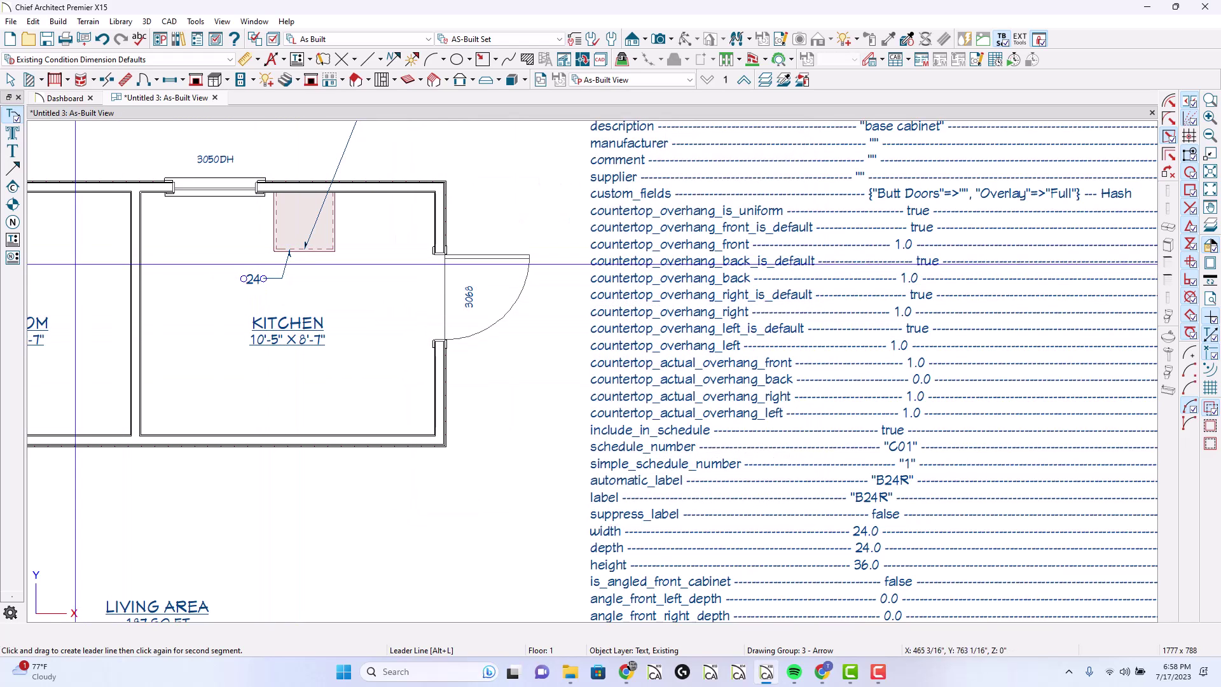
# In the object_info macro editor, select the width line and delete it.
pyautogui.click(13, 242)
pyautogui.click(491, 311)
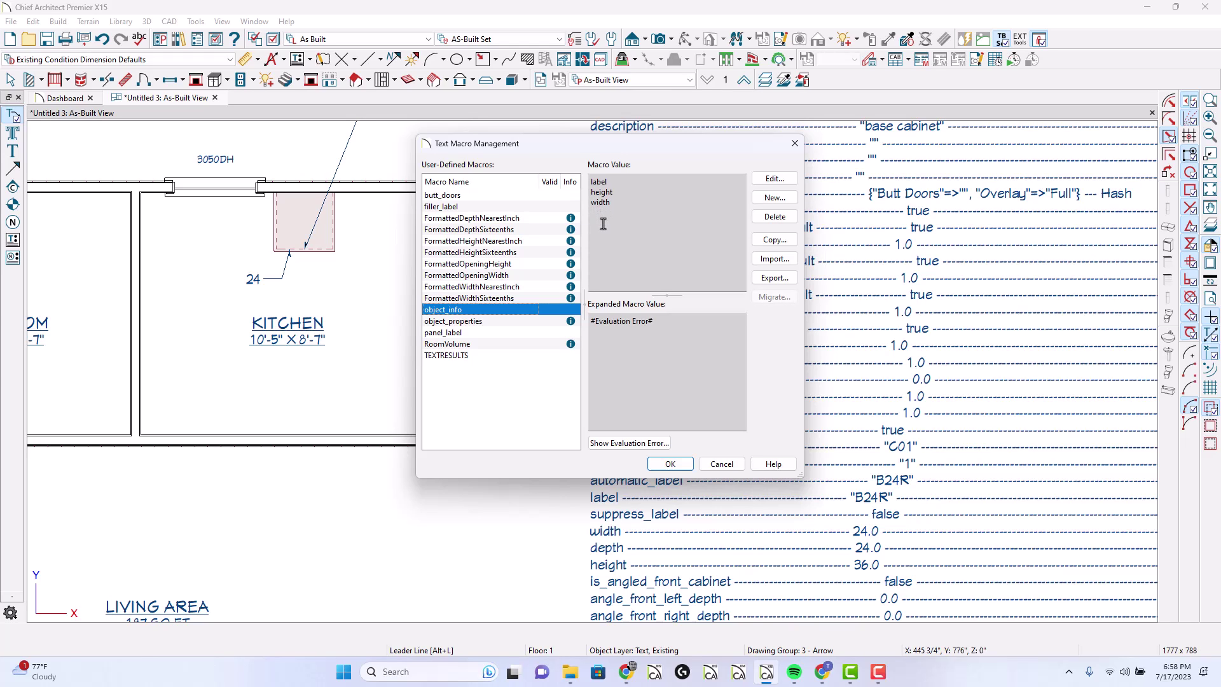
pyautogui.click(775, 179)
pyautogui.moveTo(448, 183); pyautogui.dragTo(466, 216)
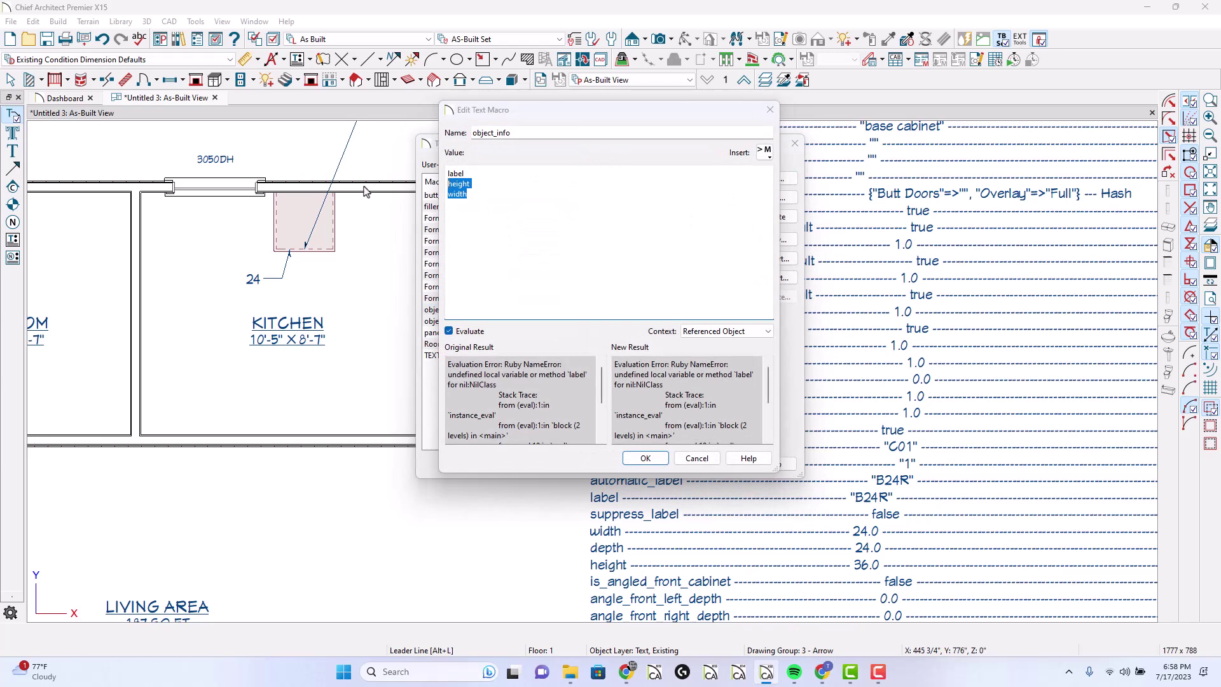
pyautogui.doubleClick(457, 194)
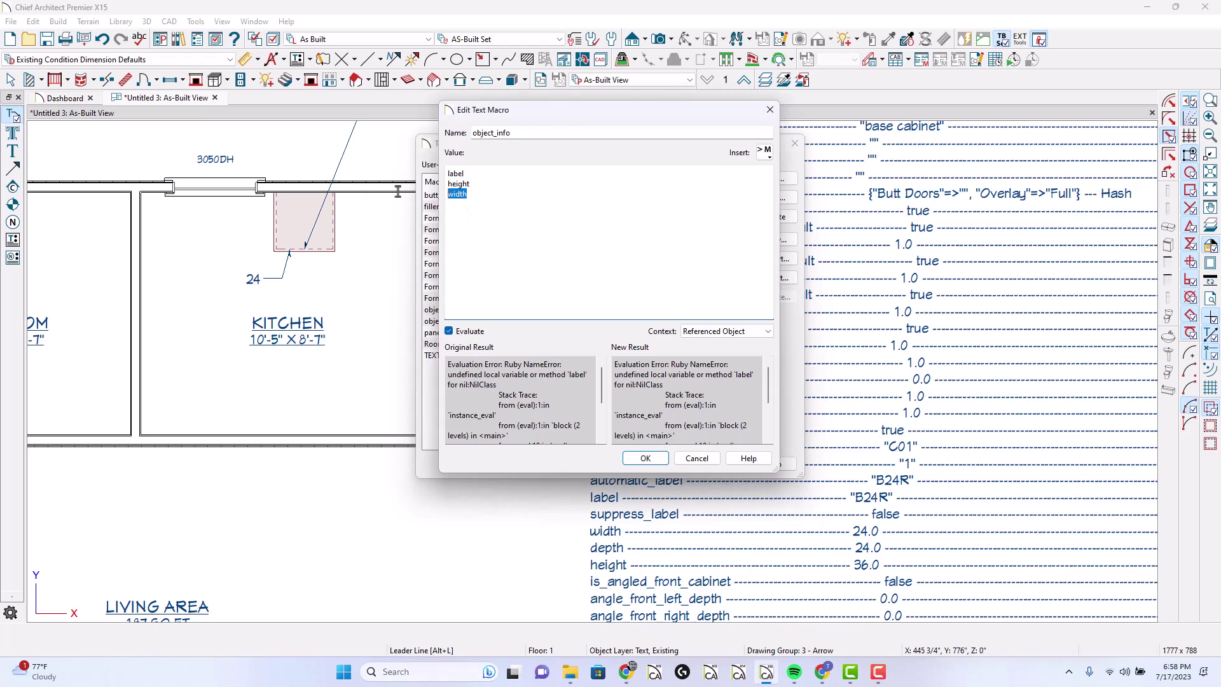
pyautogui.press('Delete')
# Apply the label/height macro so the label reads 36, then browse the property listing.
pyautogui.click(645, 458)
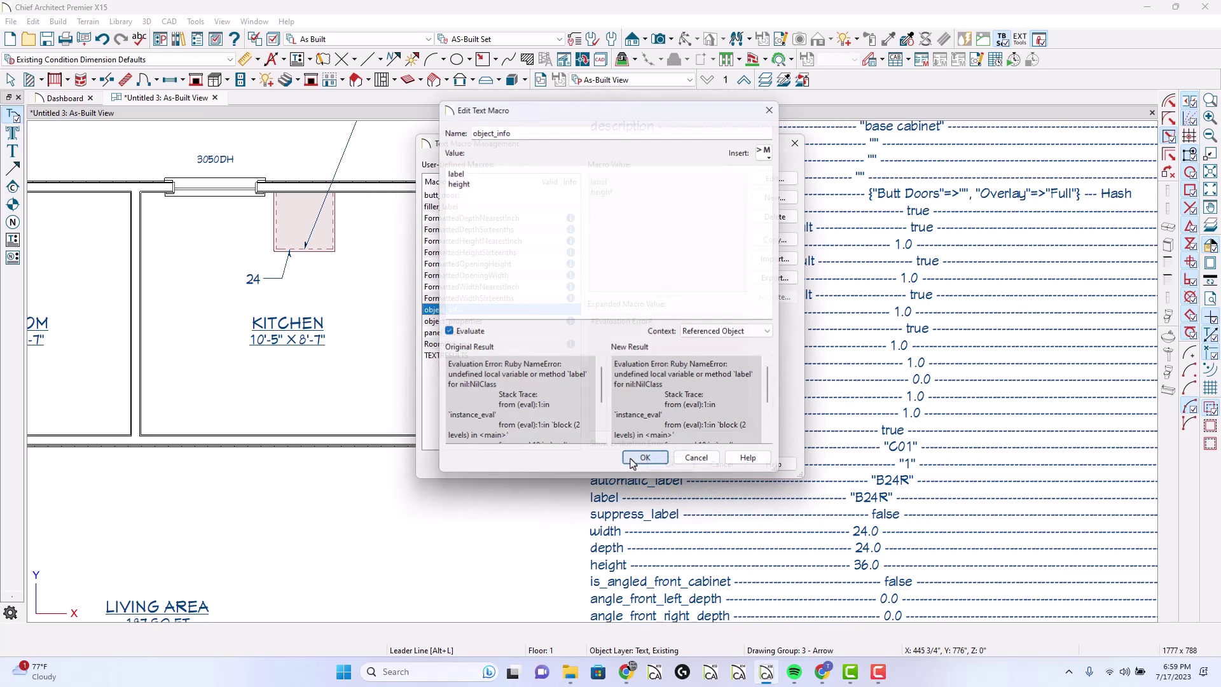
pyautogui.click(665, 463)
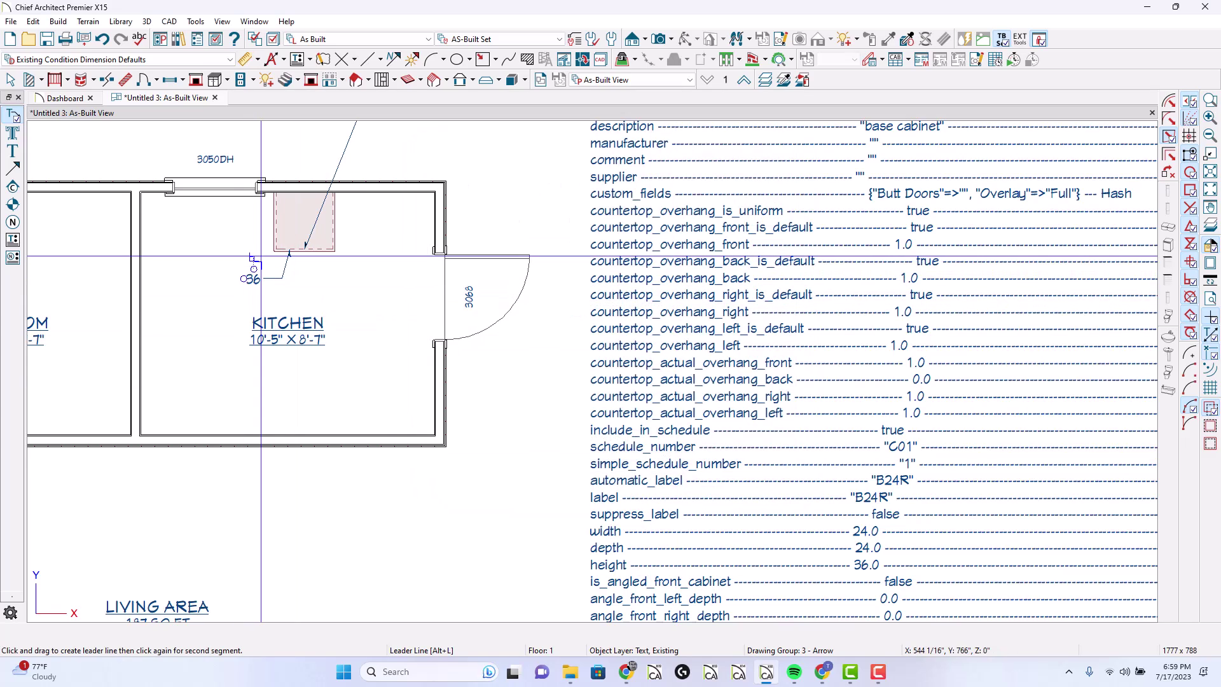
pyautogui.scroll(-1, 856, 281)
pyautogui.moveTo(962, 489); pyautogui.dragTo(552, 183, button='middle')
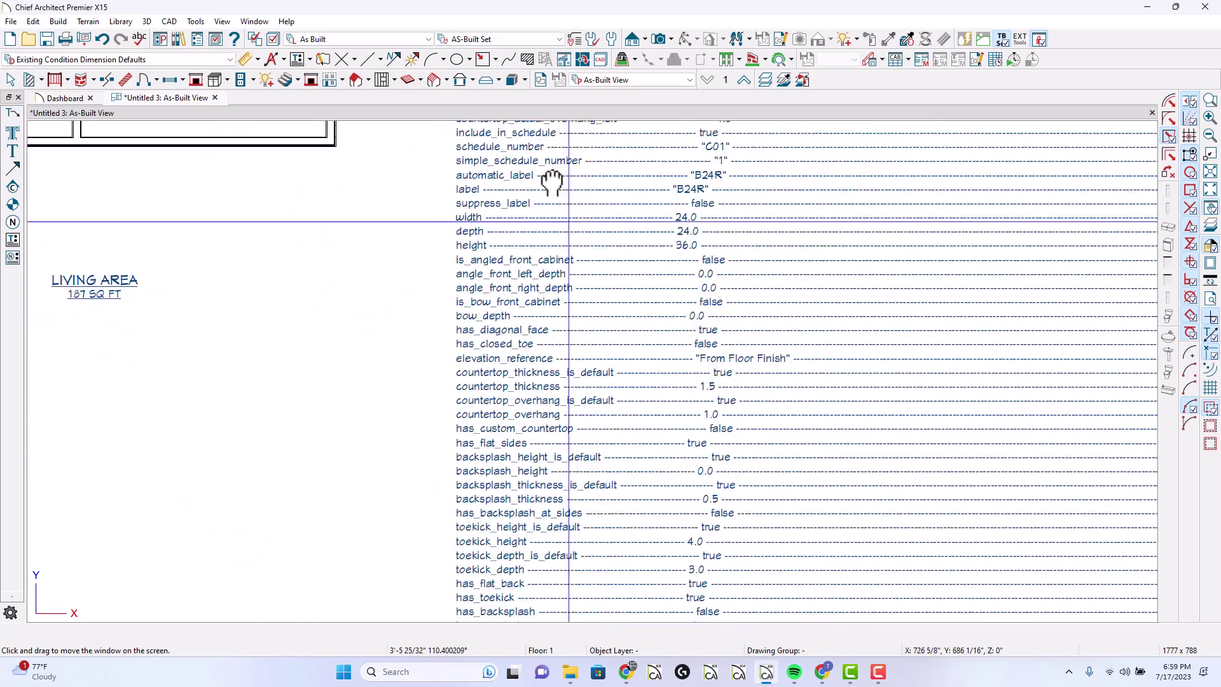
pyautogui.scroll(-2, 552, 183)
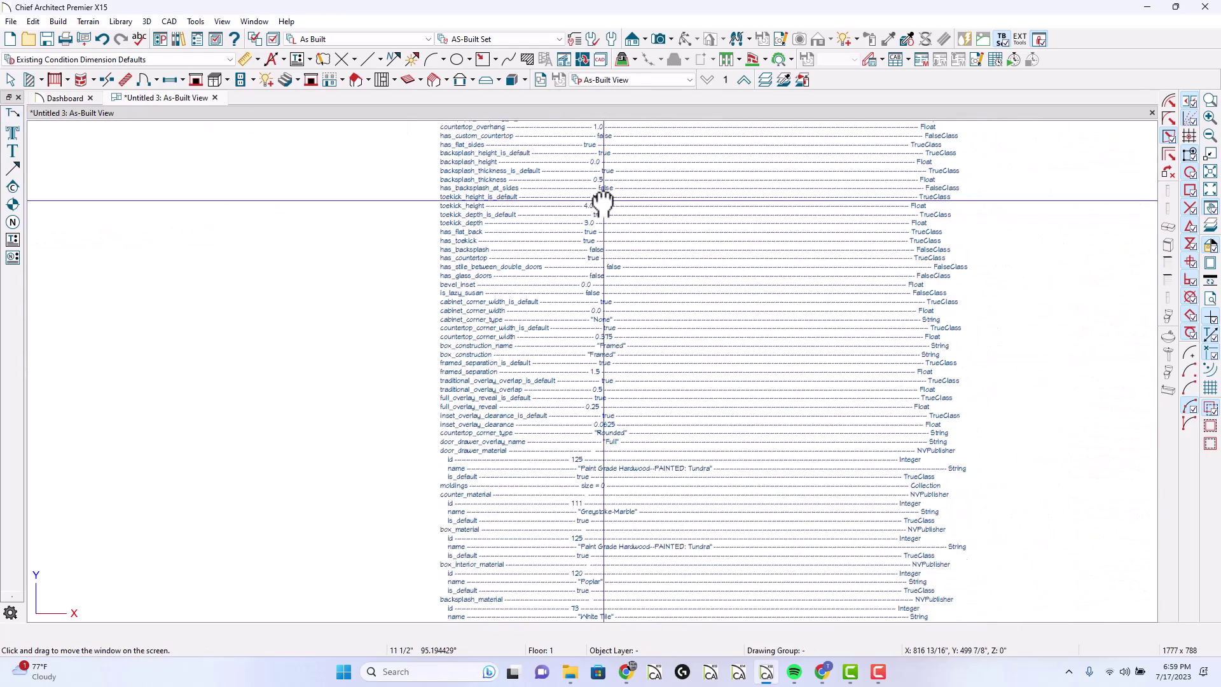
pyautogui.scroll(4, 581, 439)
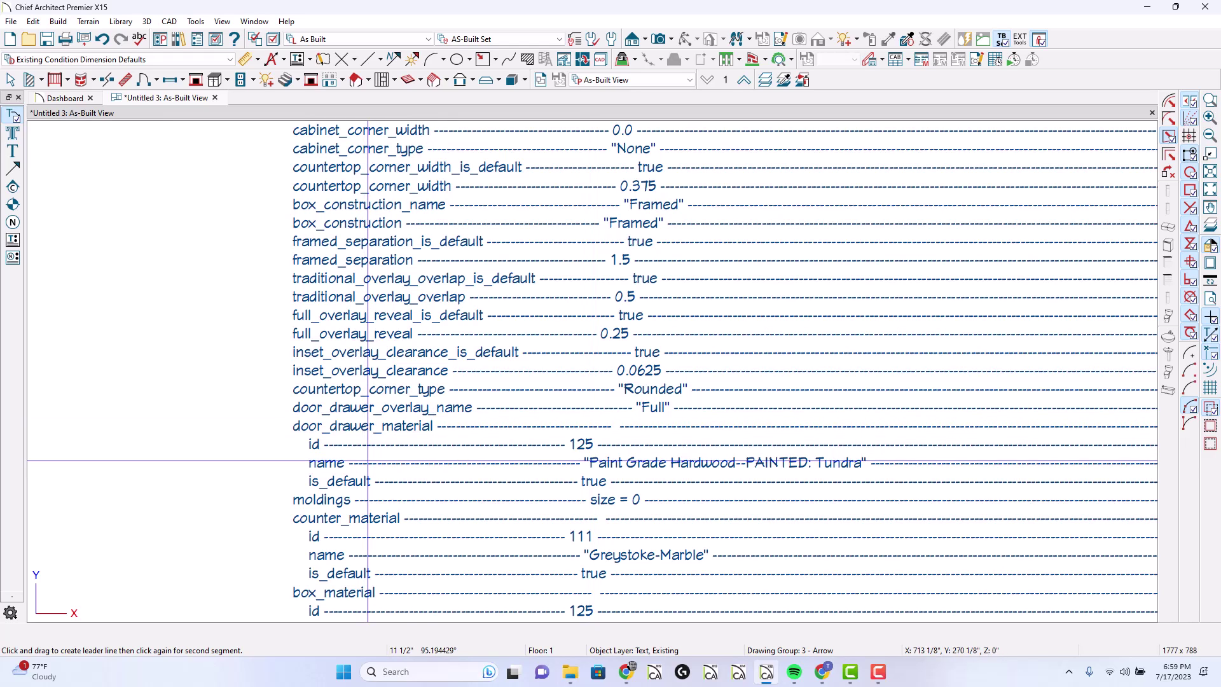
pyautogui.scroll(-8, 789, 482)
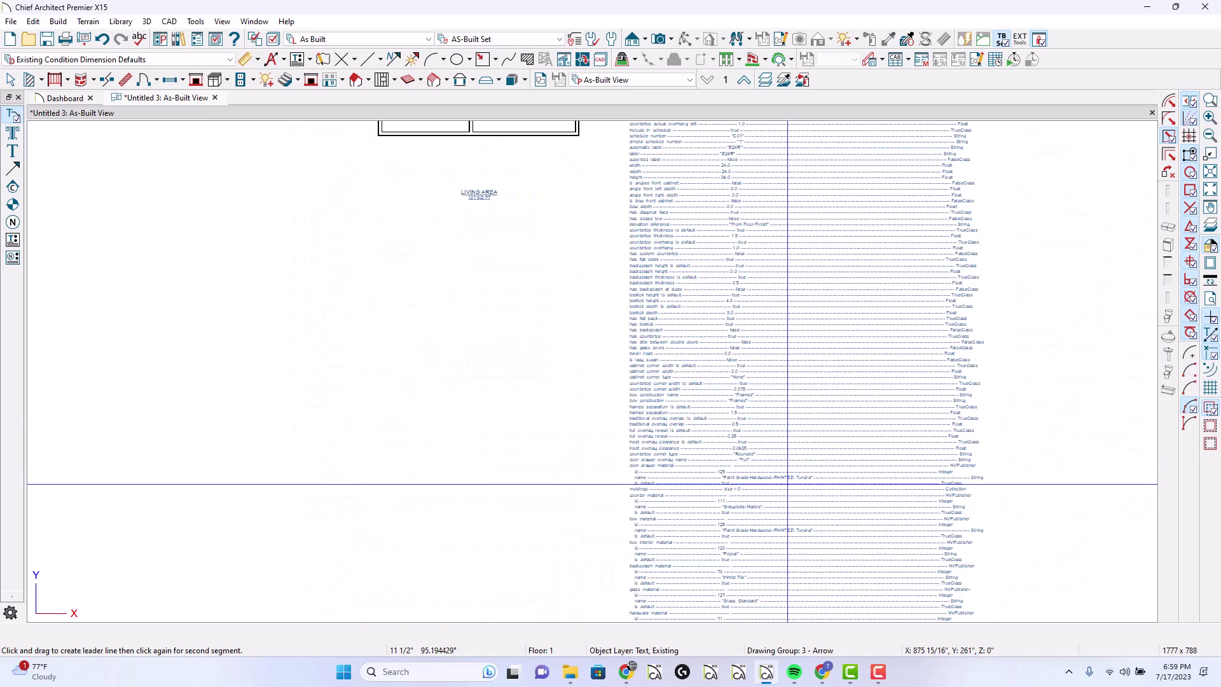
pyautogui.scroll(5, 609, 220)
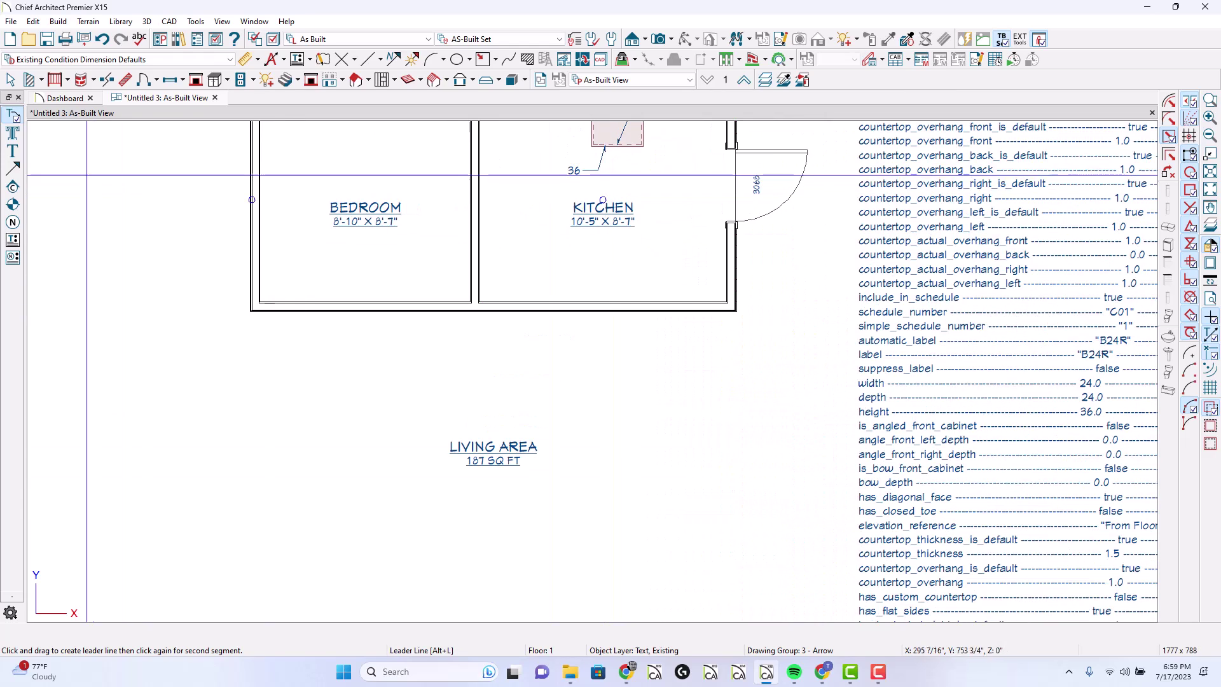
# Set object_info to door_drawer_material.name so the label reads Paint Grade Hardwood--PAINTED: Tundra.
pyautogui.click(15, 242)
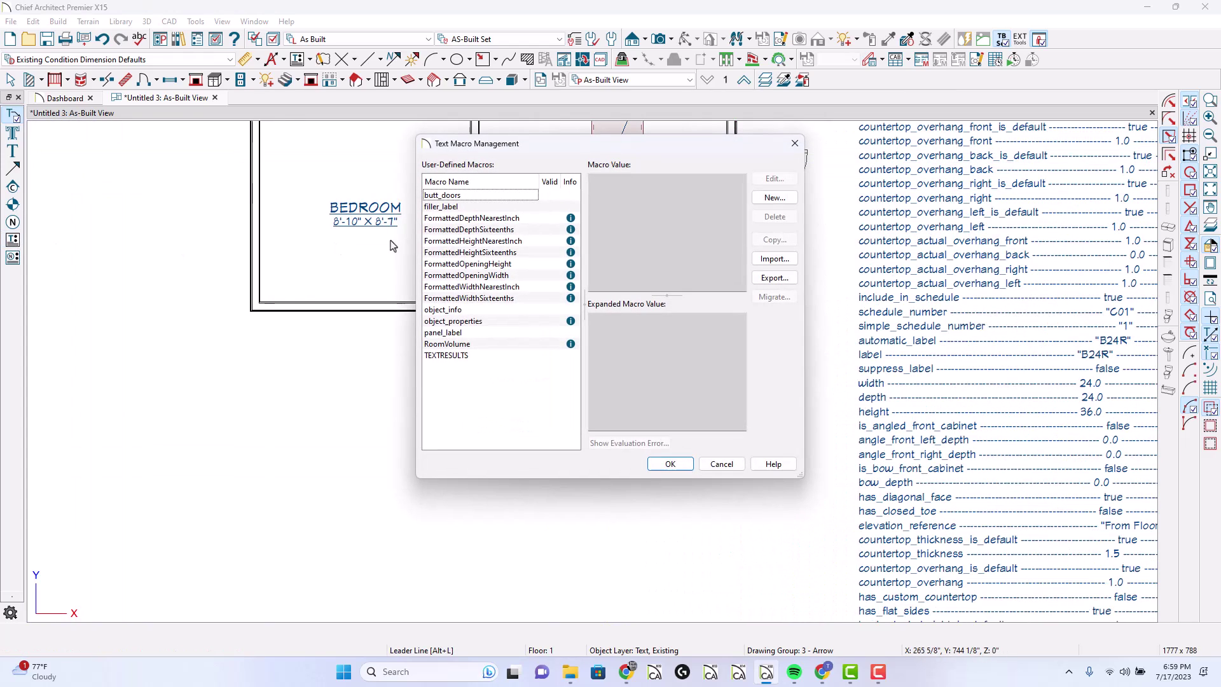
pyautogui.doubleClick(475, 311)
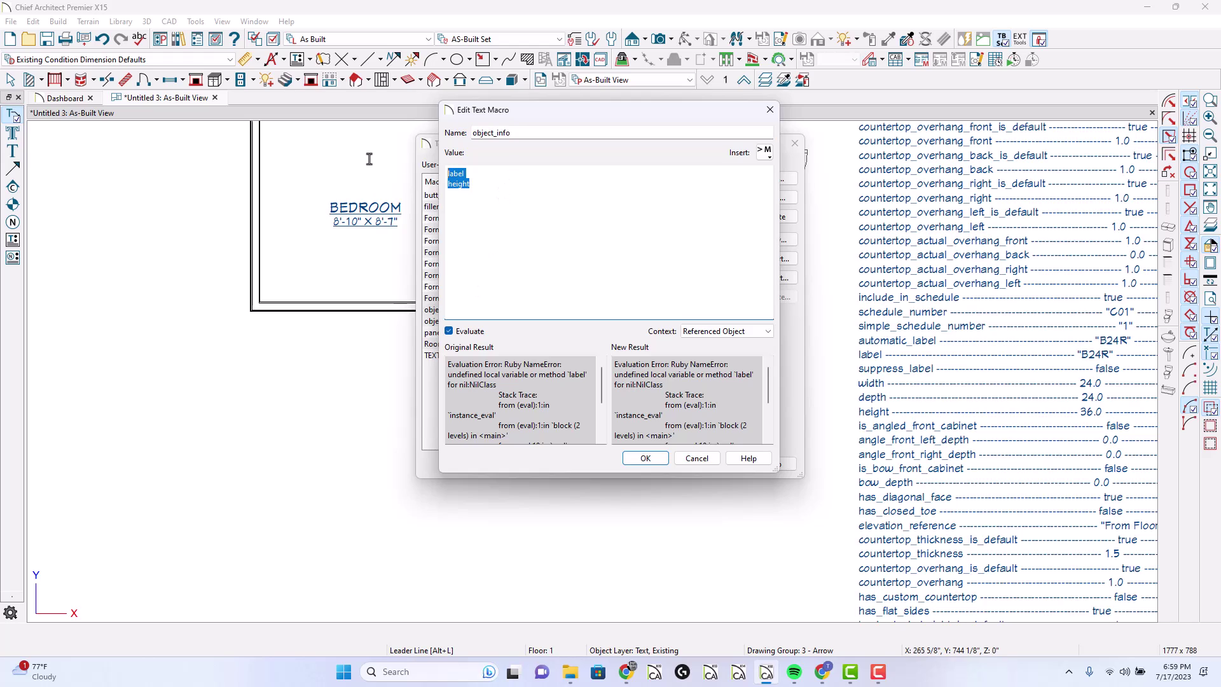
pyautogui.write('door_drawer_material.nam')
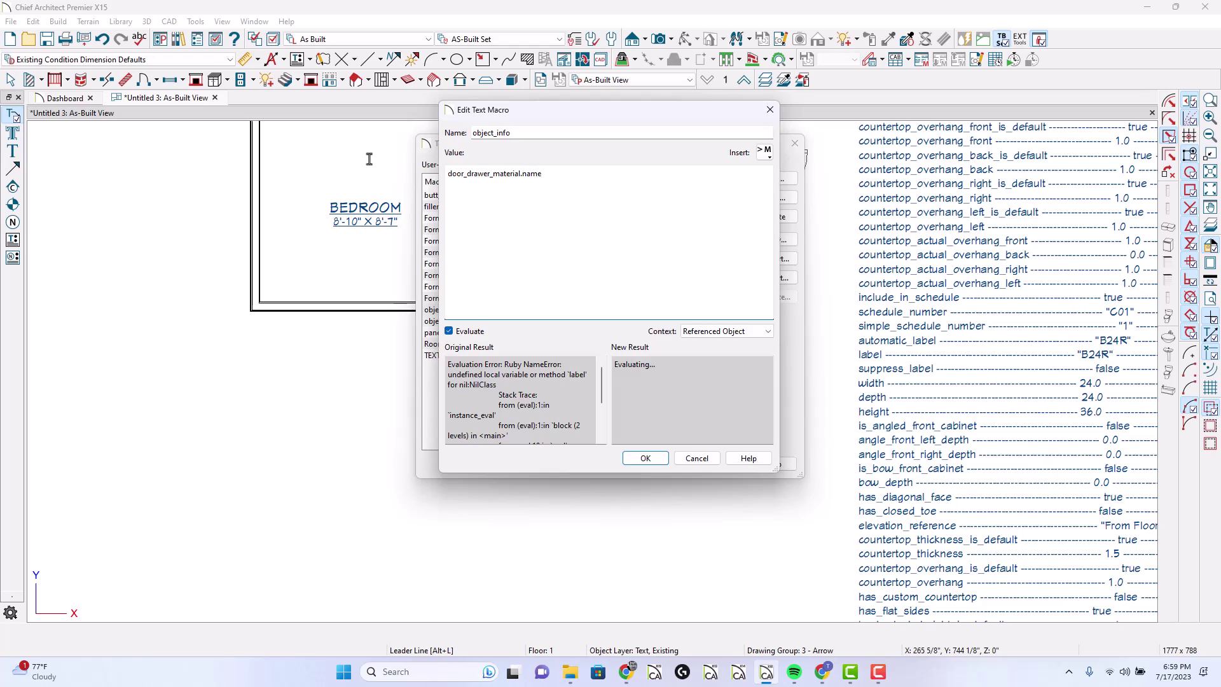
pyautogui.press('Return')
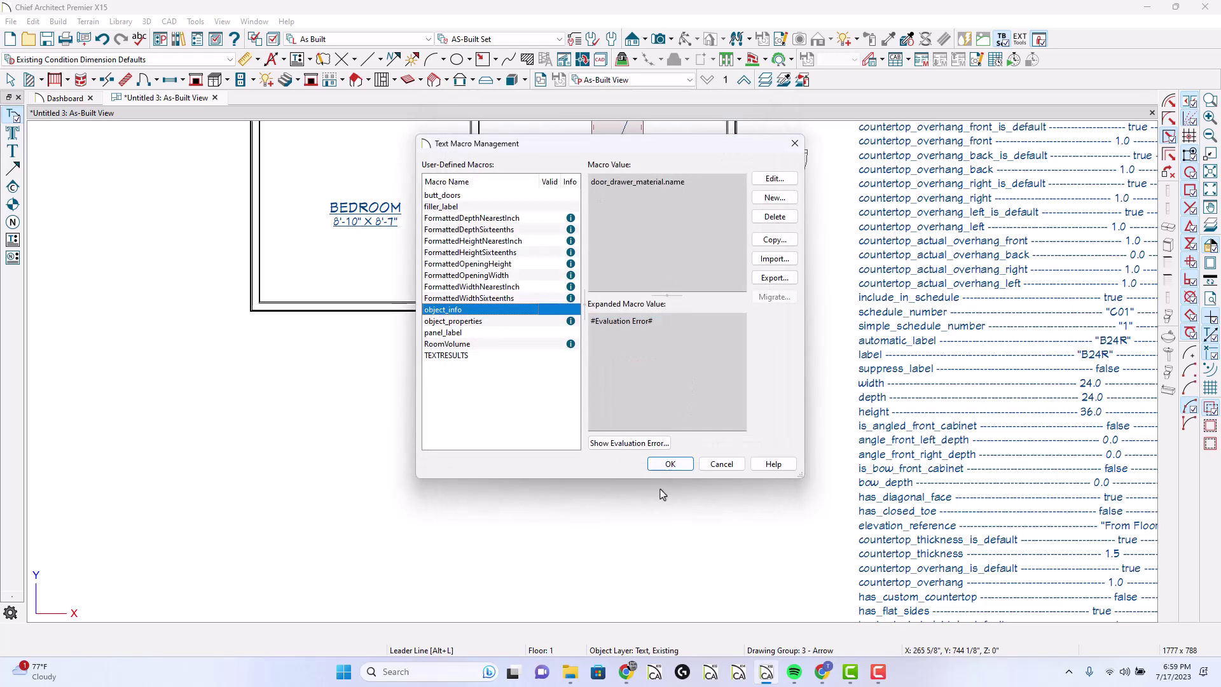
pyautogui.click(670, 464)
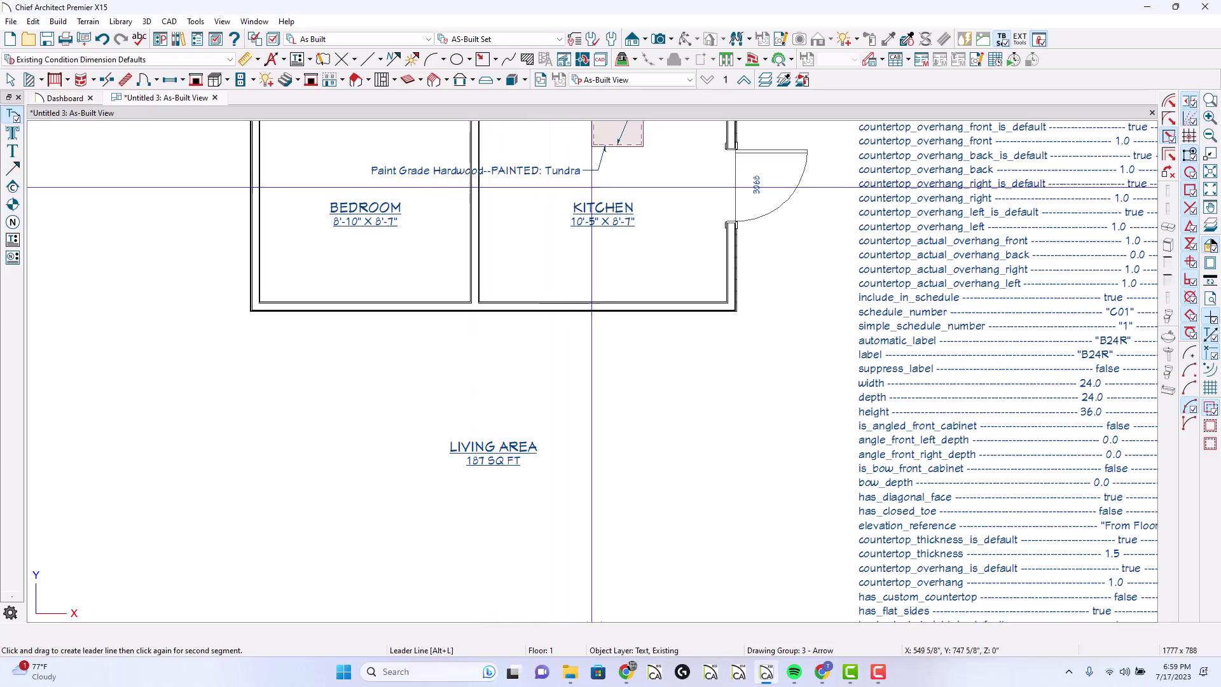
pyautogui.scroll(-2, 636, 207)
pyautogui.moveTo(1024, 350); pyautogui.dragTo(529, 210, button='middle')
pyautogui.scroll(-1, 530, 210)
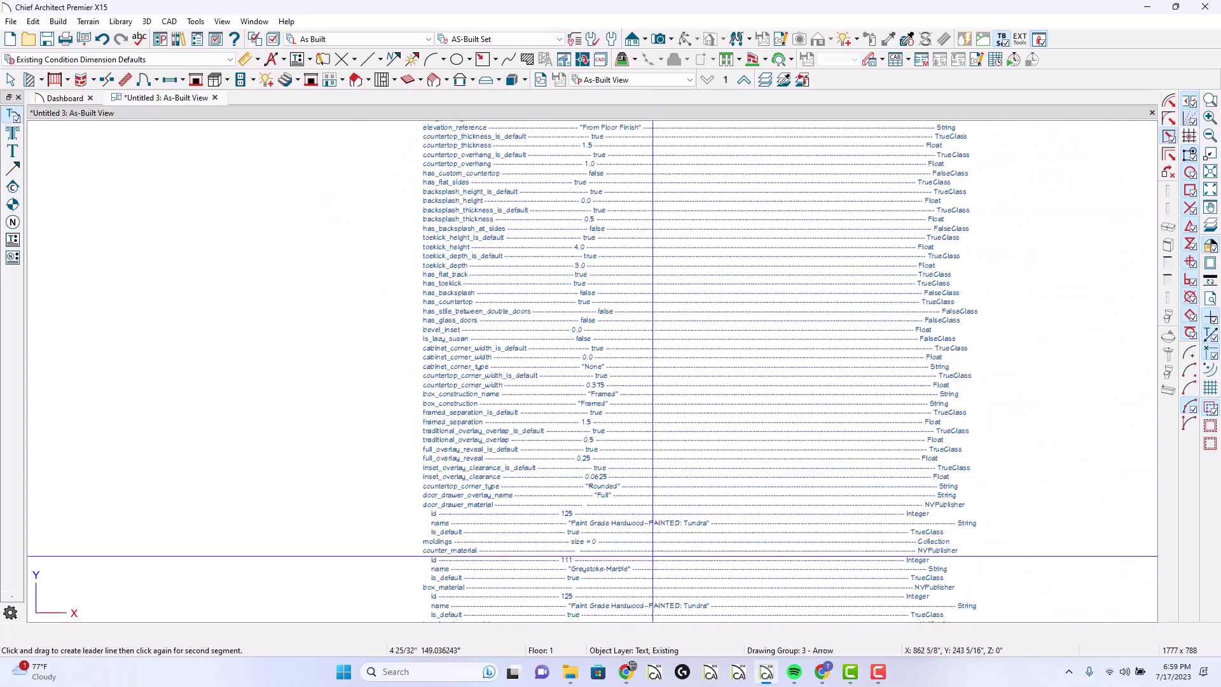
pyautogui.moveTo(611, 510); pyautogui.dragTo(621, 458, button='middle')
pyautogui.scroll(3, 425, 417)
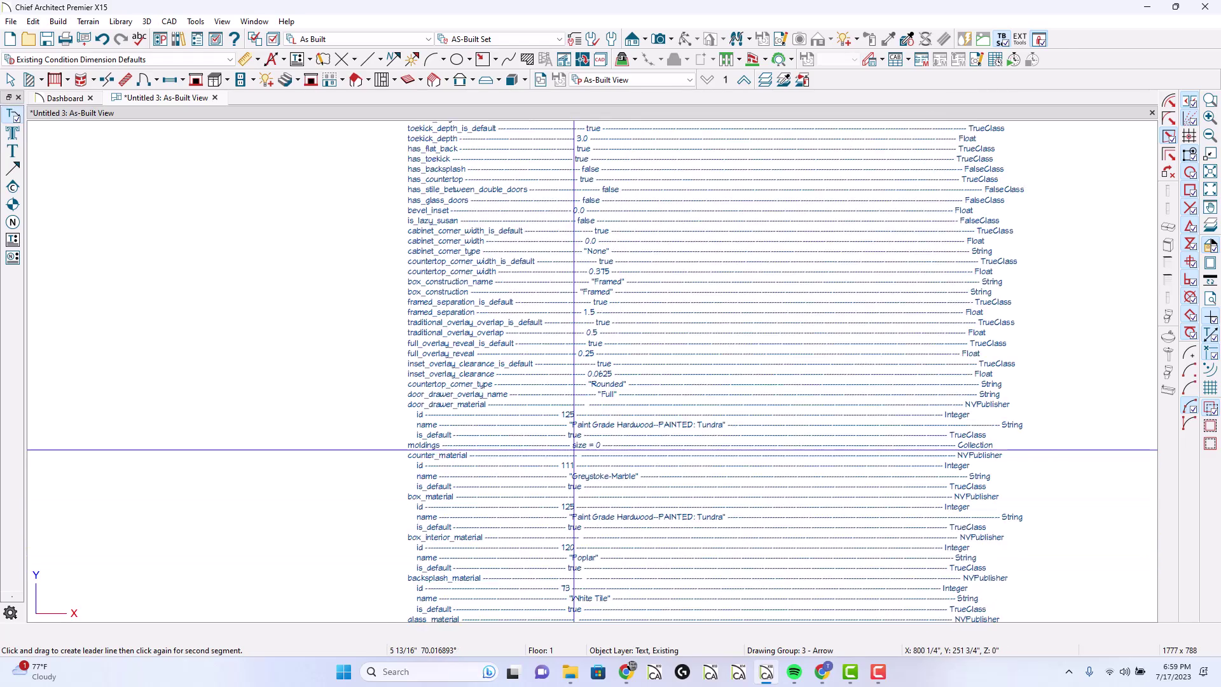
pyautogui.scroll(1, 425, 416)
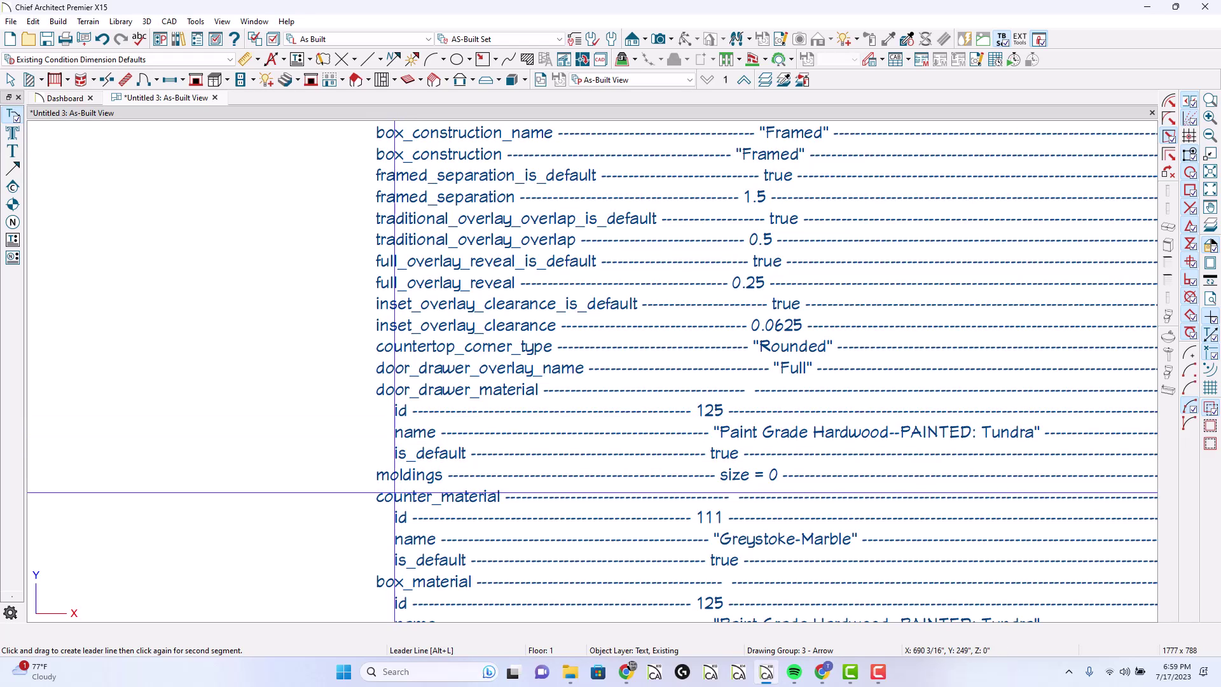
pyautogui.scroll(-2, 402, 461)
pyautogui.moveTo(772, 509); pyautogui.dragTo(734, 324, button='middle')
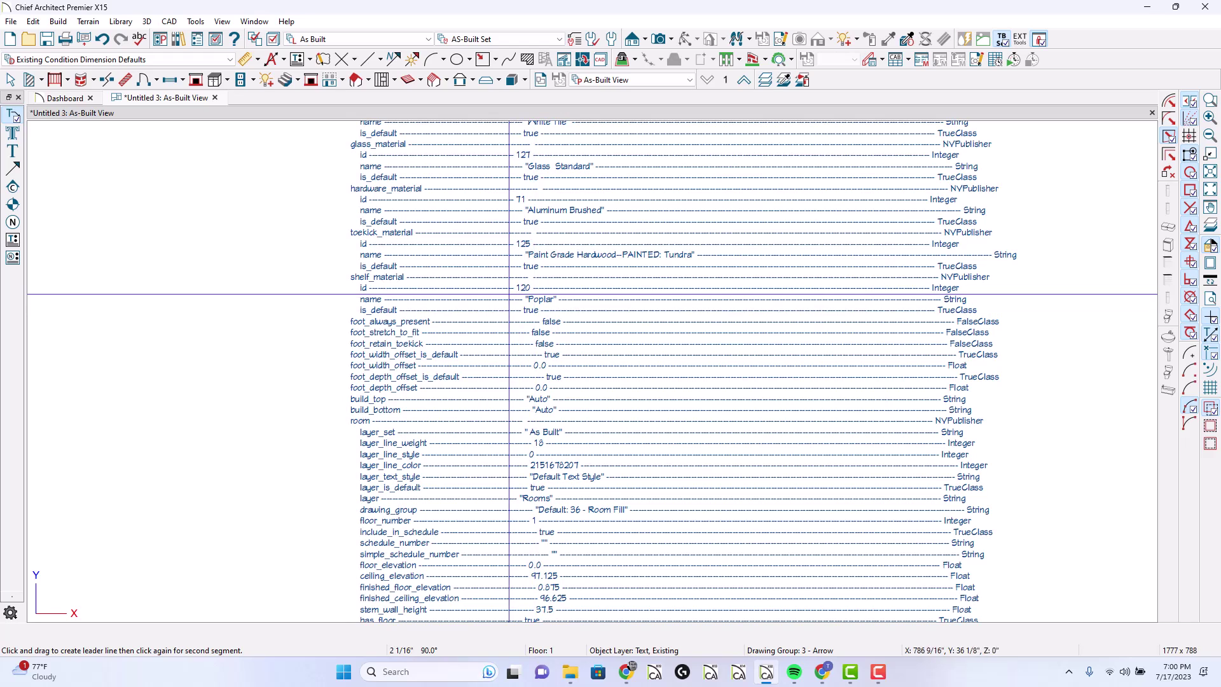
pyautogui.scroll(1, 507, 397)
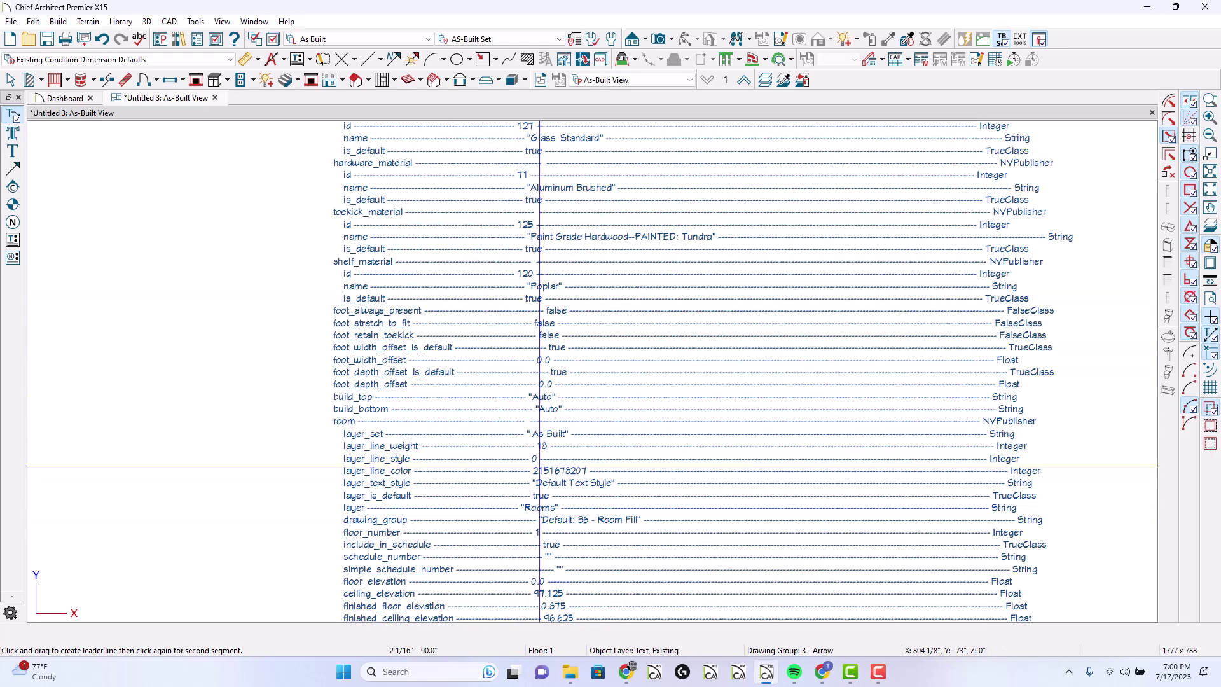
pyautogui.scroll(1, 562, 522)
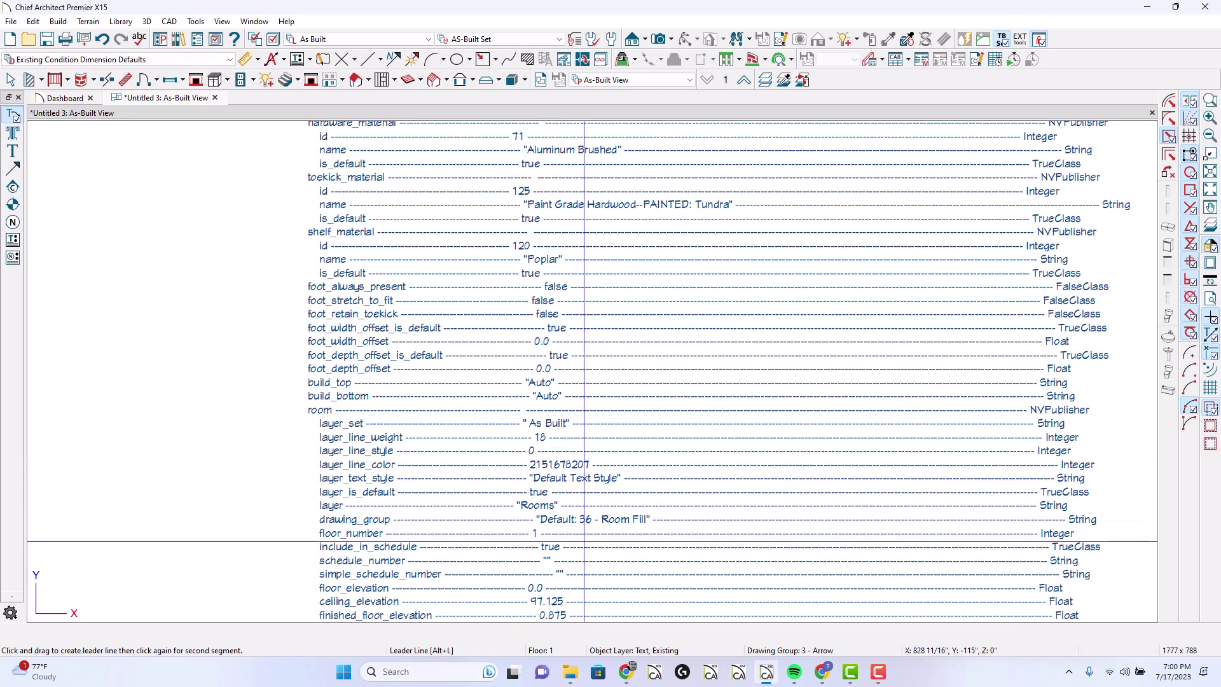
pyautogui.moveTo(588, 548); pyautogui.dragTo(630, 273, button='middle')
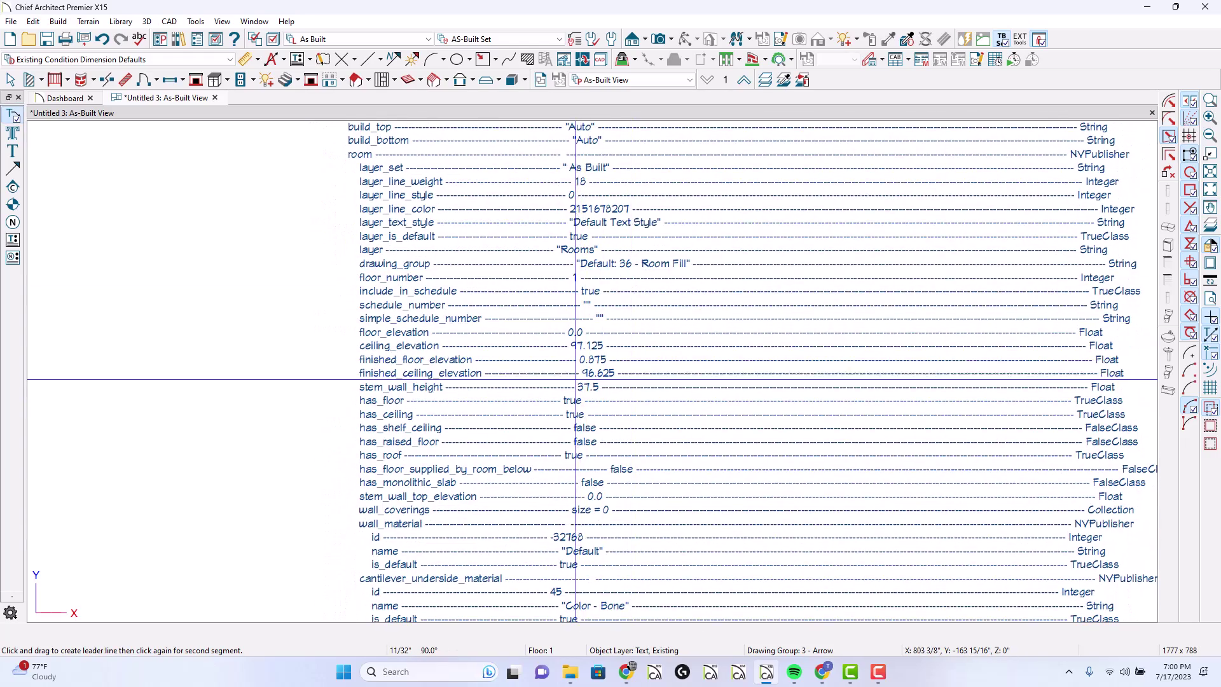
pyautogui.scroll(-1, 576, 380)
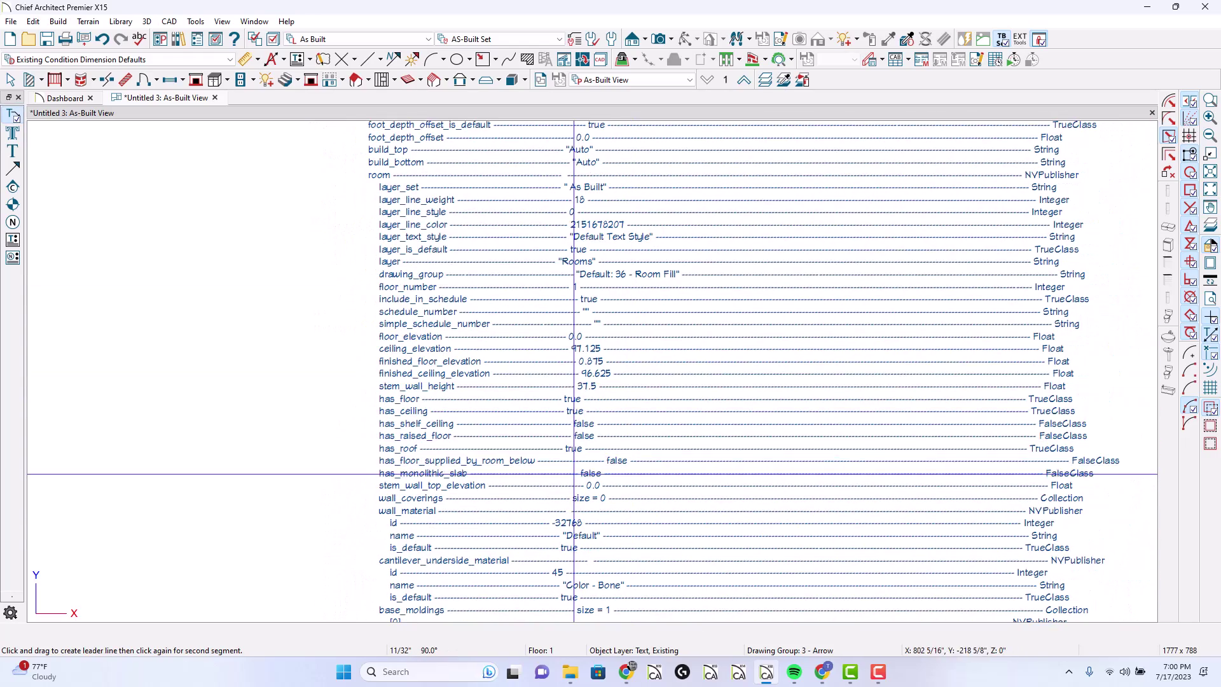
pyautogui.scroll(-1, 574, 473)
pyautogui.scroll(-3, 573, 371)
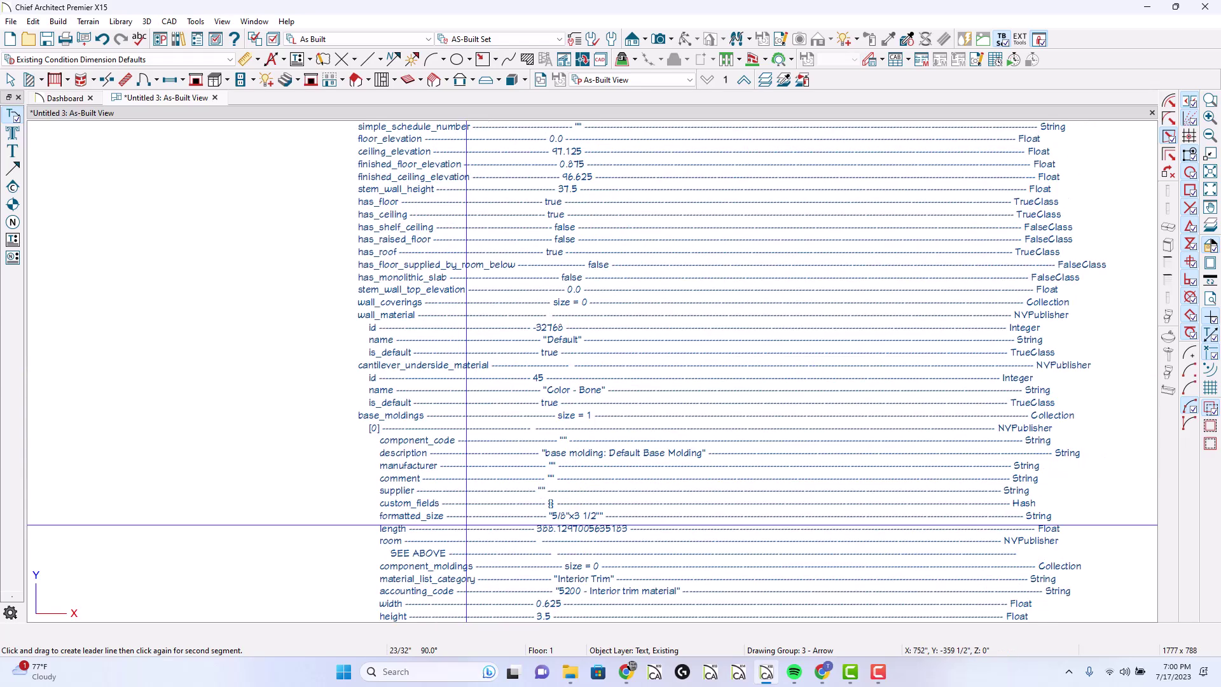
pyautogui.scroll(-1, 466, 524)
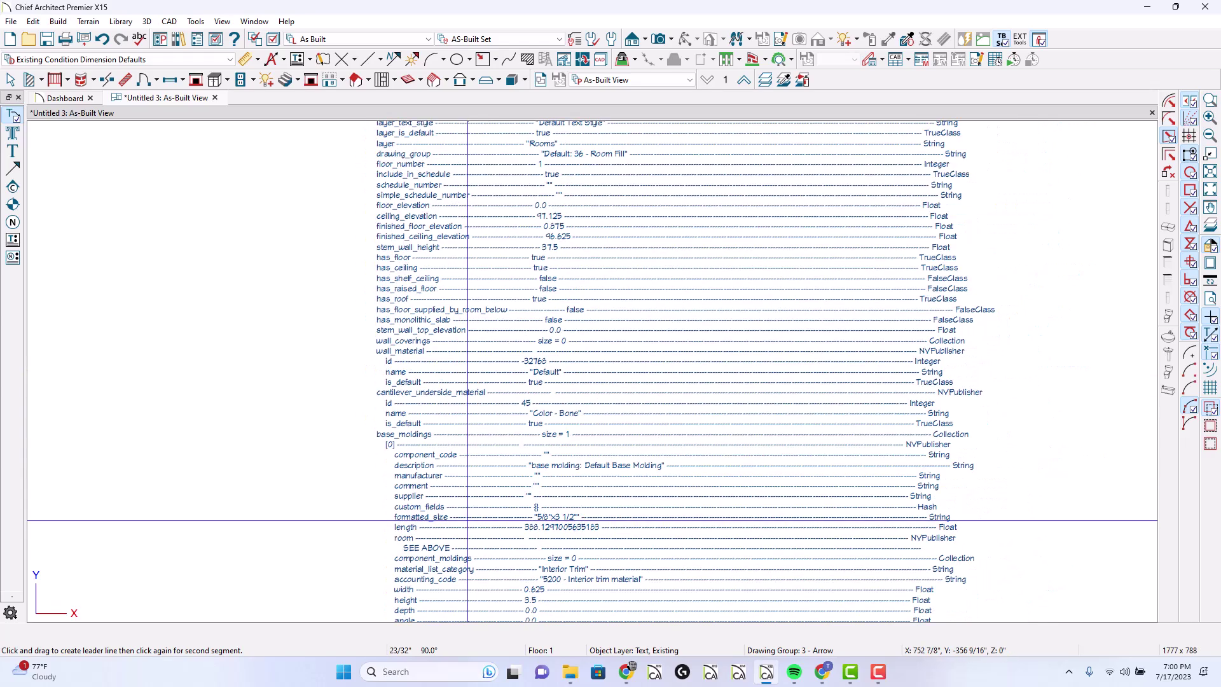
pyautogui.scroll(-1, 467, 521)
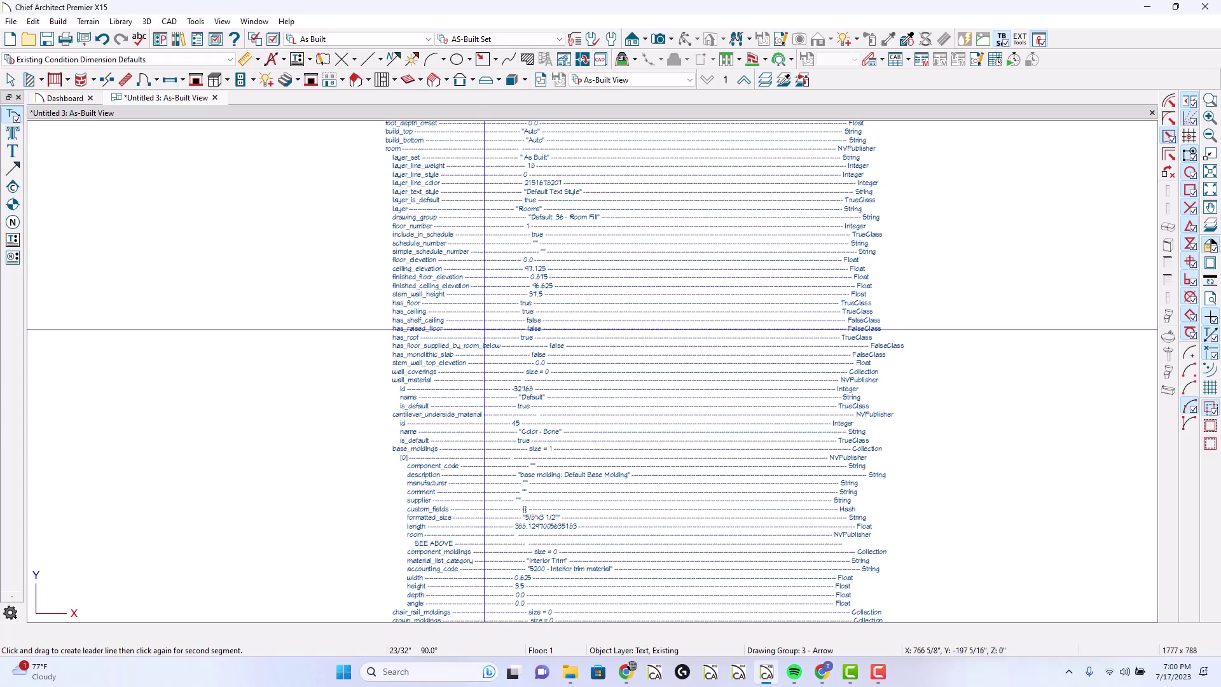
pyautogui.moveTo(495, 402); pyautogui.dragTo(514, 221, button='middle')
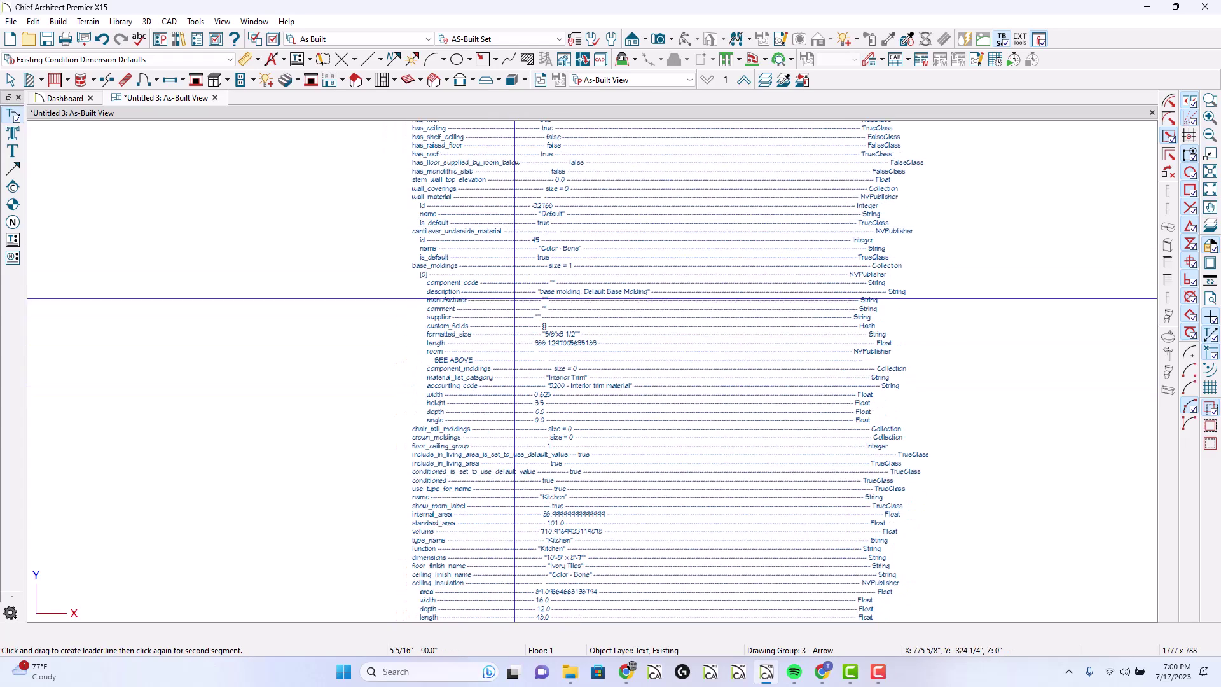
pyautogui.moveTo(533, 504); pyautogui.dragTo(525, 270, button='middle')
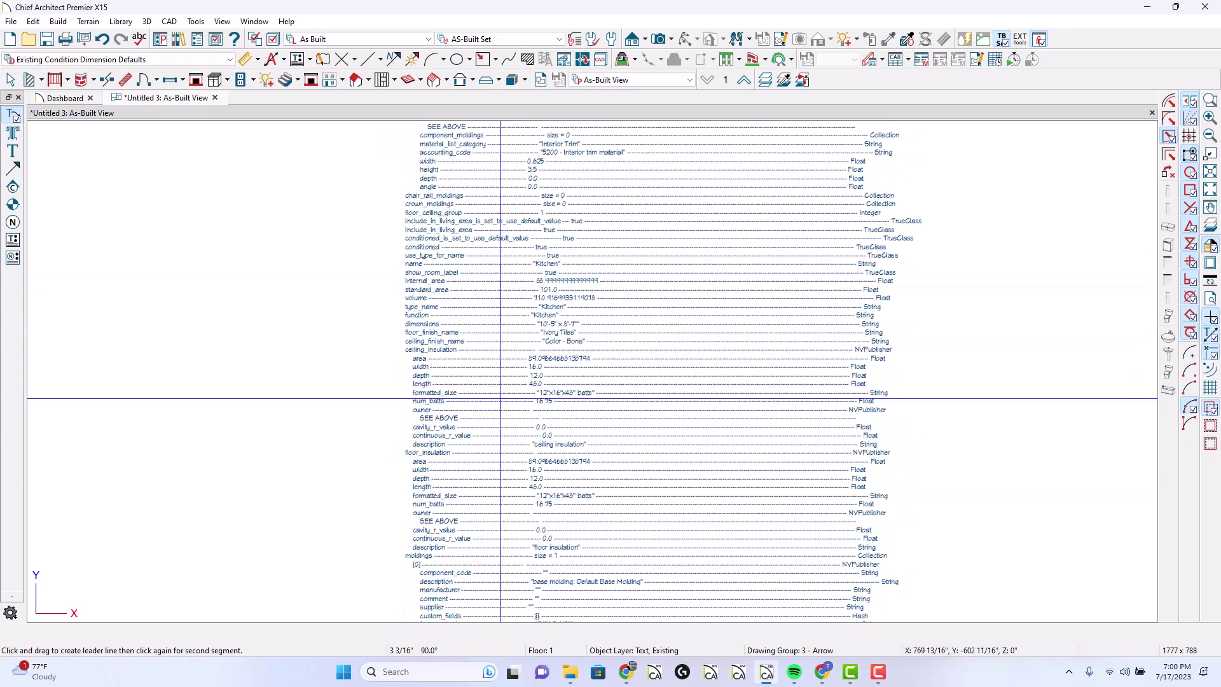
pyautogui.moveTo(498, 482); pyautogui.dragTo(505, 390, button='middle')
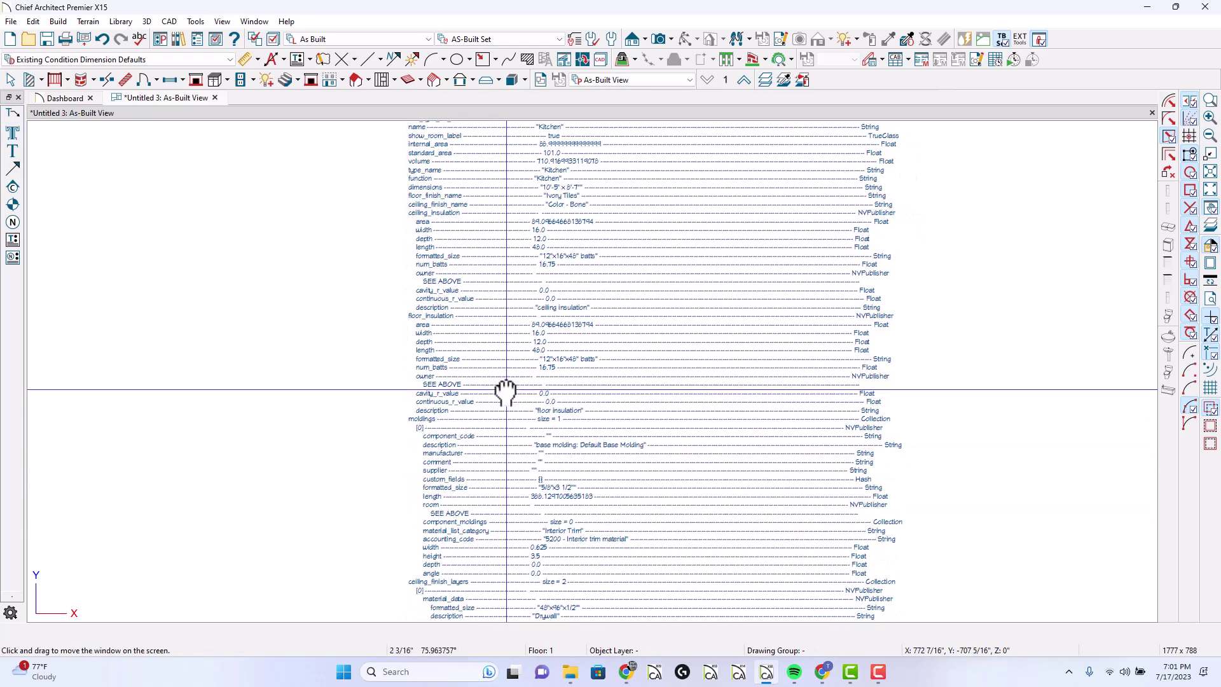
pyautogui.moveTo(502, 481); pyautogui.dragTo(509, 231, button='middle')
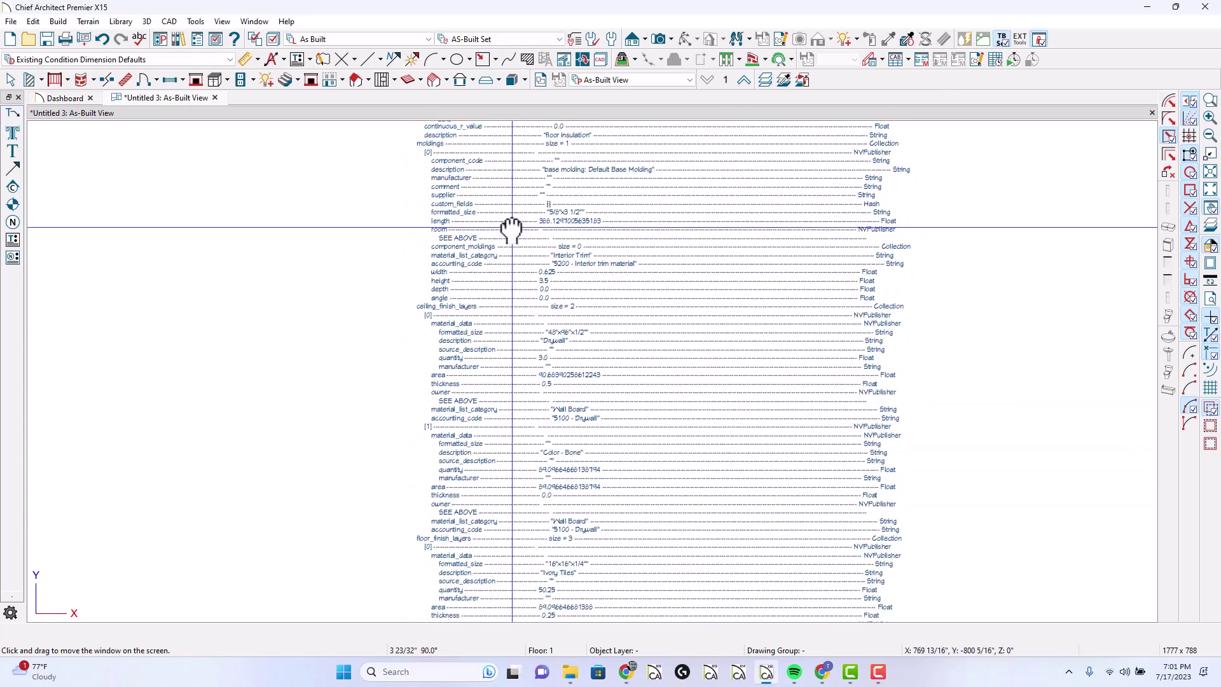
pyautogui.moveTo(505, 500); pyautogui.dragTo(514, 316, button='middle')
pyautogui.moveTo(524, 506); pyautogui.dragTo(518, 218, button='middle')
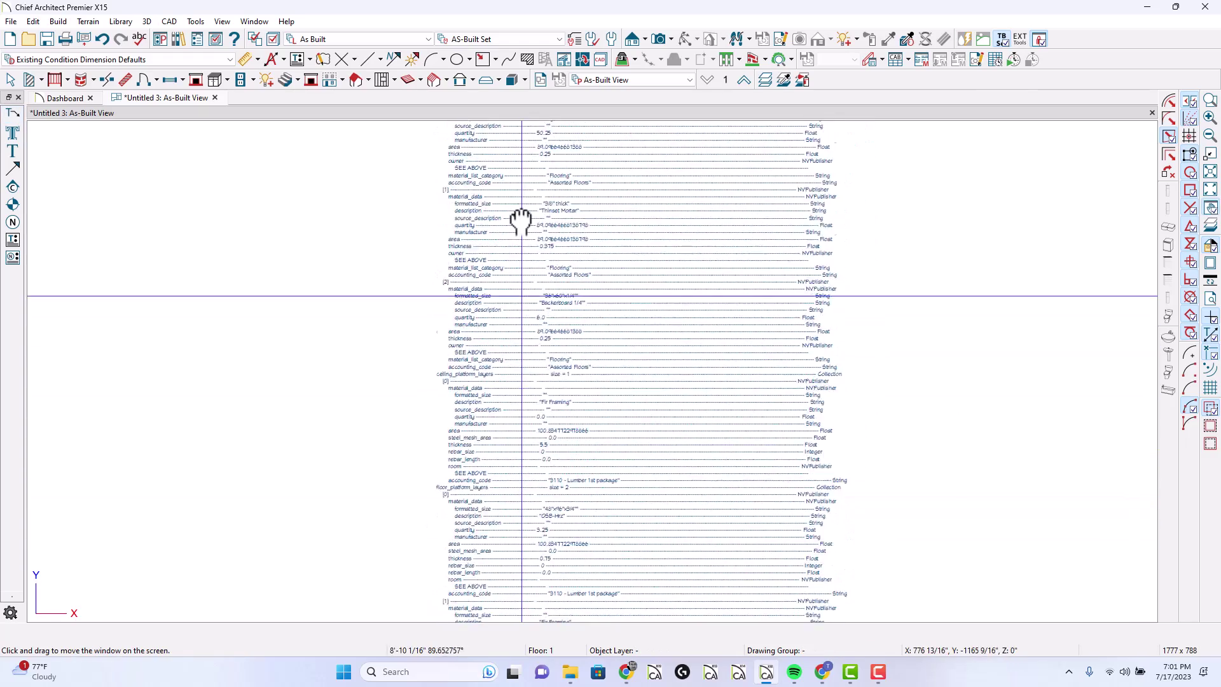
pyautogui.scroll(1, 544, 491)
pyautogui.moveTo(542, 552); pyautogui.dragTo(534, 203, button='middle')
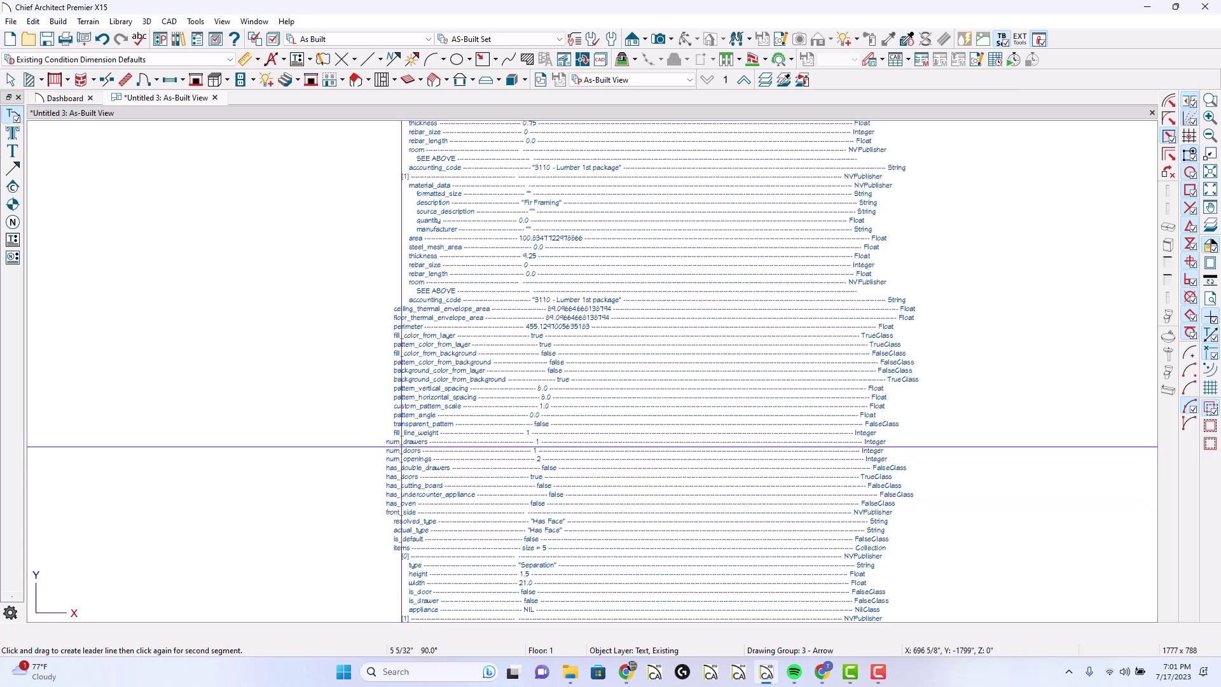
pyautogui.moveTo(446, 517); pyautogui.dragTo(451, 264, button='middle')
pyautogui.moveTo(453, 403); pyautogui.dragTo(467, 287, button='middle')
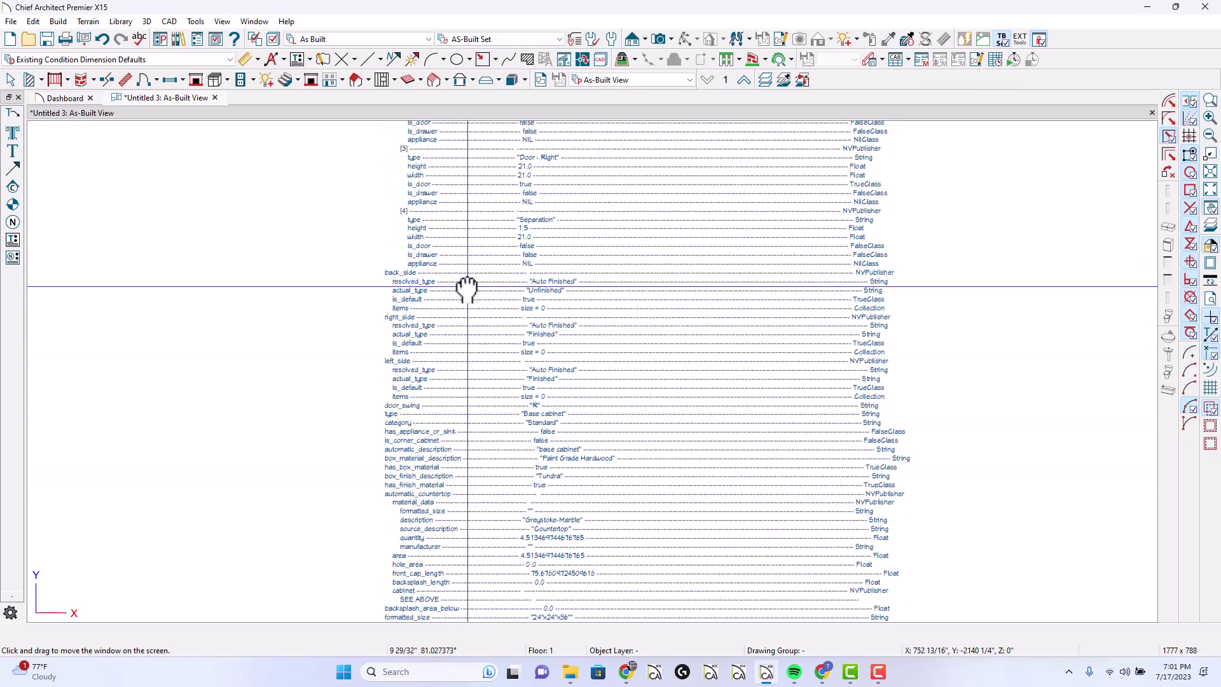
pyautogui.scroll(-5, 488, 467)
pyautogui.moveTo(505, 528); pyautogui.dragTo(500, 254, button='middle')
pyautogui.scroll(-3, 500, 254)
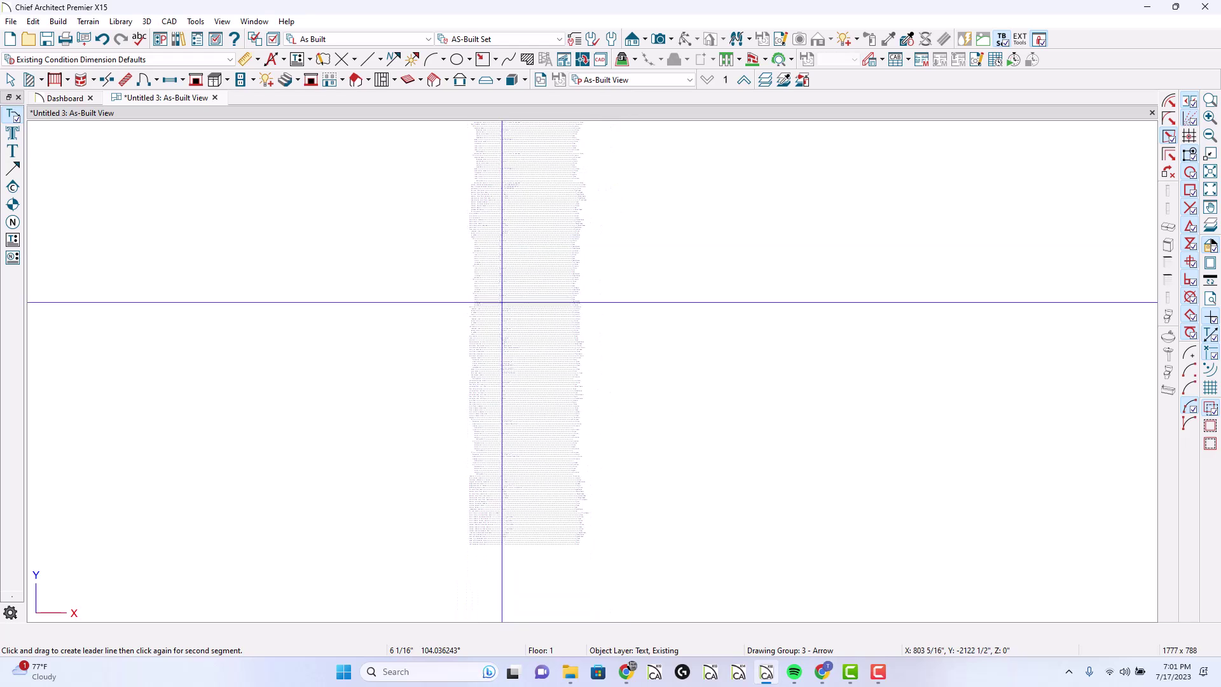
pyautogui.scroll(-1, 524, 353)
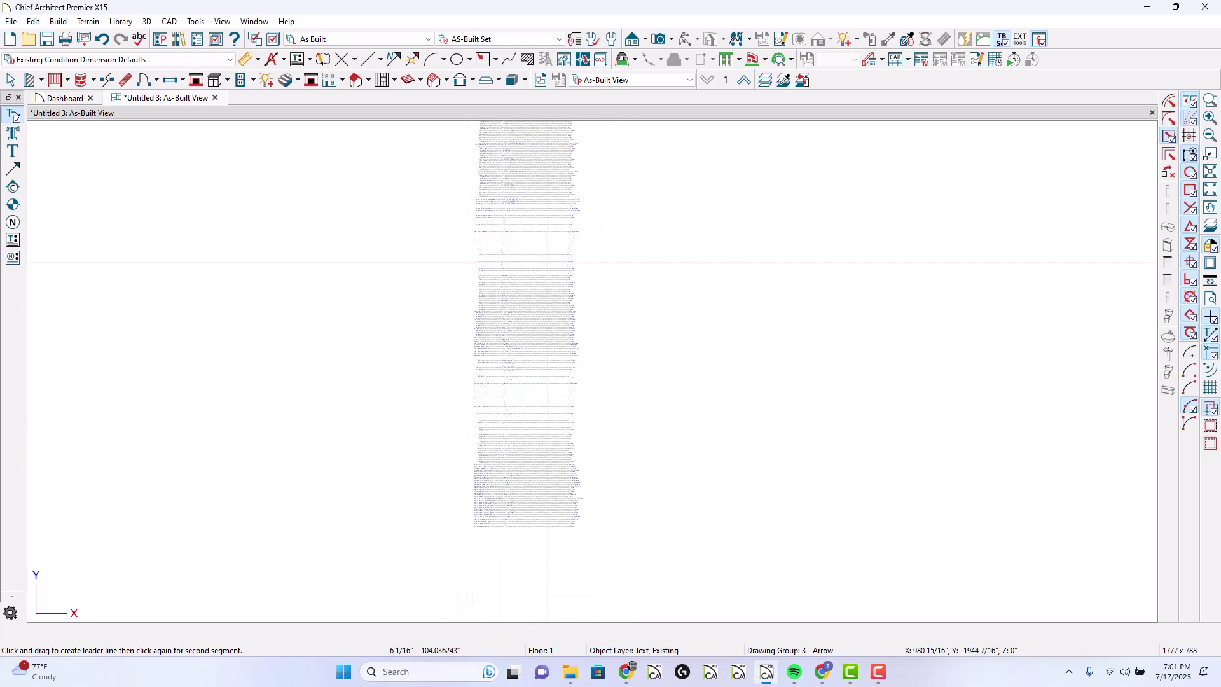
pyautogui.scroll(-2, 548, 263)
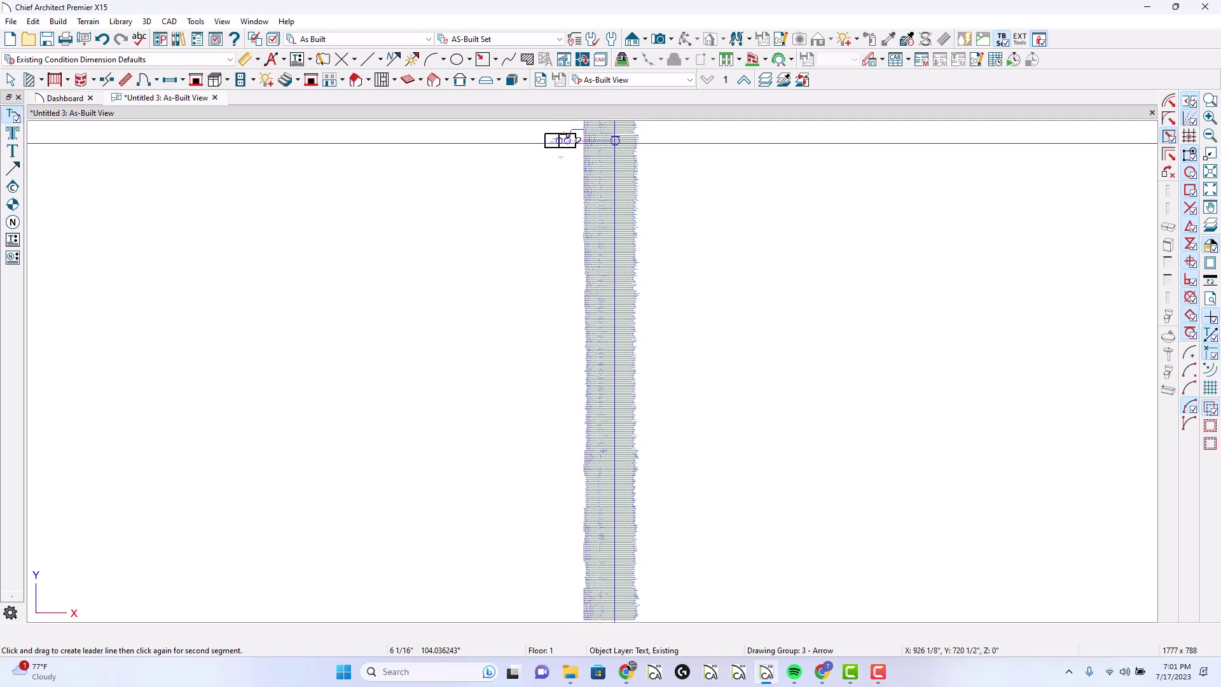
pyautogui.scroll(2, 635, 390)
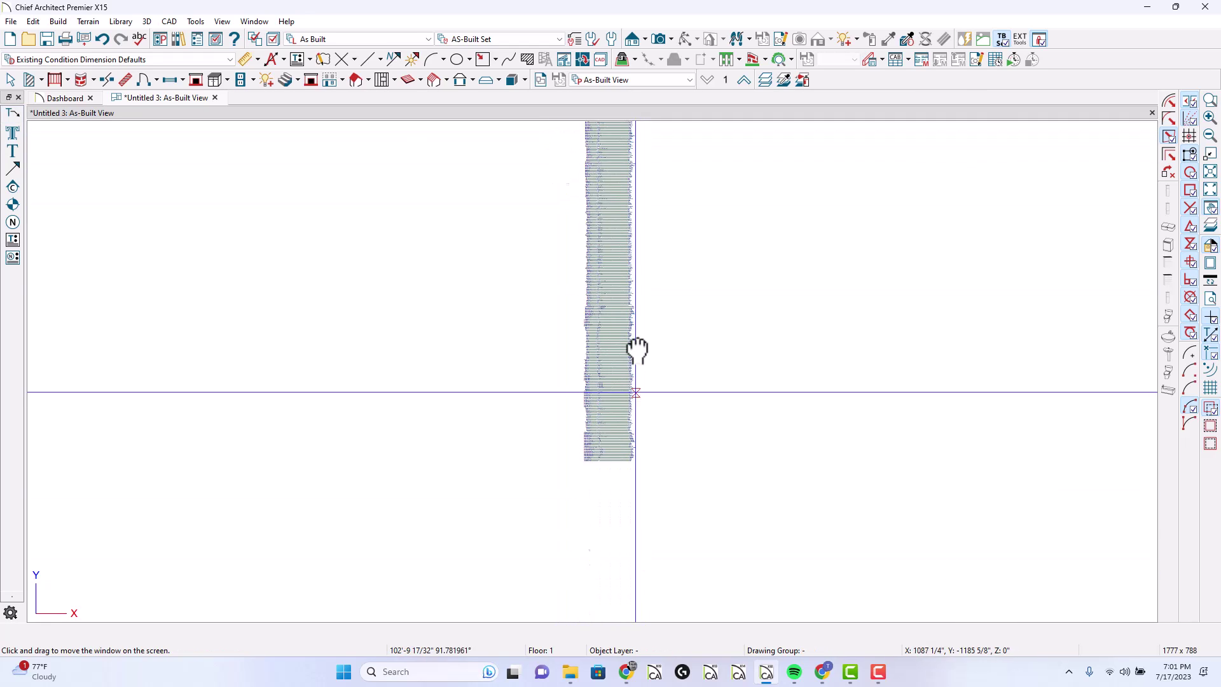
pyautogui.scroll(2, 628, 384)
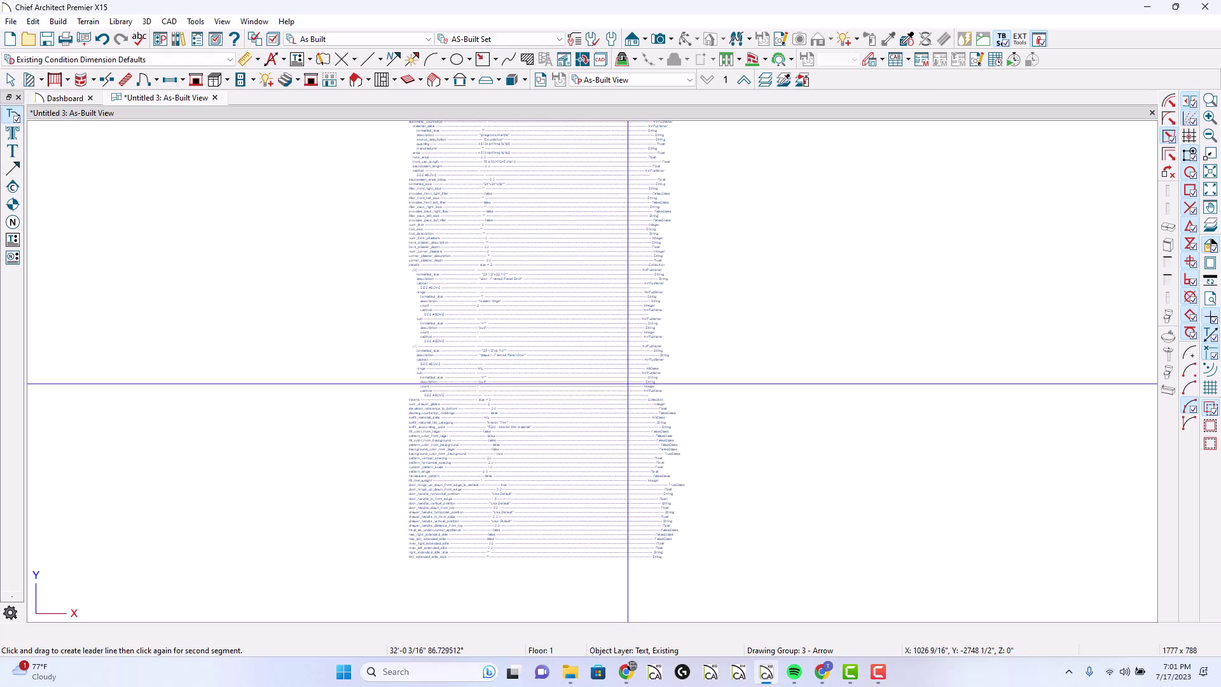
pyautogui.scroll(3, 564, 458)
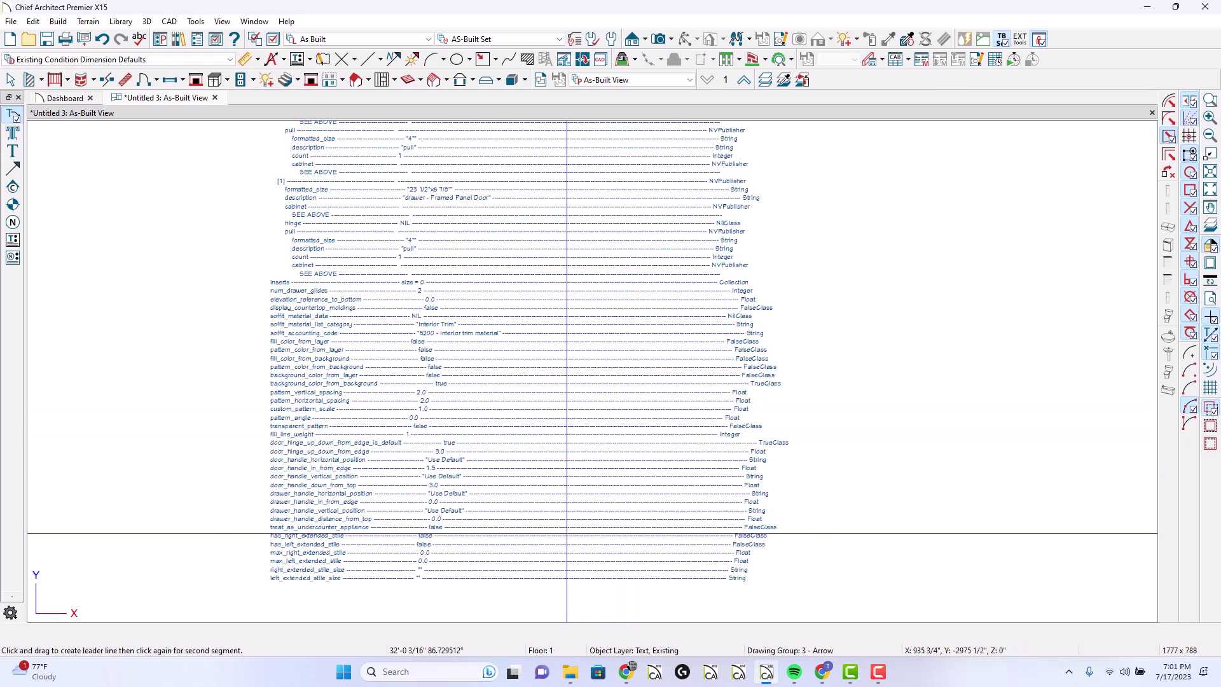
pyautogui.scroll(1, 566, 533)
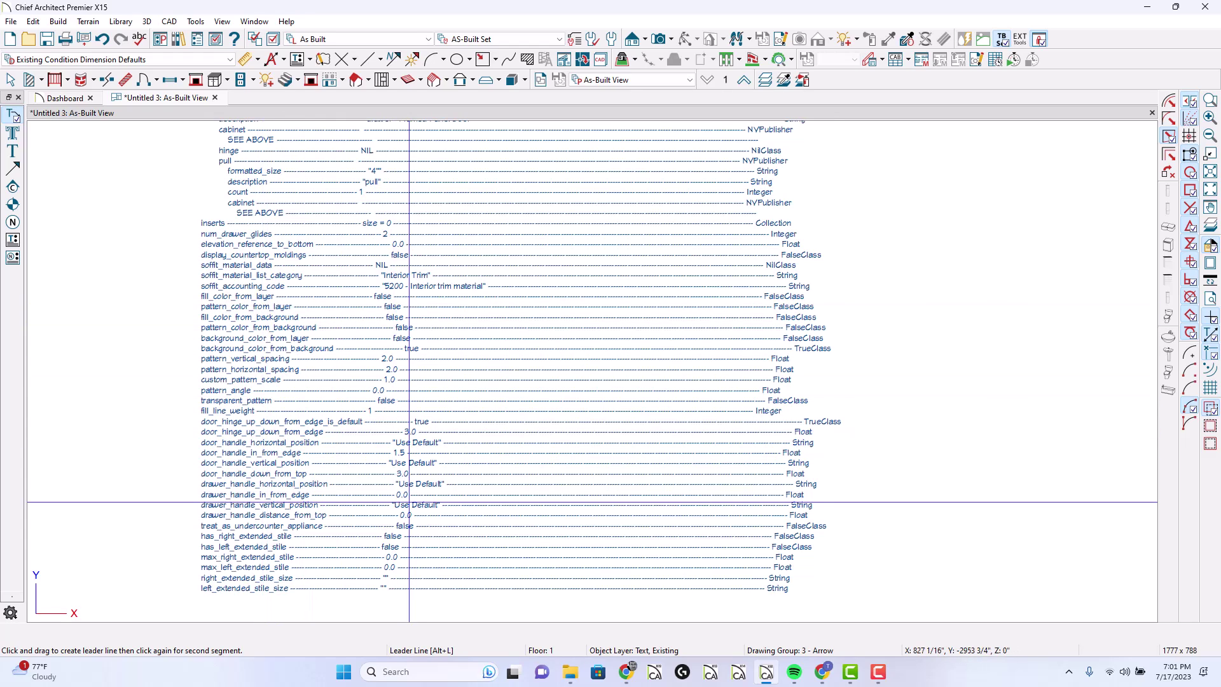
pyautogui.scroll(-3, 409, 503)
pyautogui.moveTo(467, 402); pyautogui.dragTo(502, 578, button='middle')
pyautogui.scroll(-3, 502, 560)
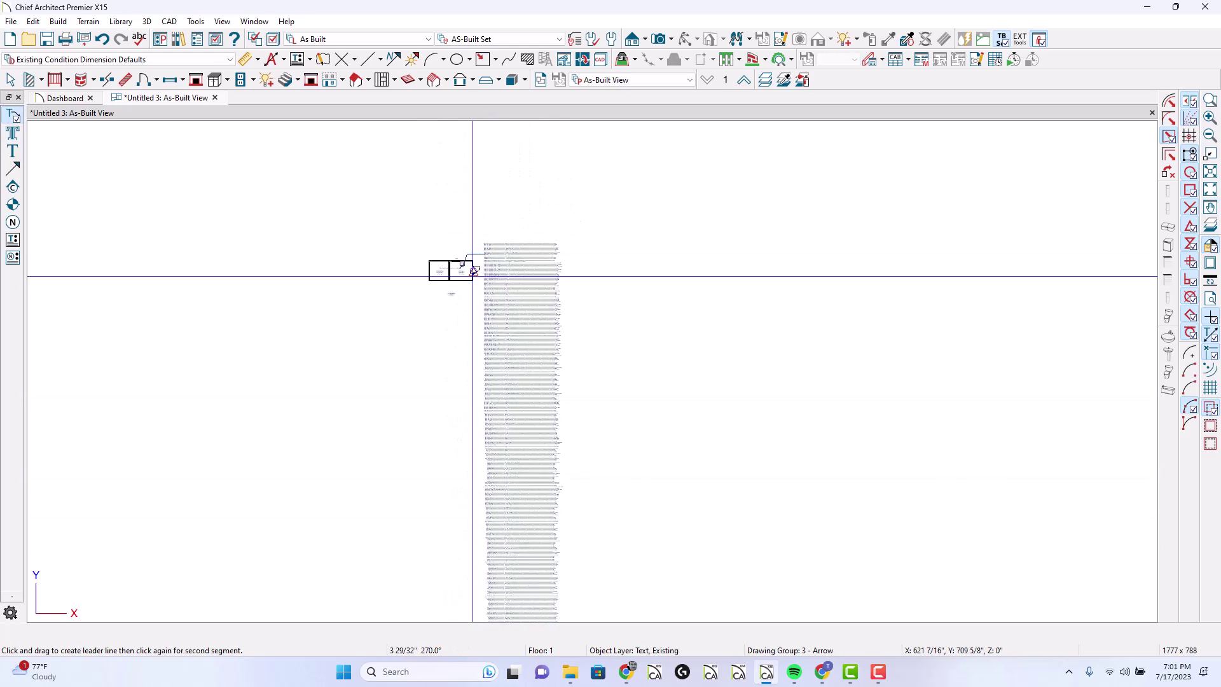
pyautogui.scroll(4, 467, 218)
pyautogui.scroll(4, 467, 217)
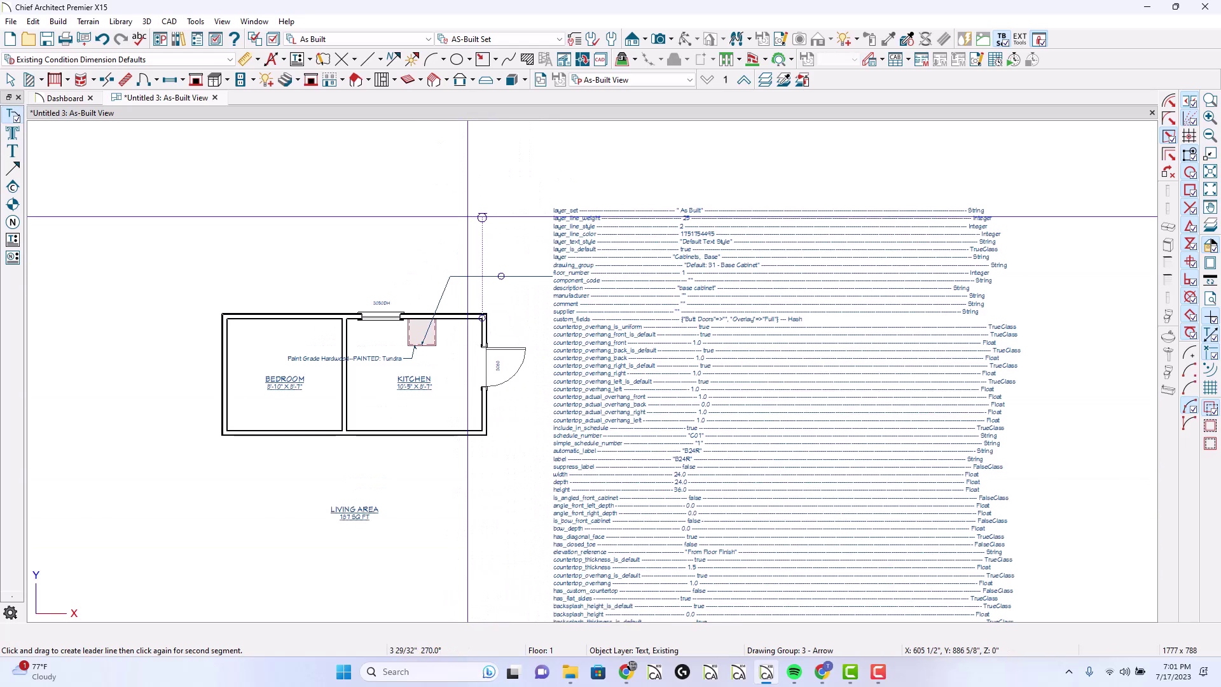